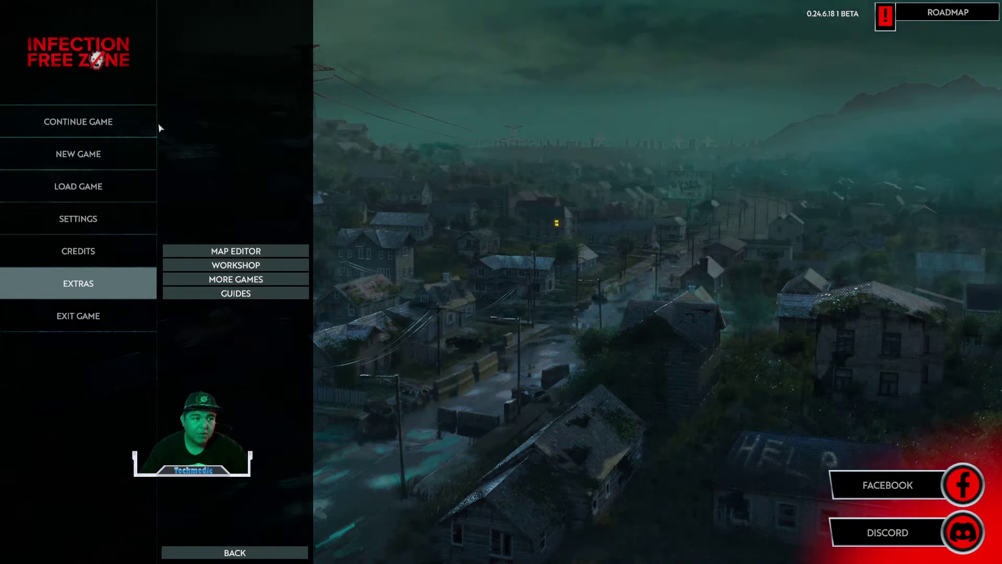
Begin a new game, search for TAOS NM, open the Taos, New Mexico starting area, and return to the main menu
click(123, 154)
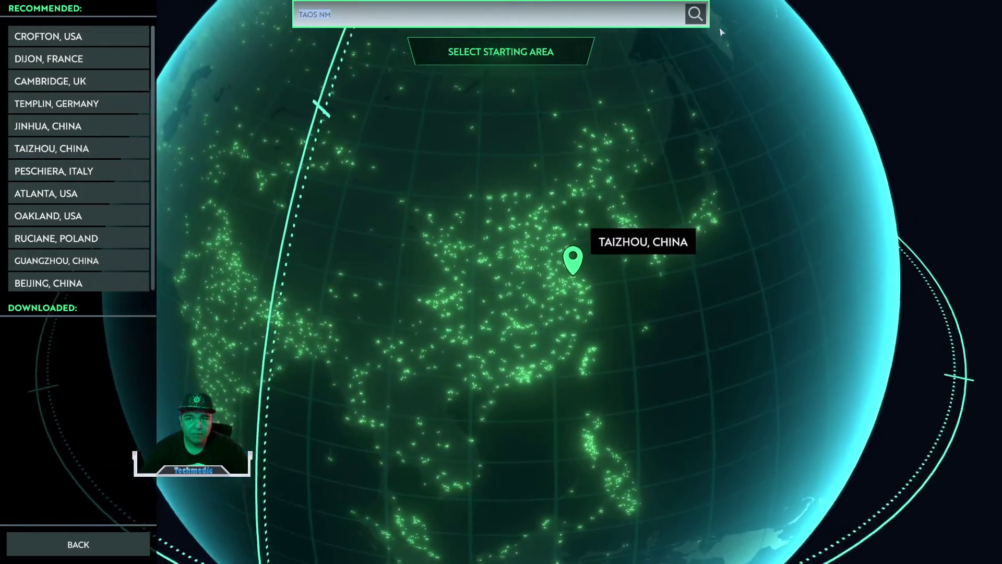
click(696, 15)
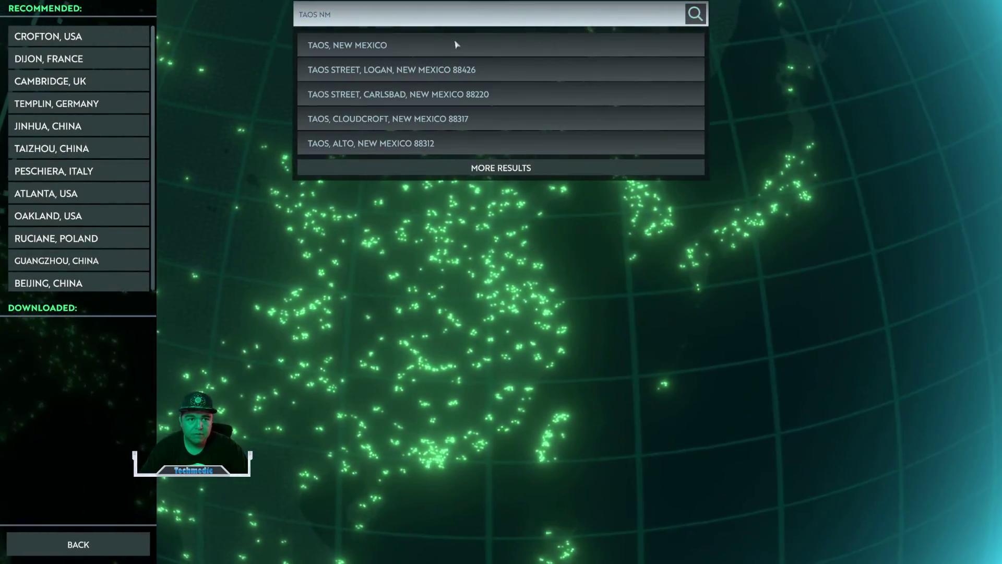
click(455, 45)
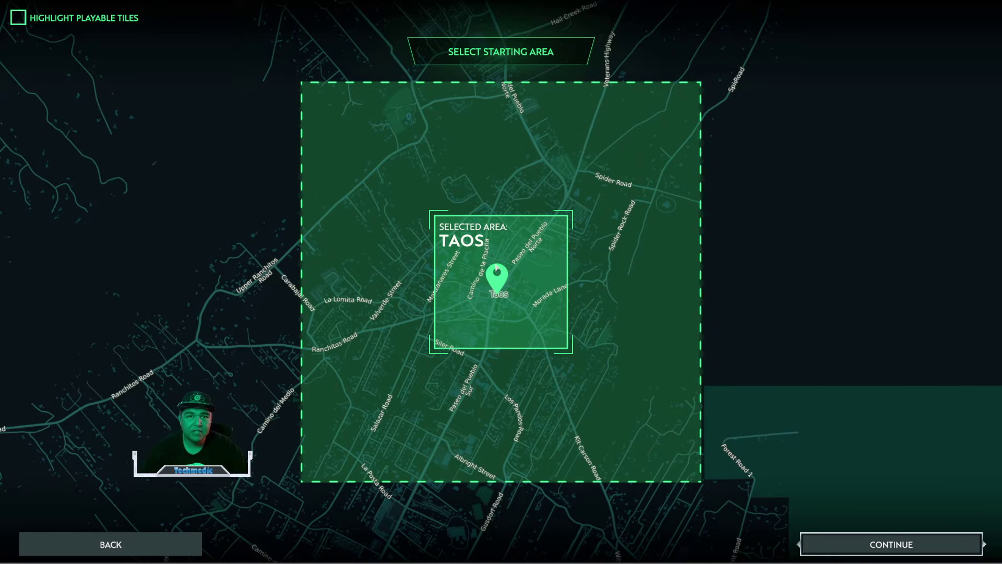
click(108, 544)
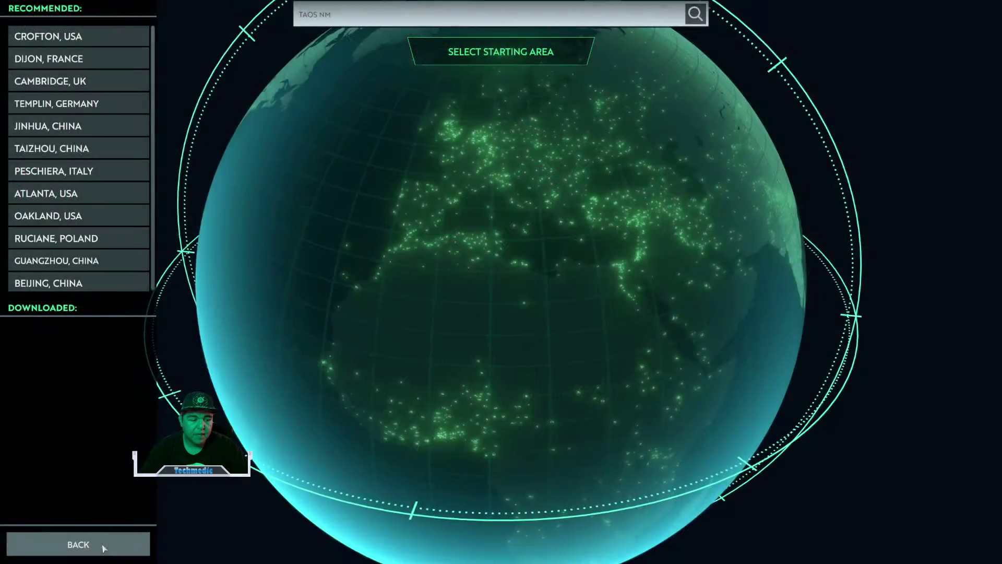
click(104, 544)
Switch to Steam to view the Infection Free Zone - Map Editor library entry, and return to the game
key(super)
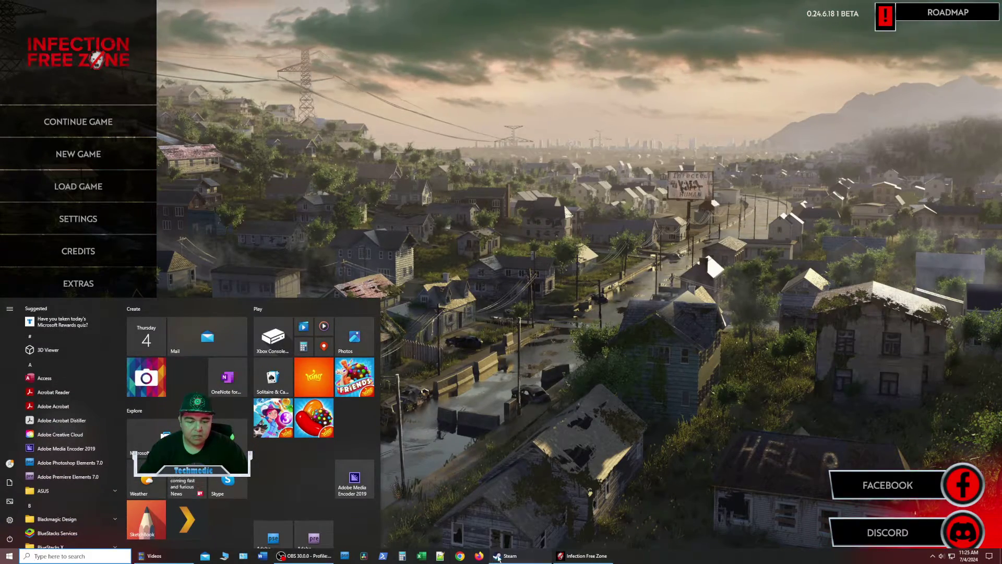
click(519, 555)
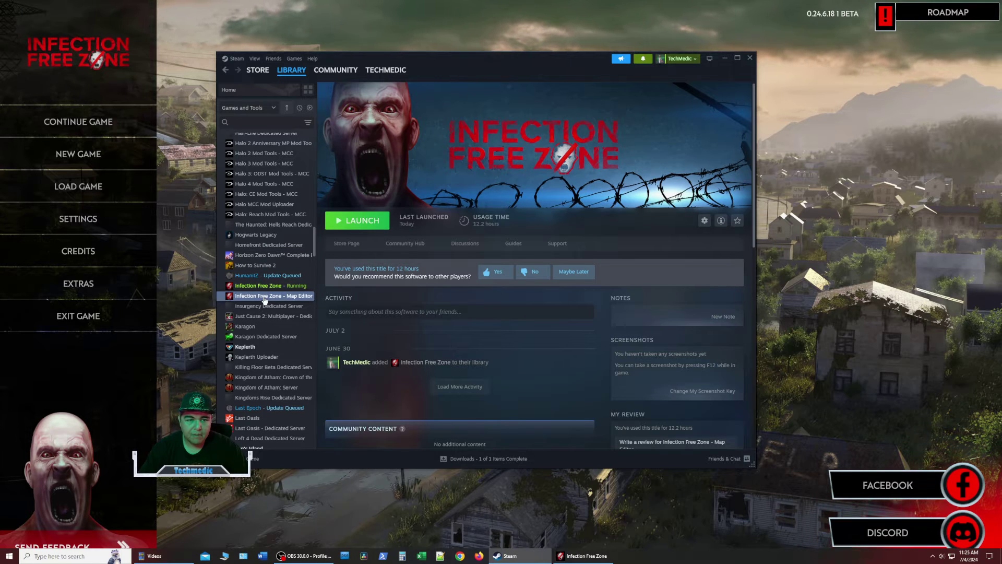
click(108, 387)
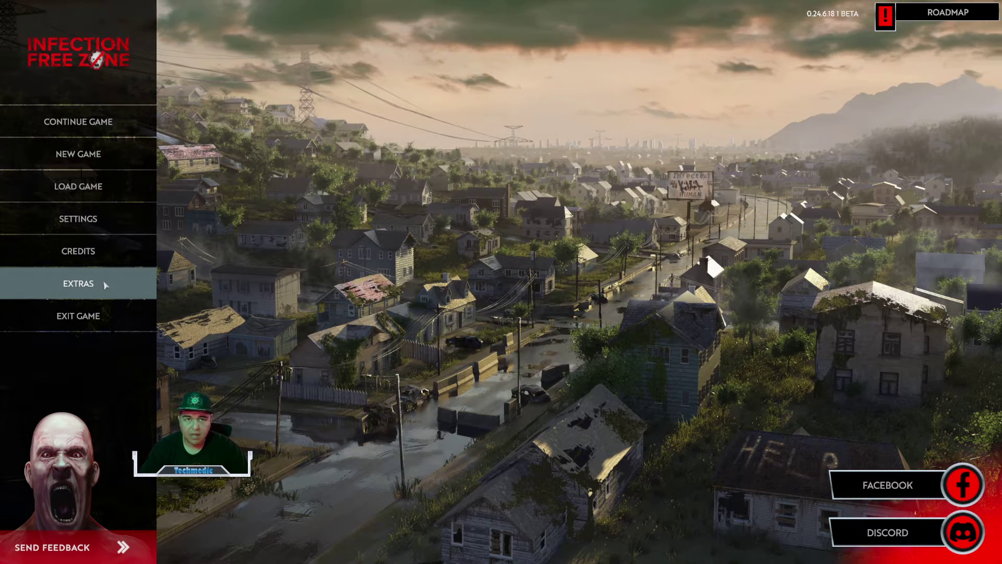
Launch the Map Editor from the game's extras and maximize its window
click(106, 285)
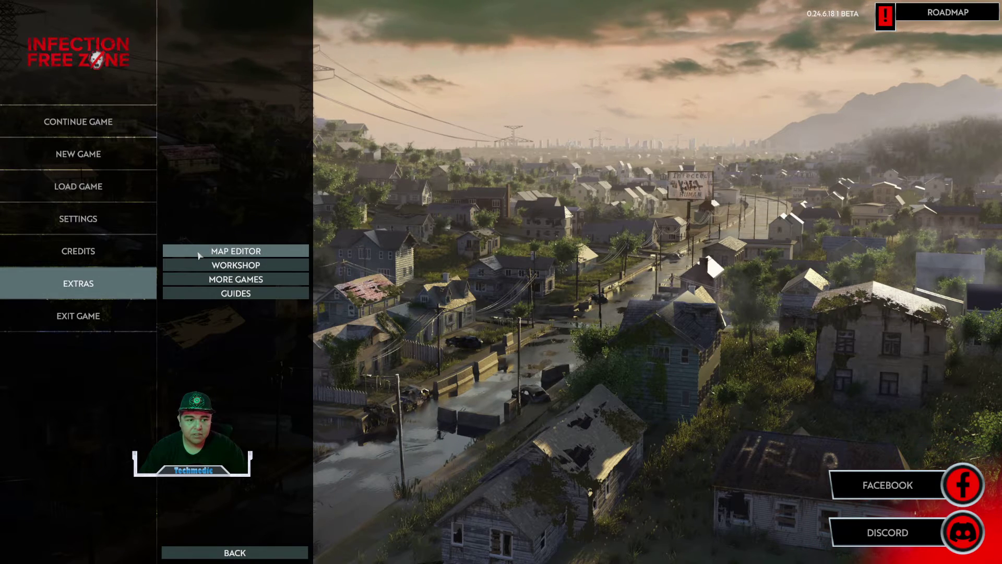
click(199, 253)
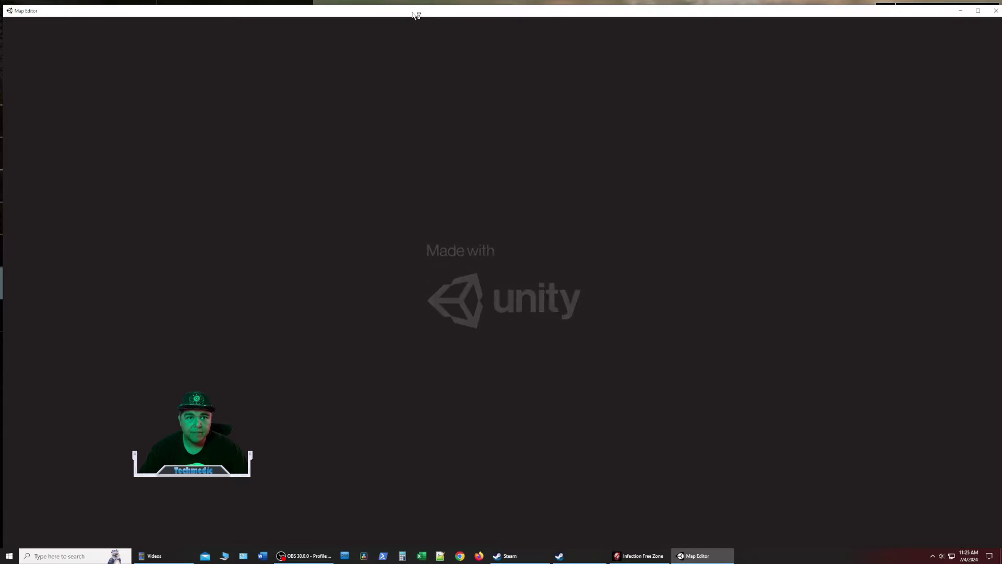
double_click(416, 15)
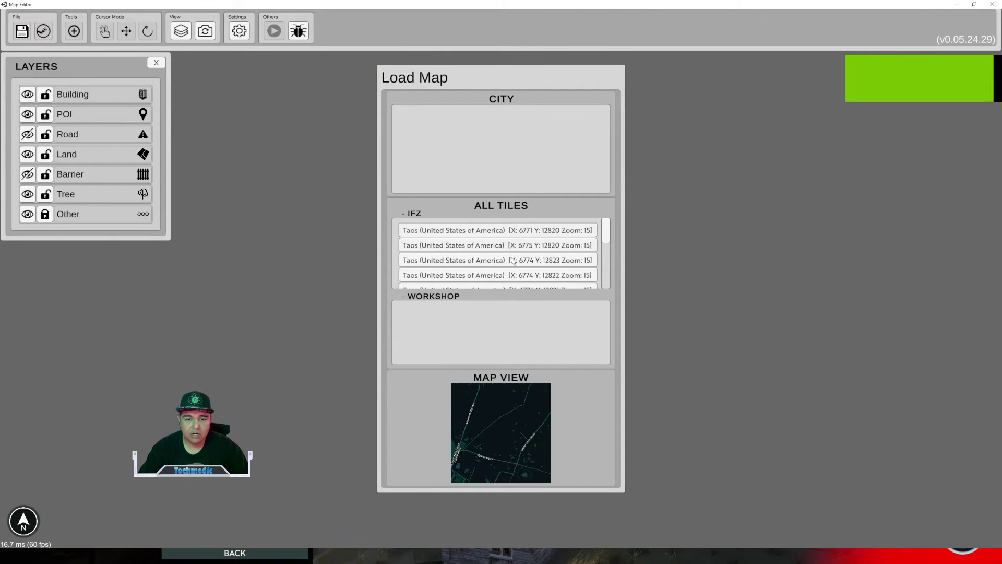
Preview the map views of the Taos tiles with X: 6773 and X: 6772 to find the town centre
drag(609, 230, 610, 249)
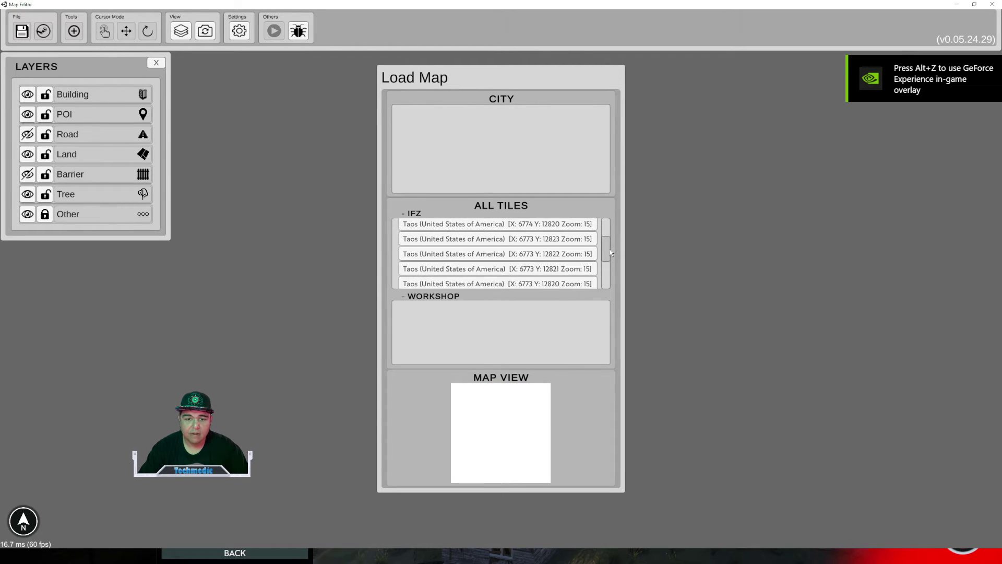
click(560, 258)
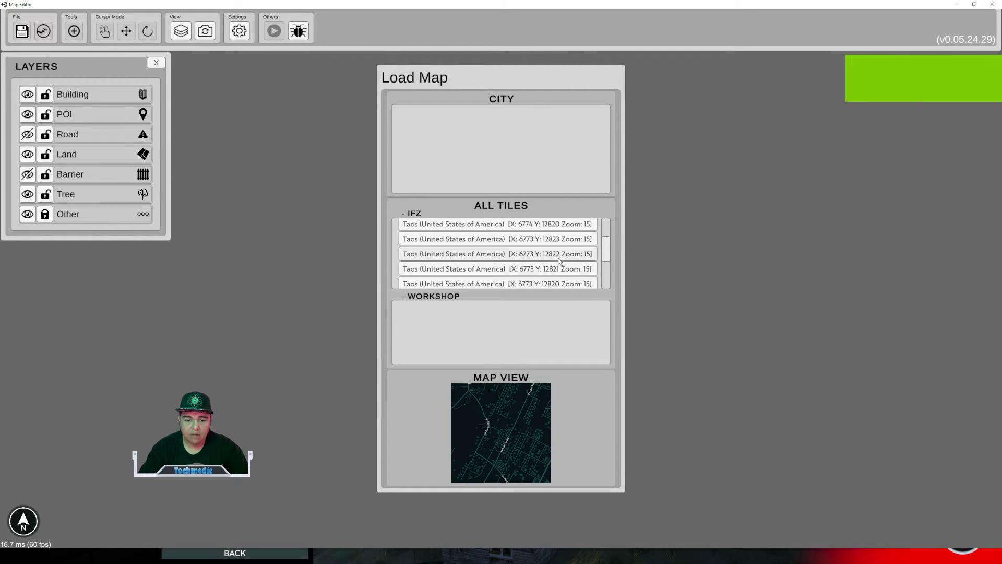
click(556, 268)
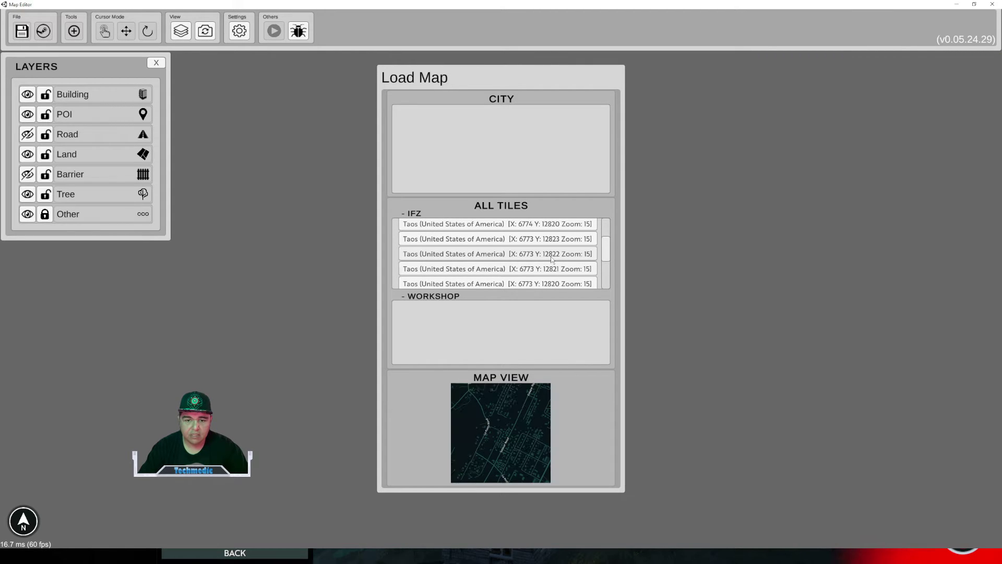
click(554, 282)
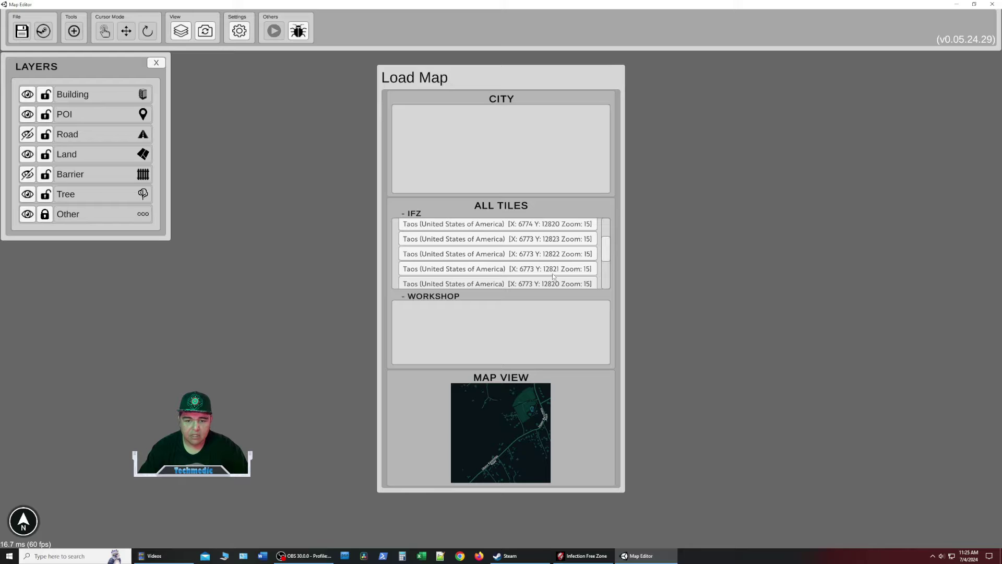
click(590, 268)
drag(606, 250, 606, 263)
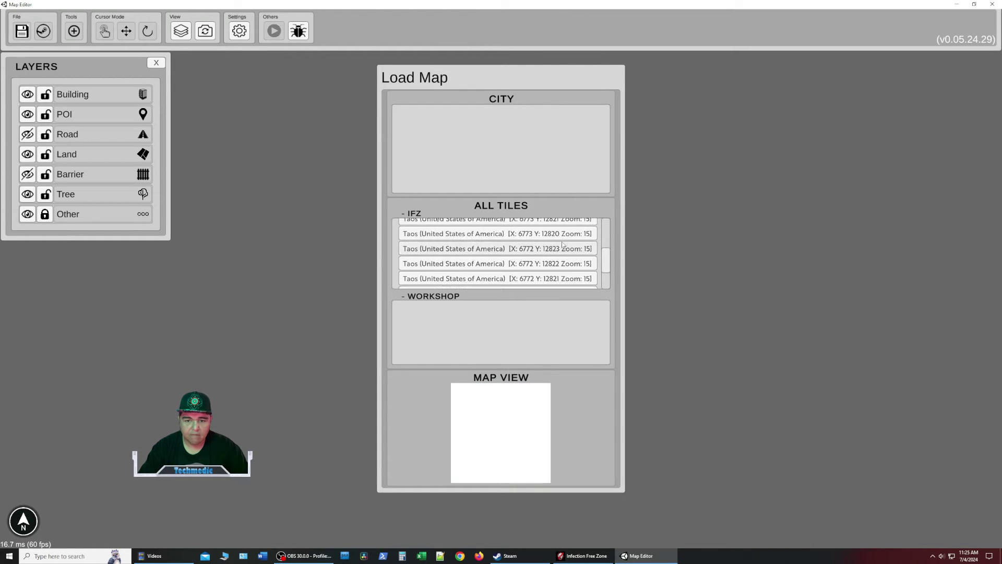
click(552, 266)
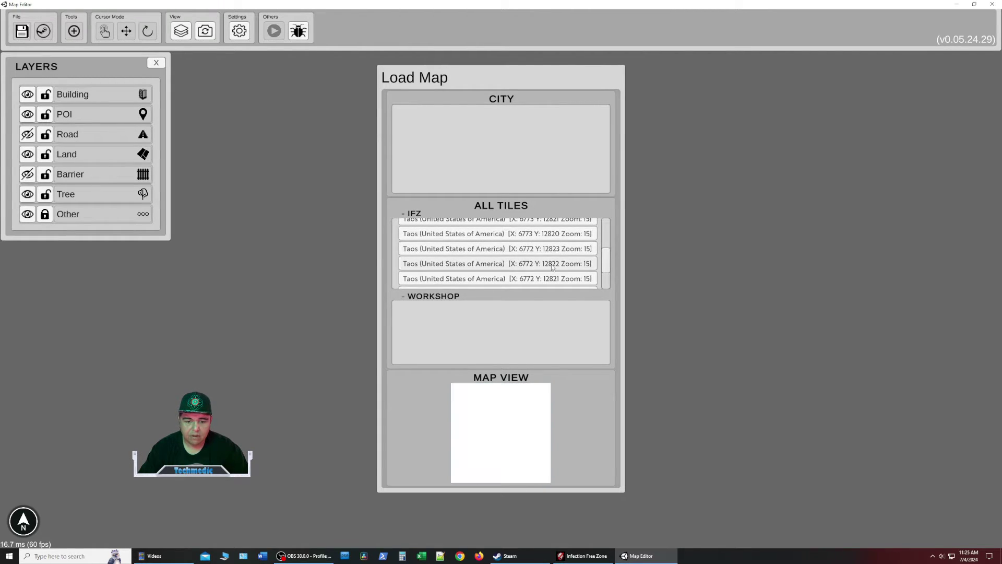
click(556, 280)
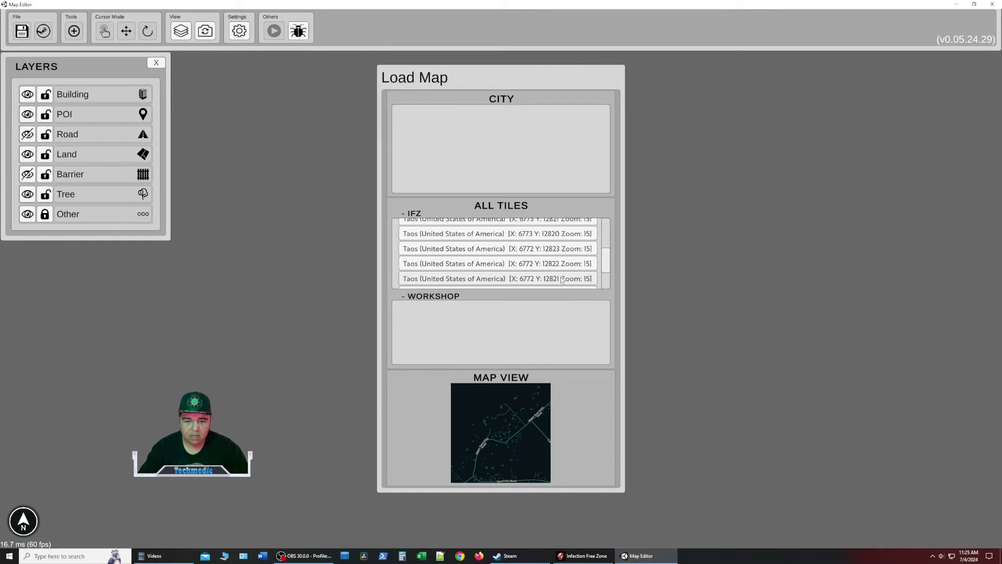
click(562, 280)
Preview the Taos tiles with X: 6774 and load the tile X: 6774 Y: 12821 Zoom: 15
scroll(564, 263, up, 3)
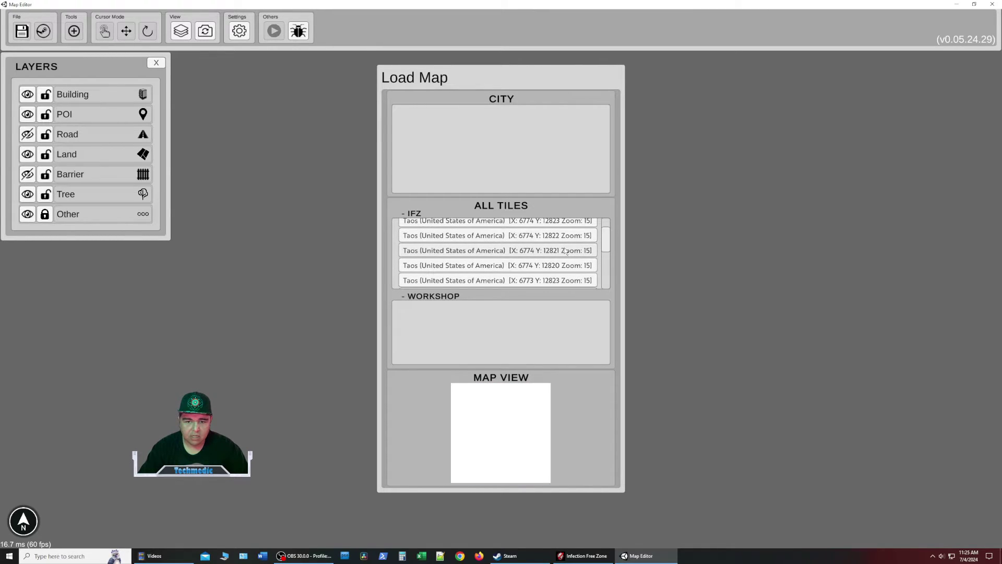
click(564, 238)
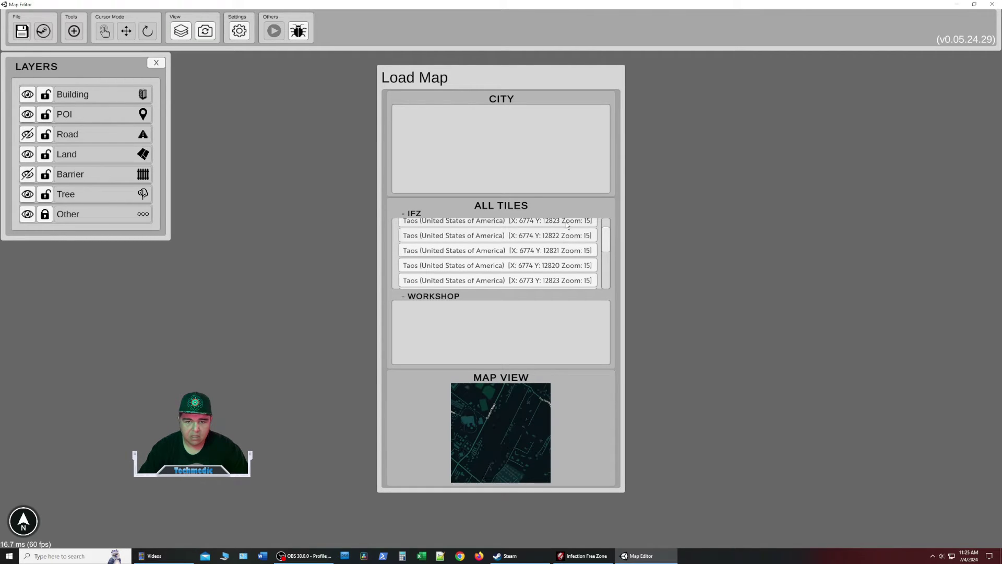
click(567, 223)
scroll(609, 237, up, 1)
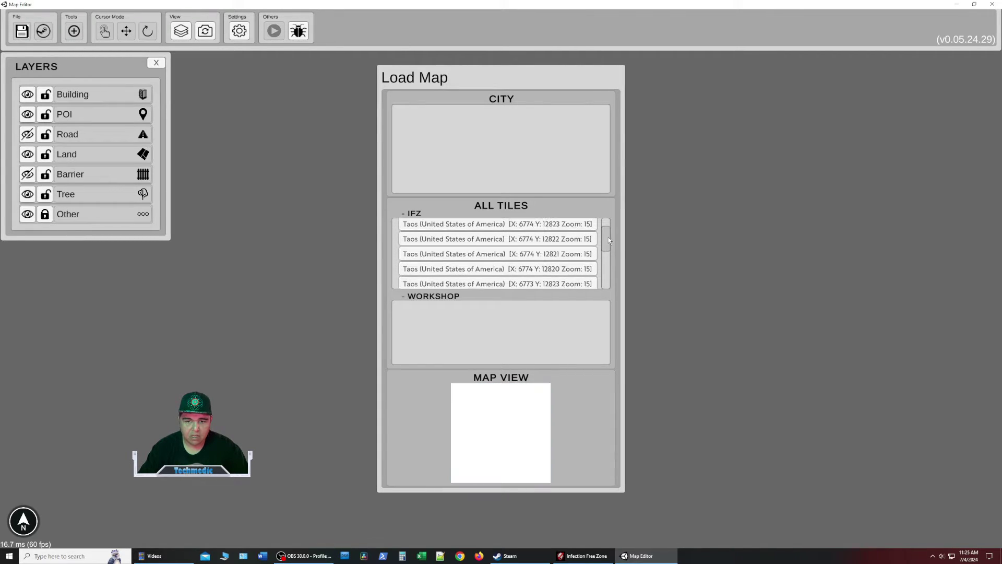
click(576, 269)
click(569, 253)
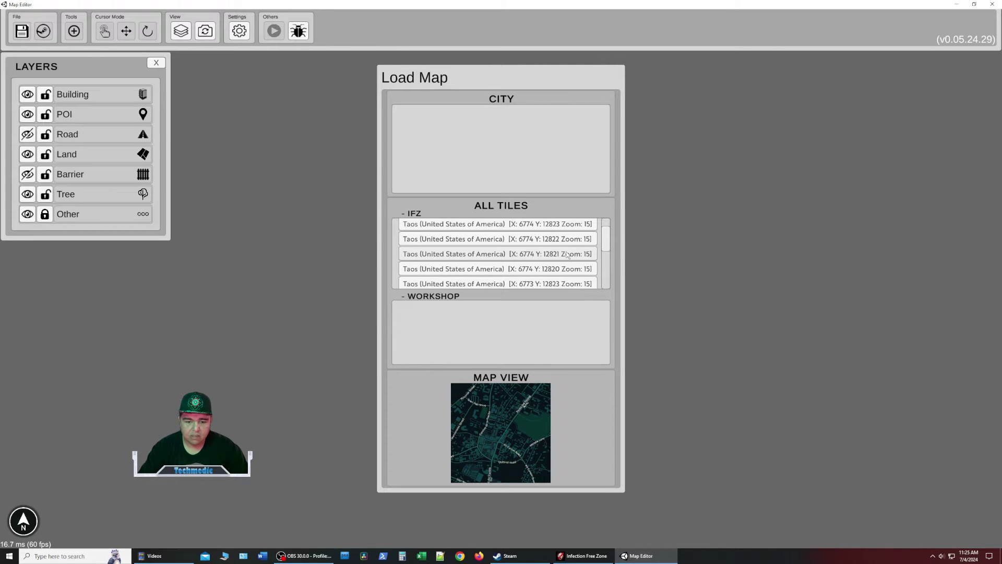
click(567, 255)
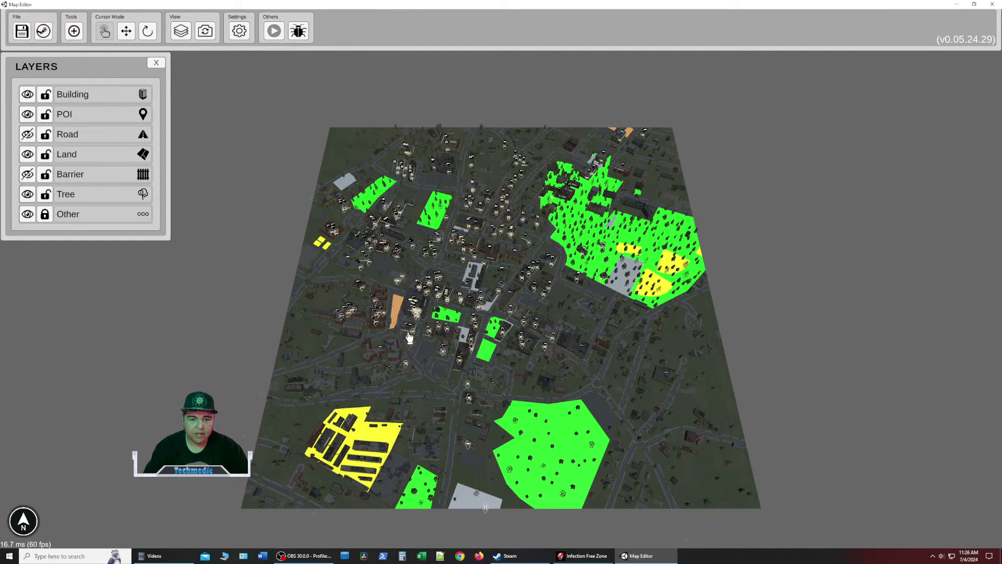
Examine the loaded Taos tile as a whole and the POI markers on its market buildings up close
scroll(408, 334, up, 3)
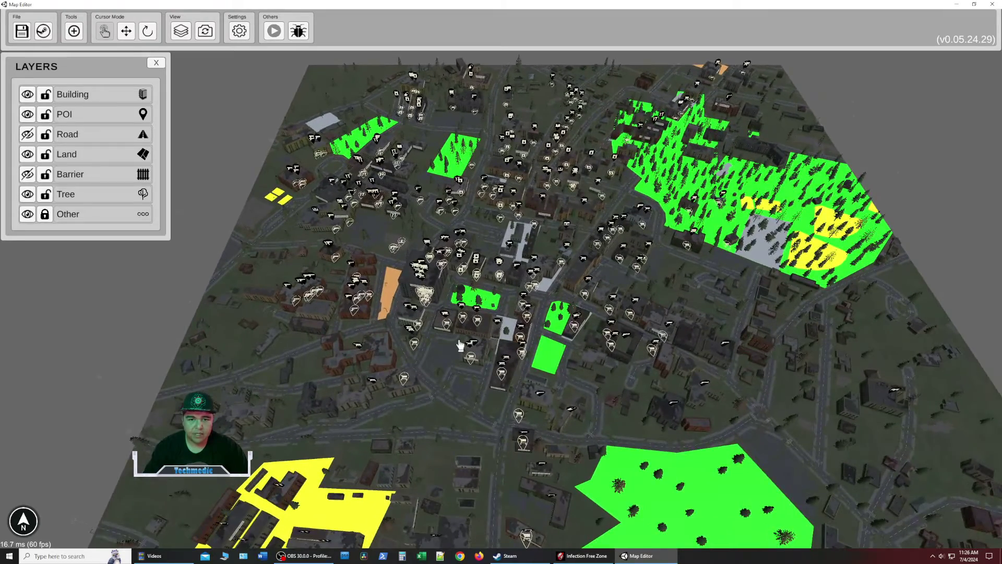
key(w)
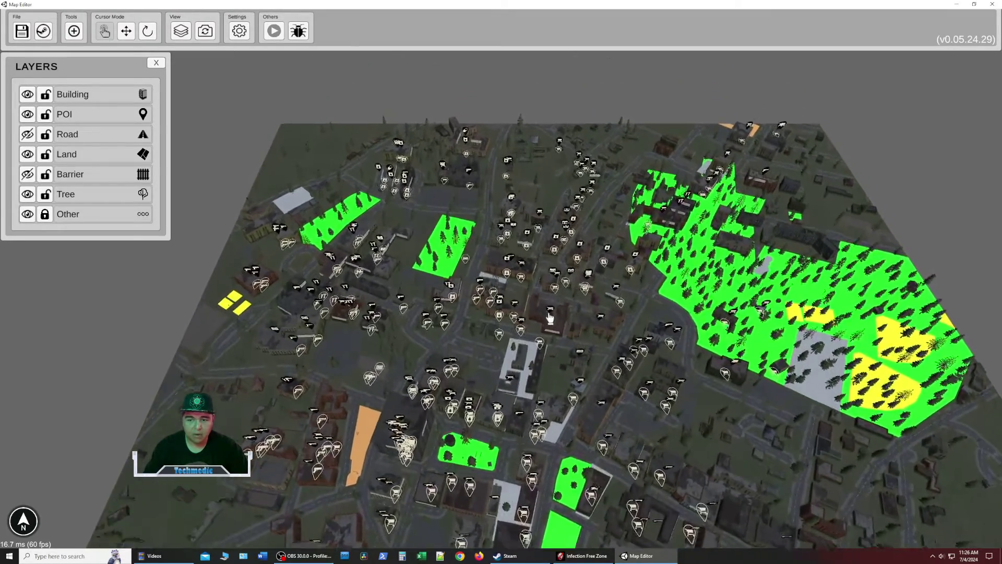
key(d)
scroll(495, 384, down, 5)
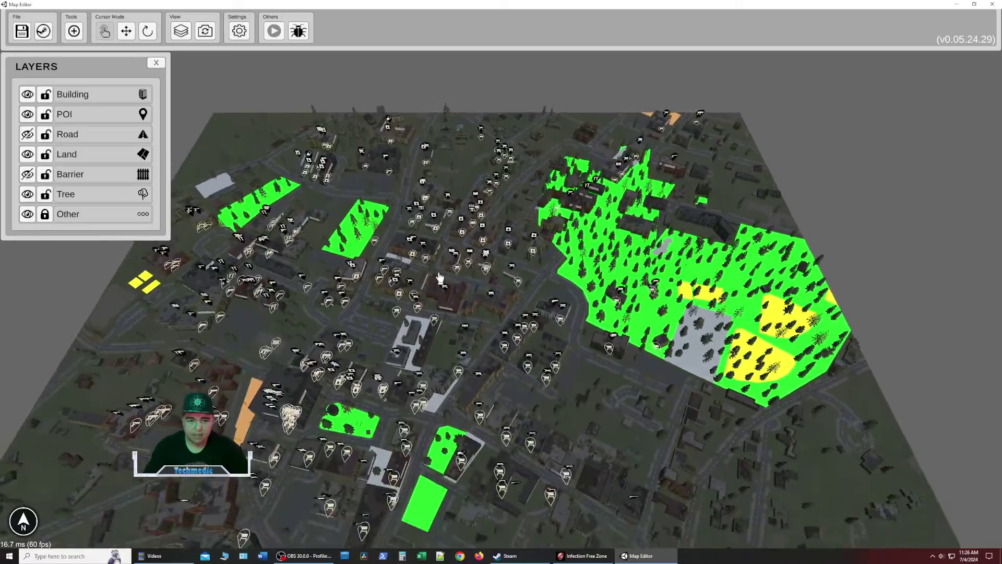
scroll(490, 320, up, 5)
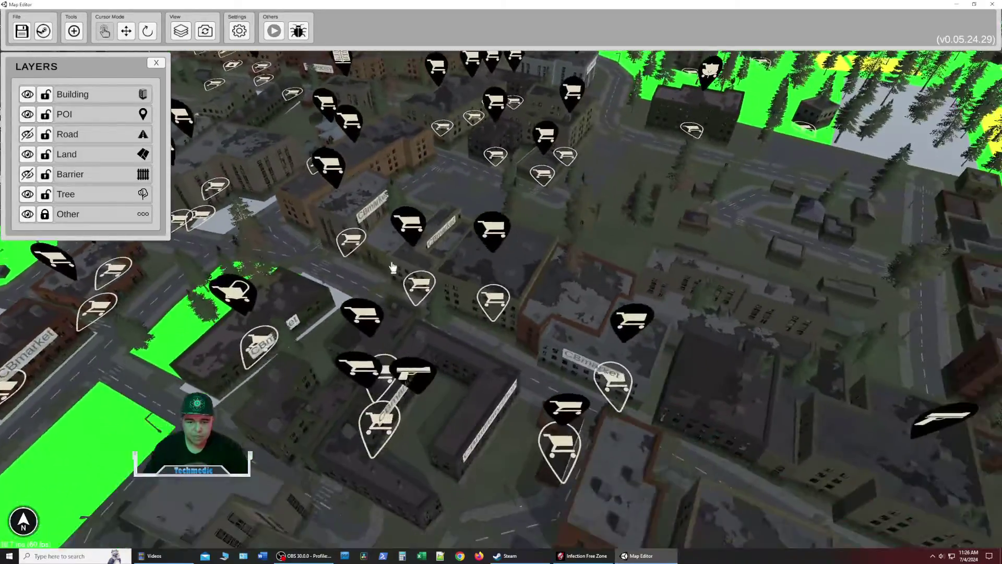
drag(393, 267, 264, 178)
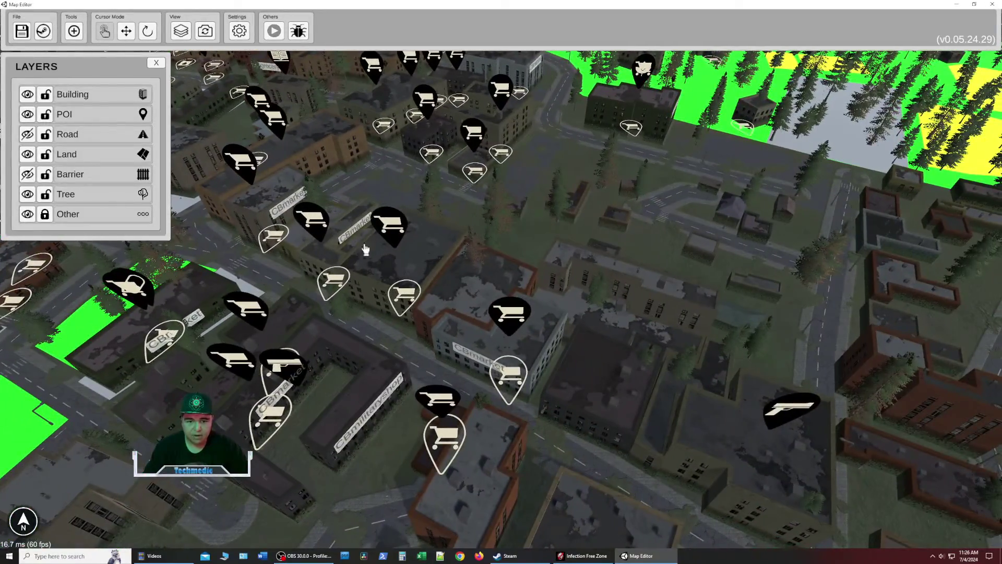
key(w)
key(s)
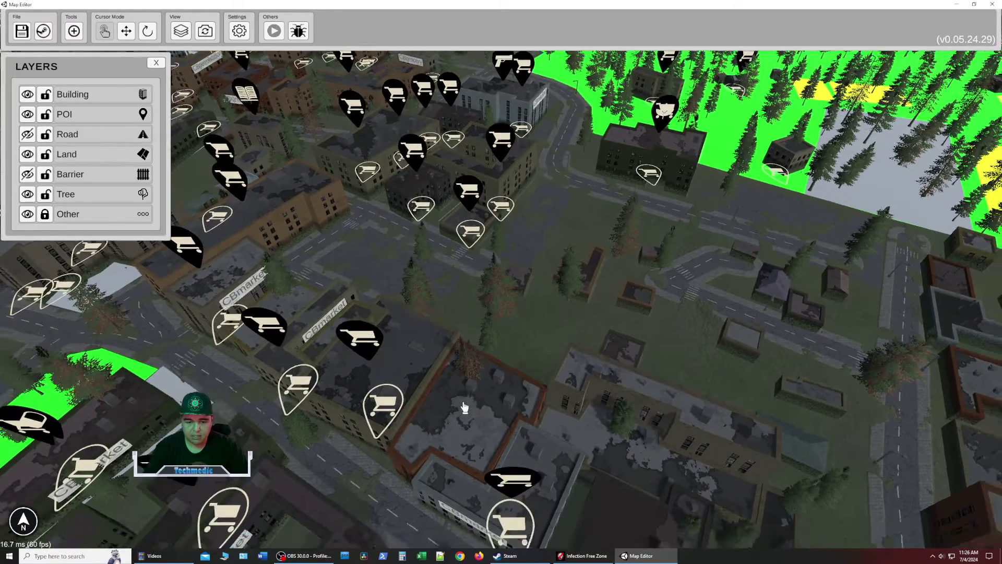
key(d)
key(a)
drag(688, 394, 738, 448)
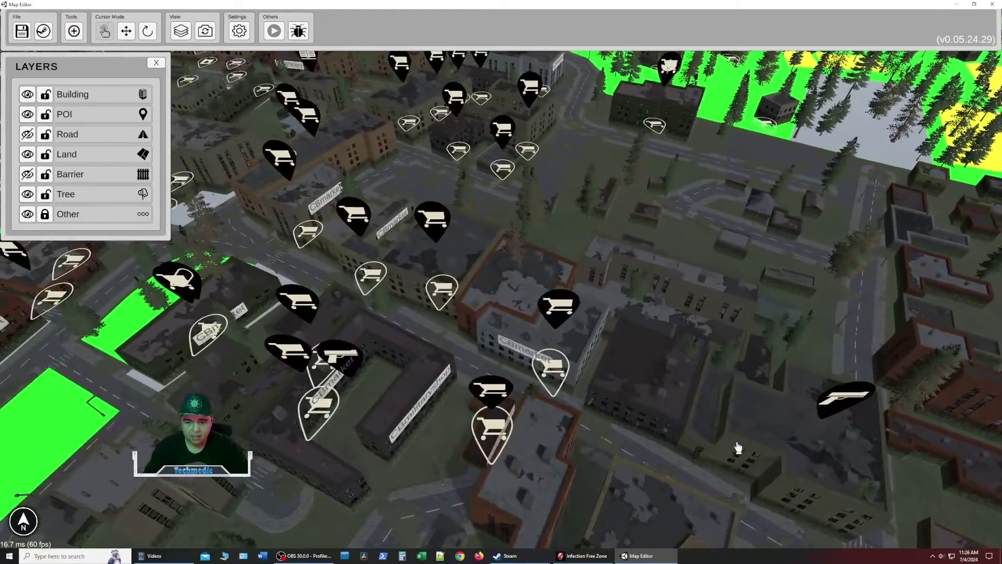
Examine the hardware, police and school buildings and their POI markers around the green land plots in the tile's northwest
key(w)
key(a)
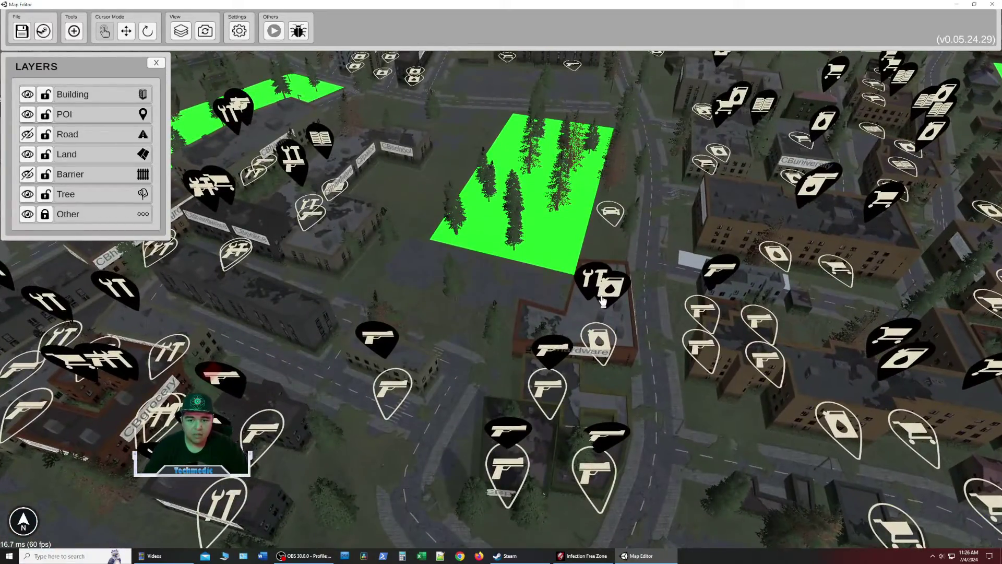
drag(602, 301, 482, 340)
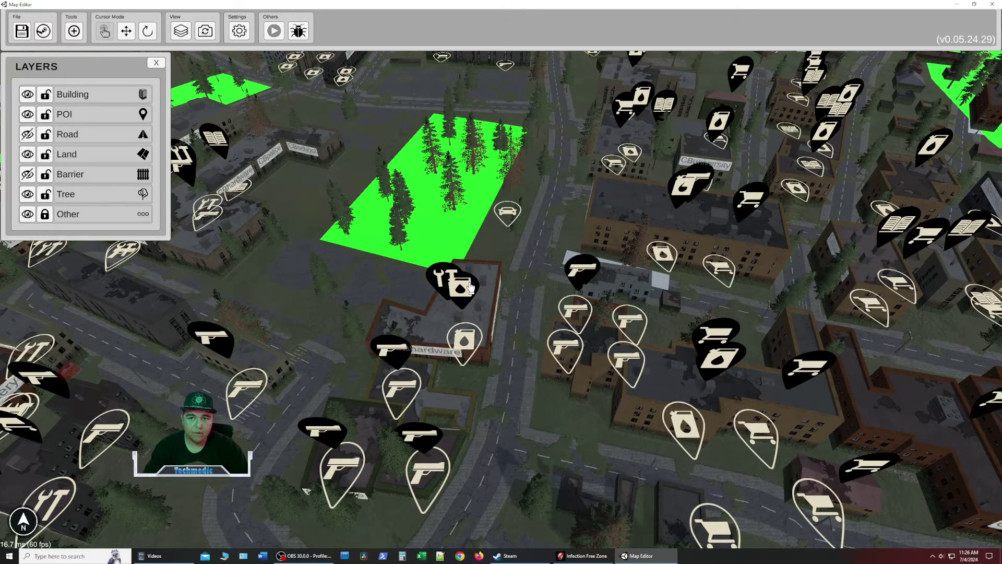
key(a)
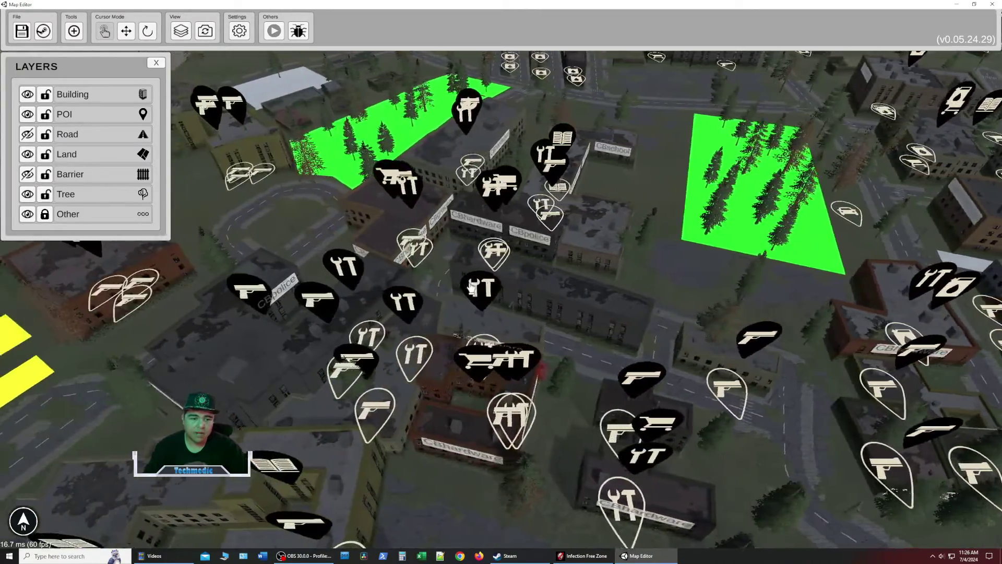
key(d)
scroll(469, 288, down, 10)
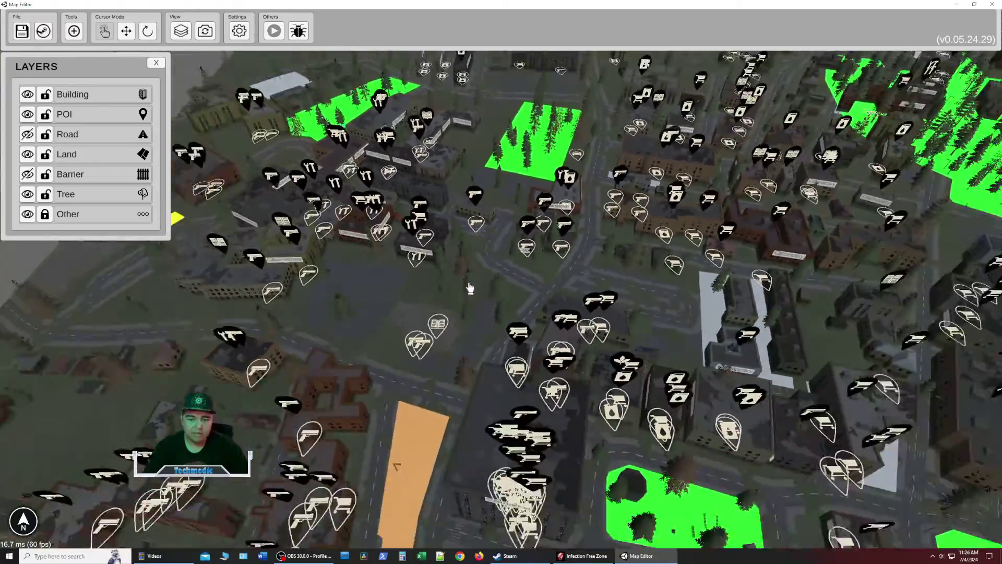
scroll(469, 287, up, 10)
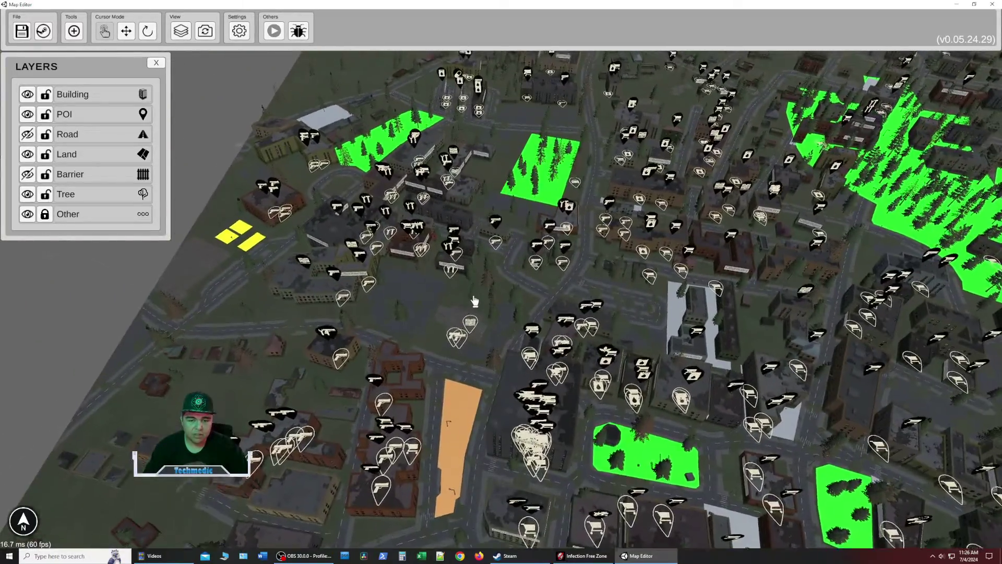
scroll(527, 375, up, 3)
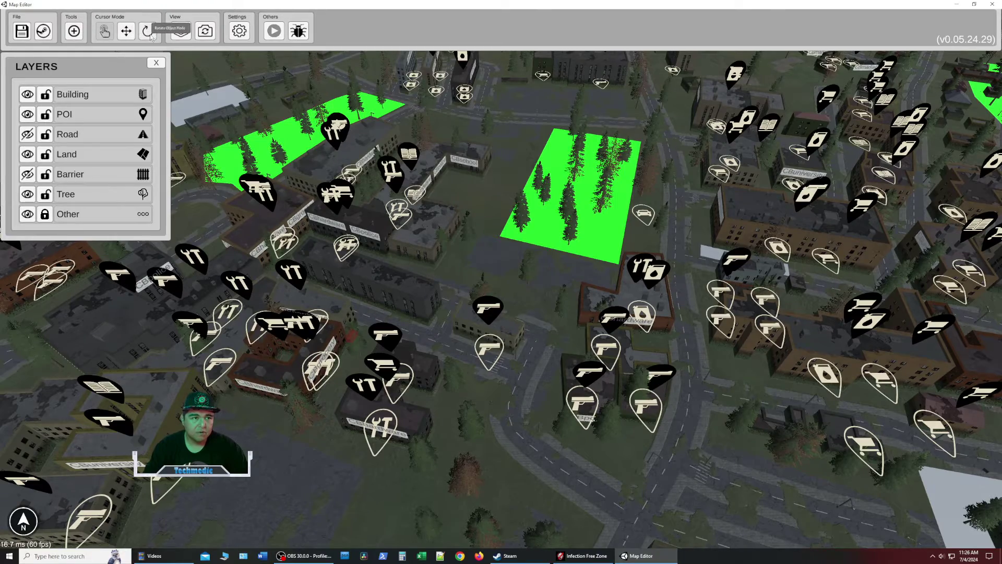
Start adding a new building and find the empty grass lot beside the small CBmarket building
key(w)
key(w)
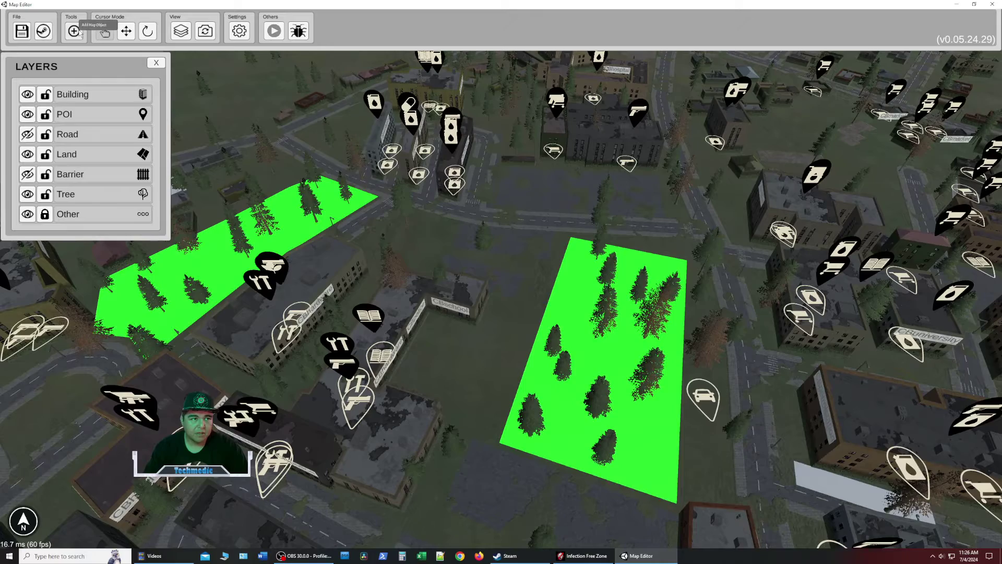
click(77, 32)
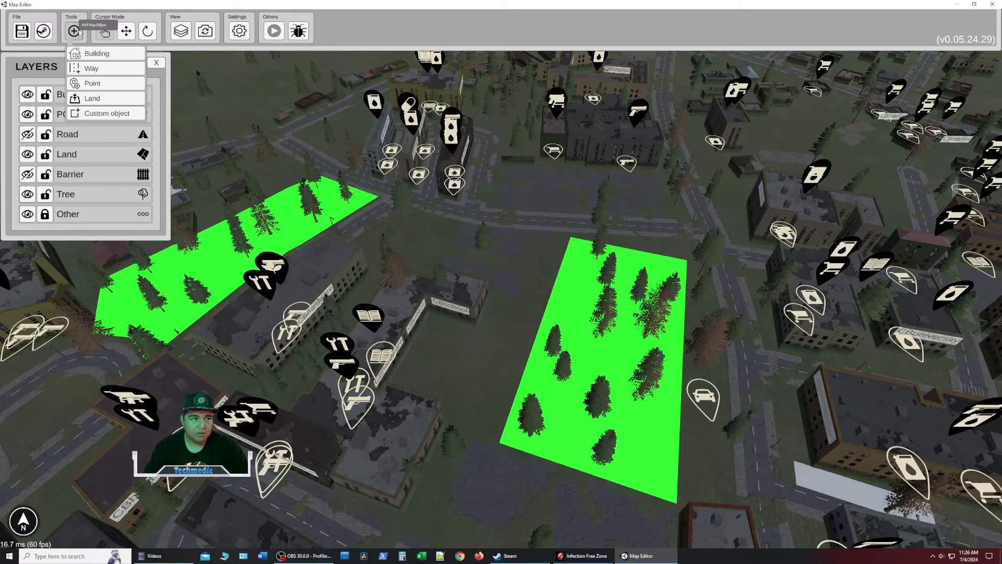
click(91, 57)
key(d)
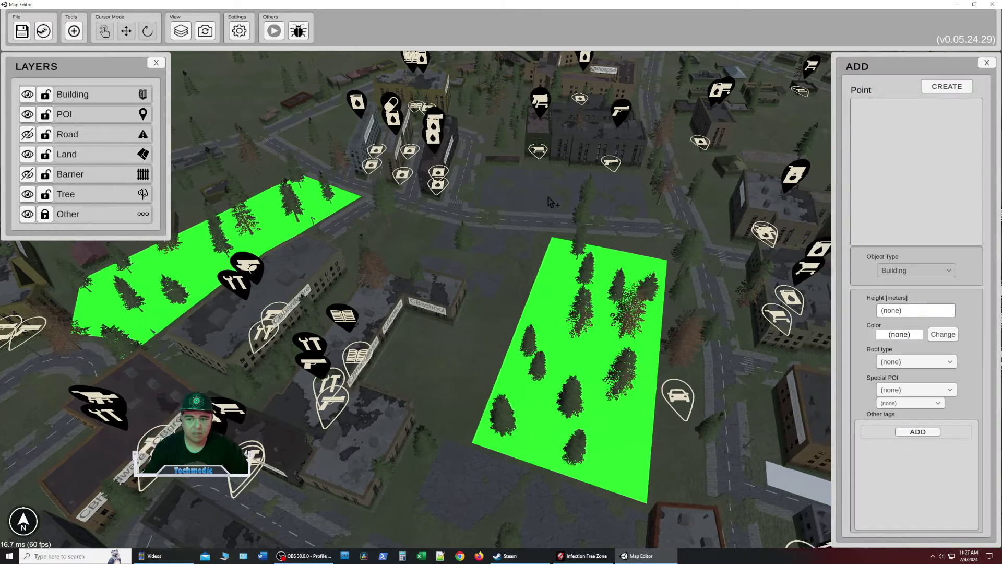
key(w)
key(q)
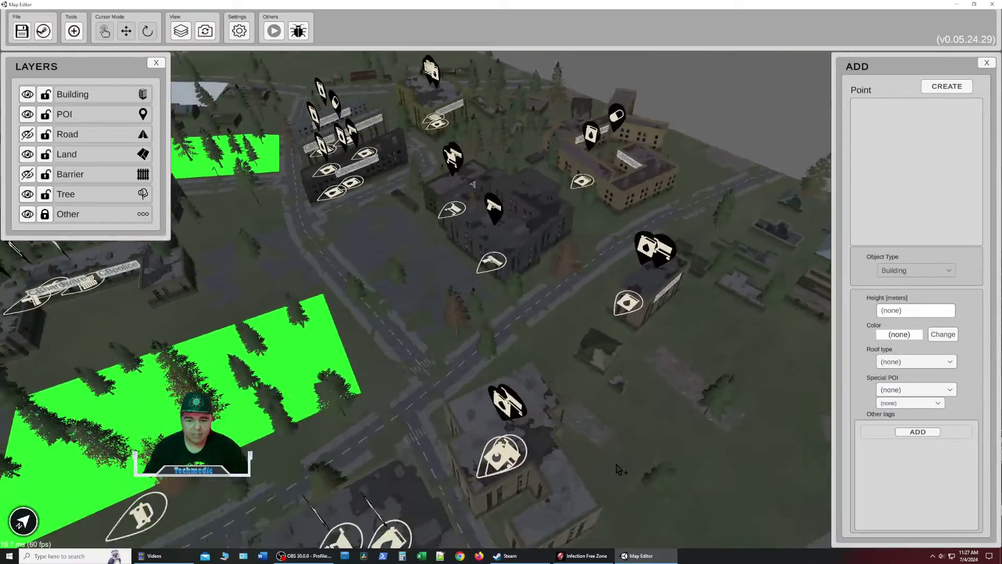
key(w)
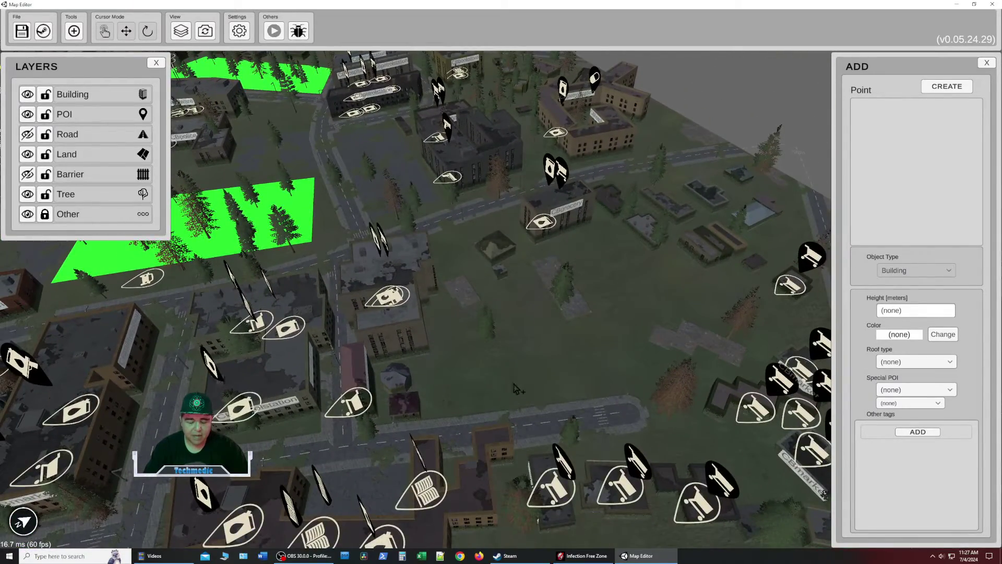
key(w)
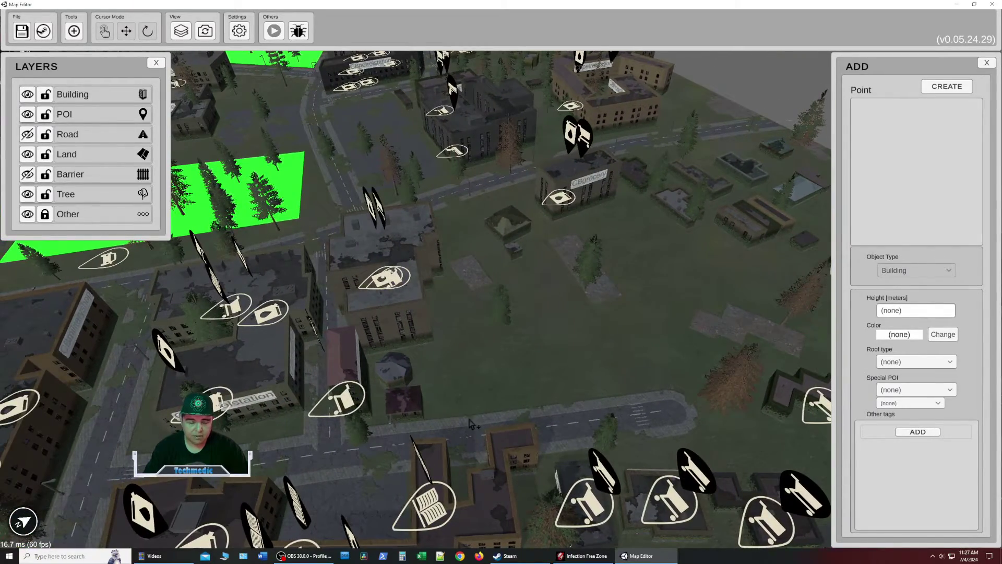
key(d)
scroll(468, 419, up, 3)
key(a)
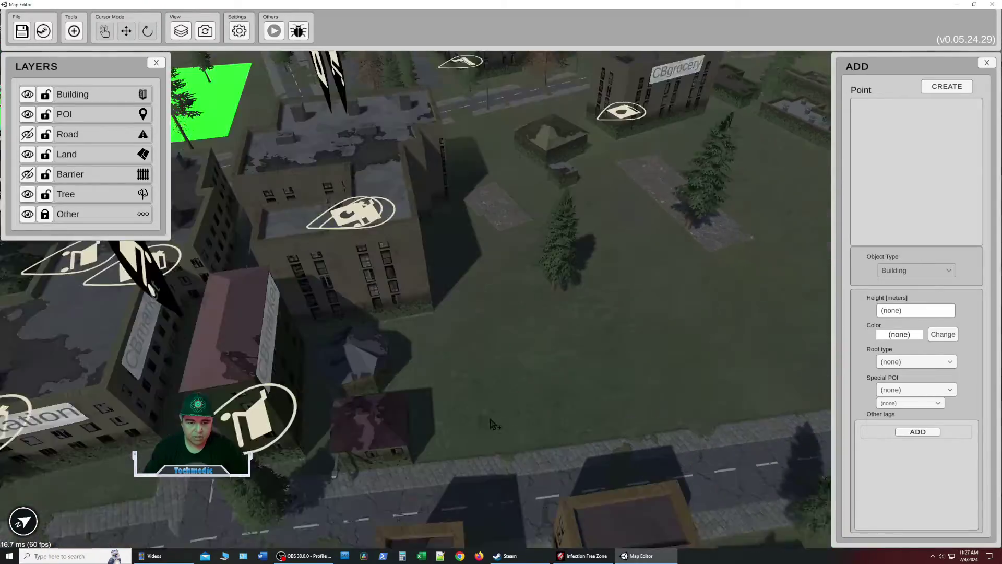
key(s)
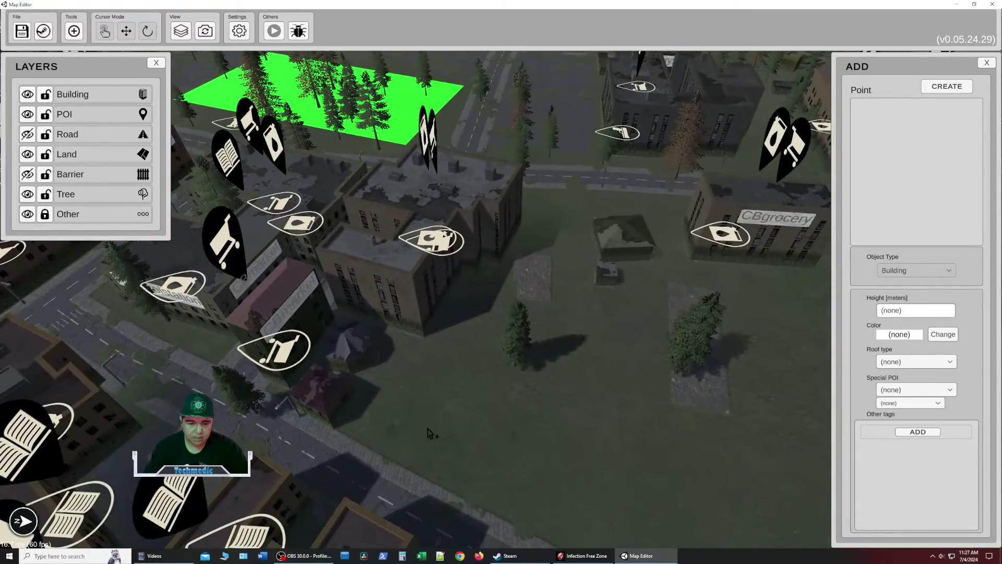
scroll(441, 366, down, 2)
scroll(440, 367, up, 2)
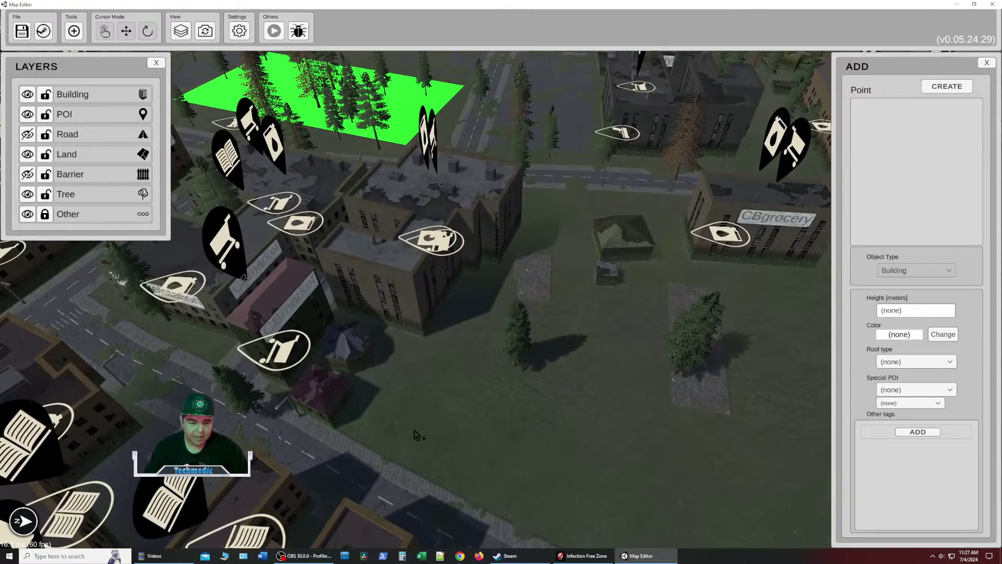
key(s)
key(w)
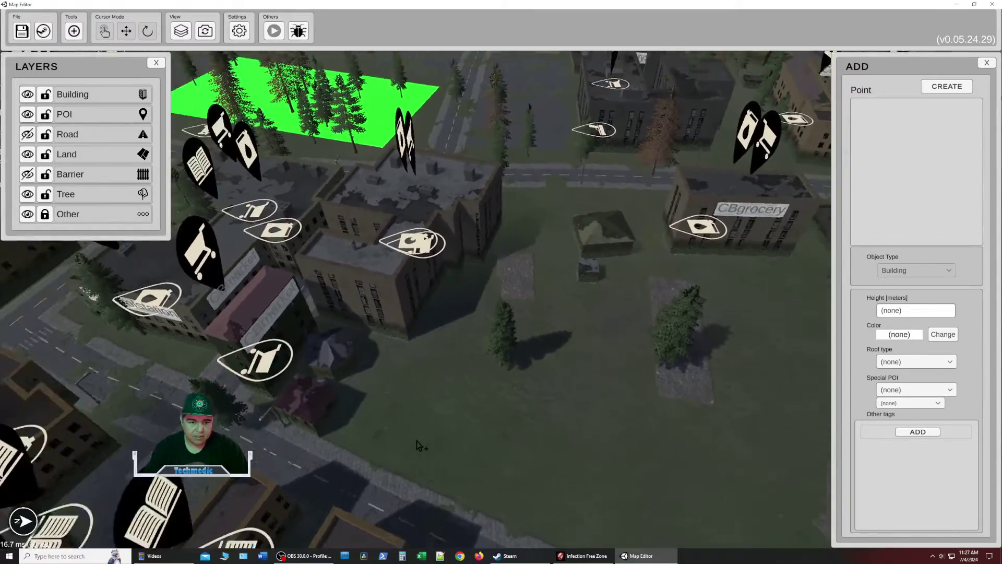
key(s)
key(w)
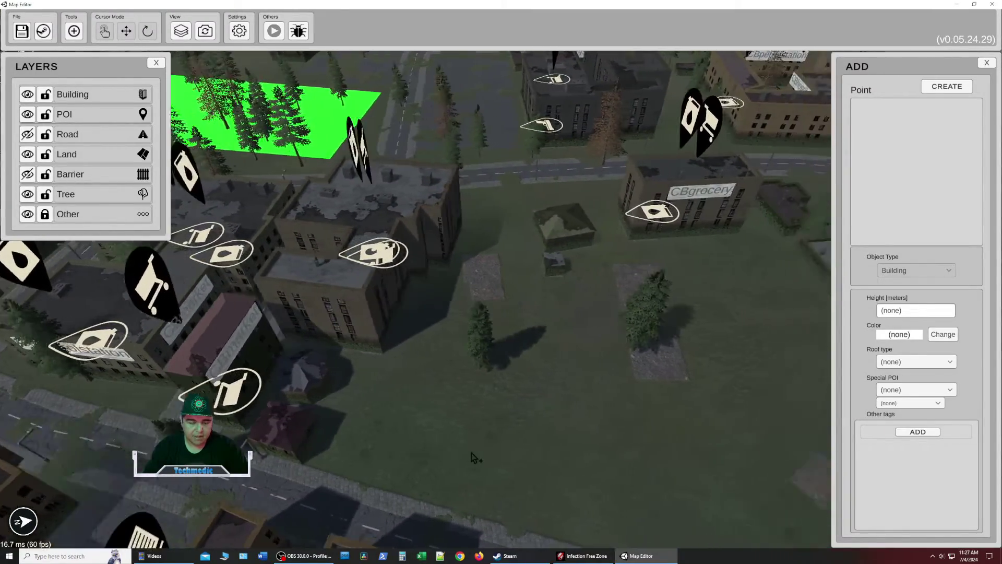
key(s)
key(w)
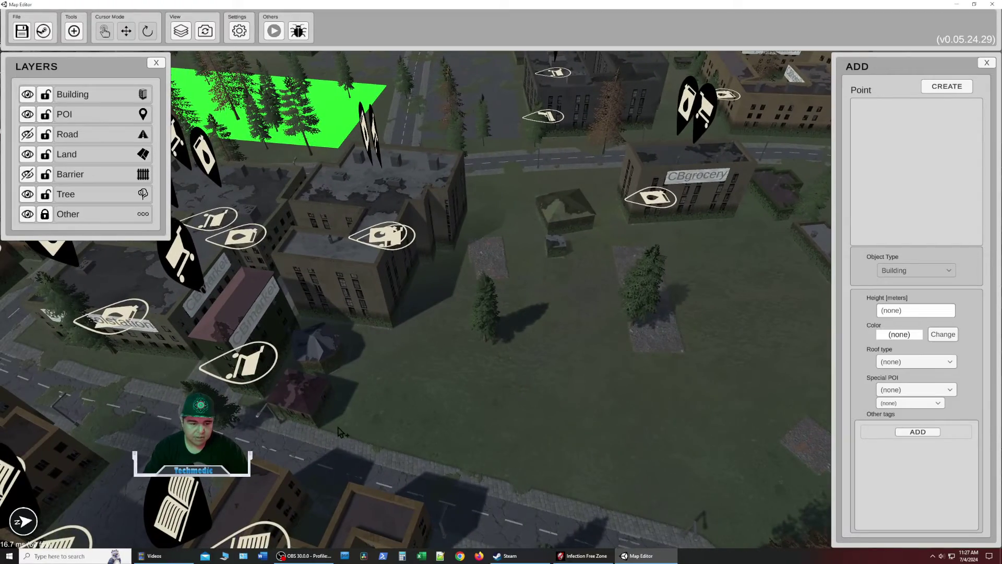
key(s)
key(w)
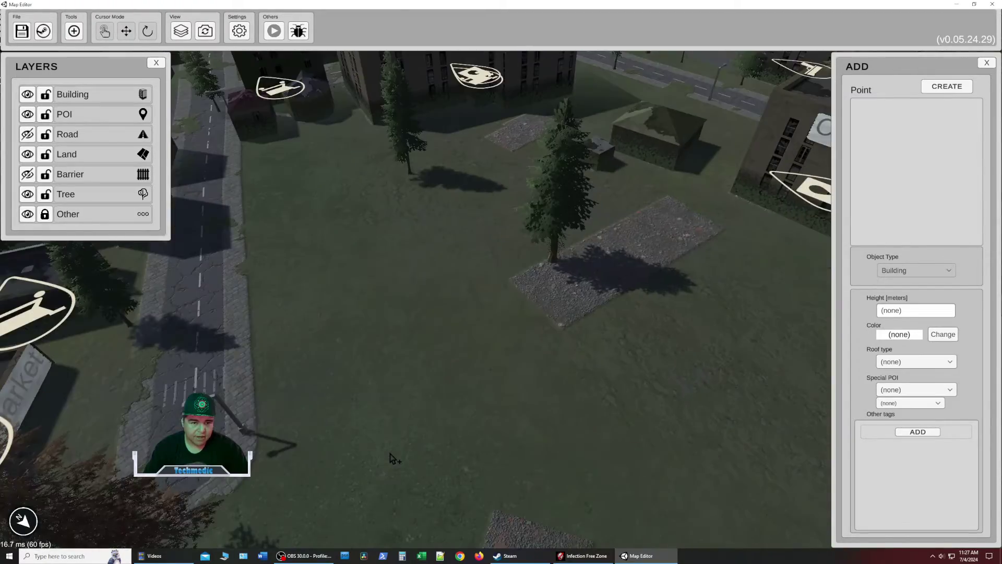
Place the first seven footprint points from the roadside along the stepped wall of the large building next to CBmarket
key(w)
key(a)
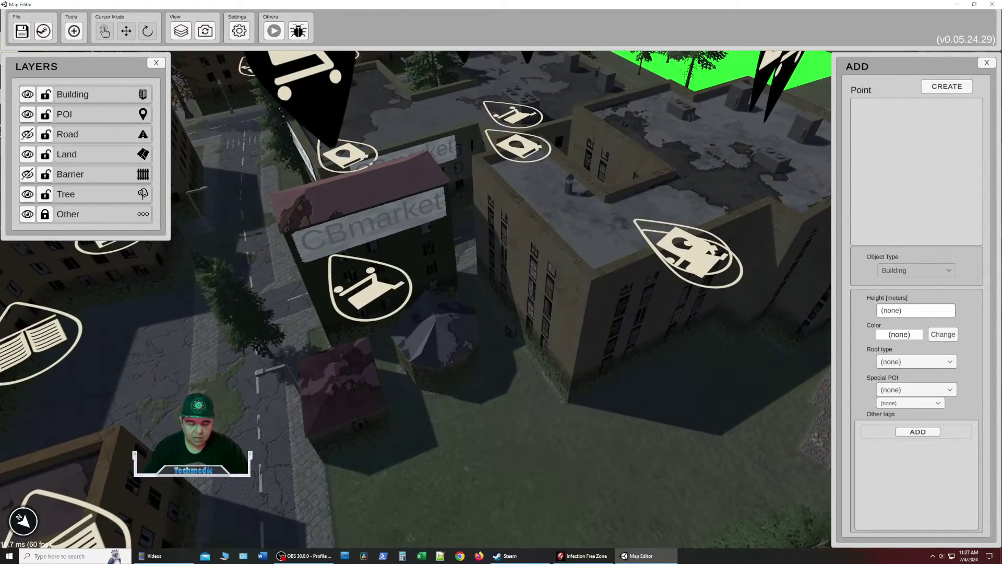
key(s)
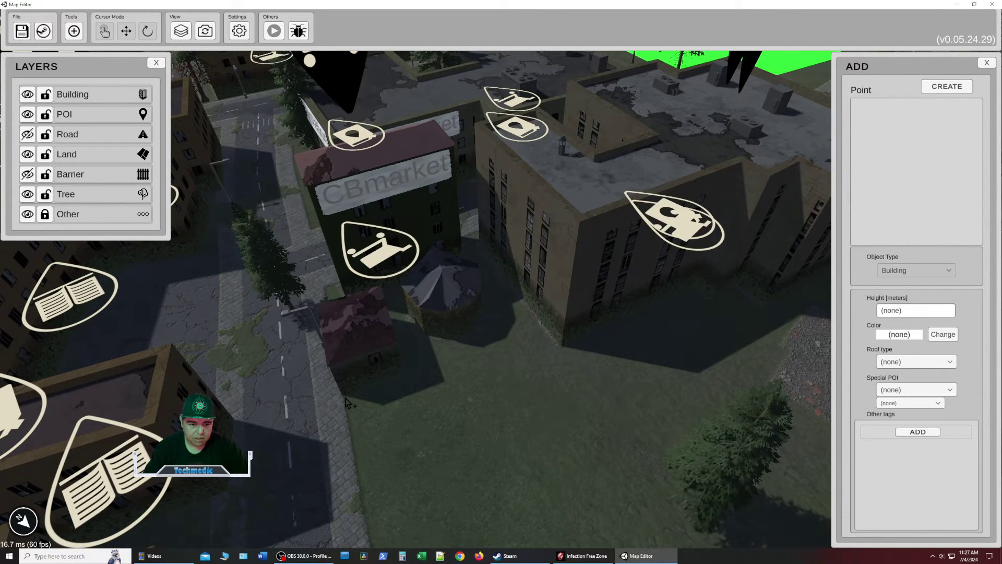
click(540, 322)
click(555, 340)
key(w)
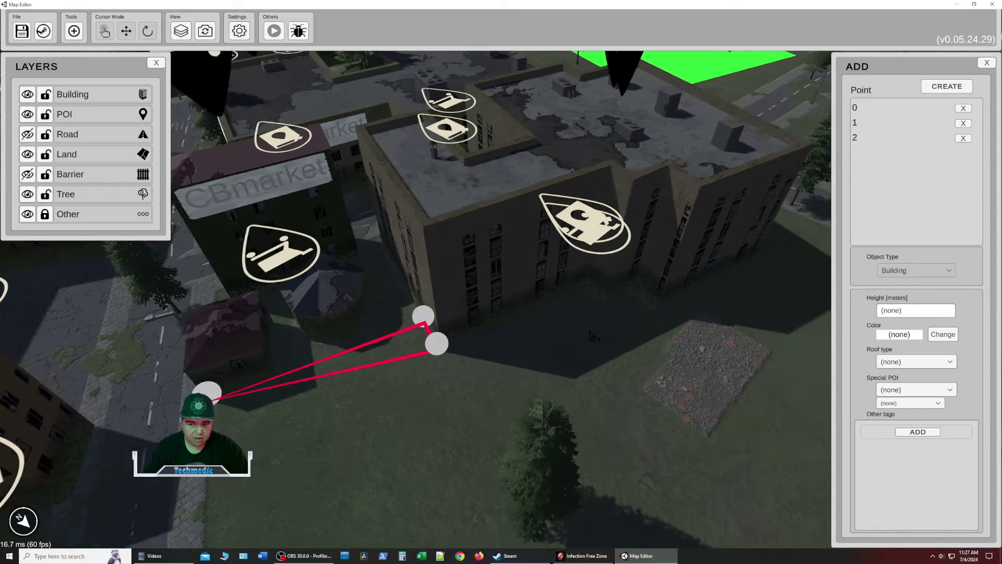
click(511, 316)
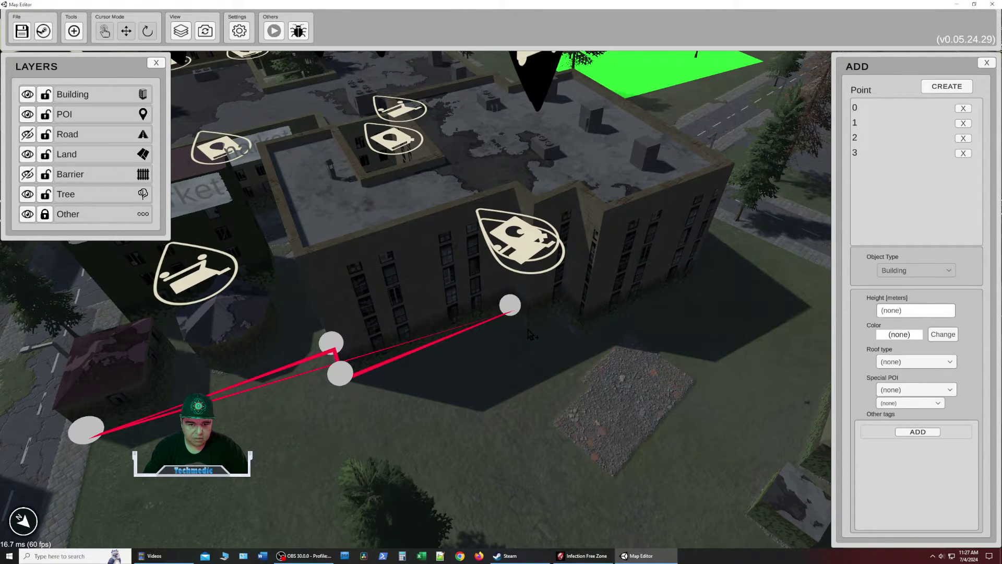
click(528, 330)
click(559, 318)
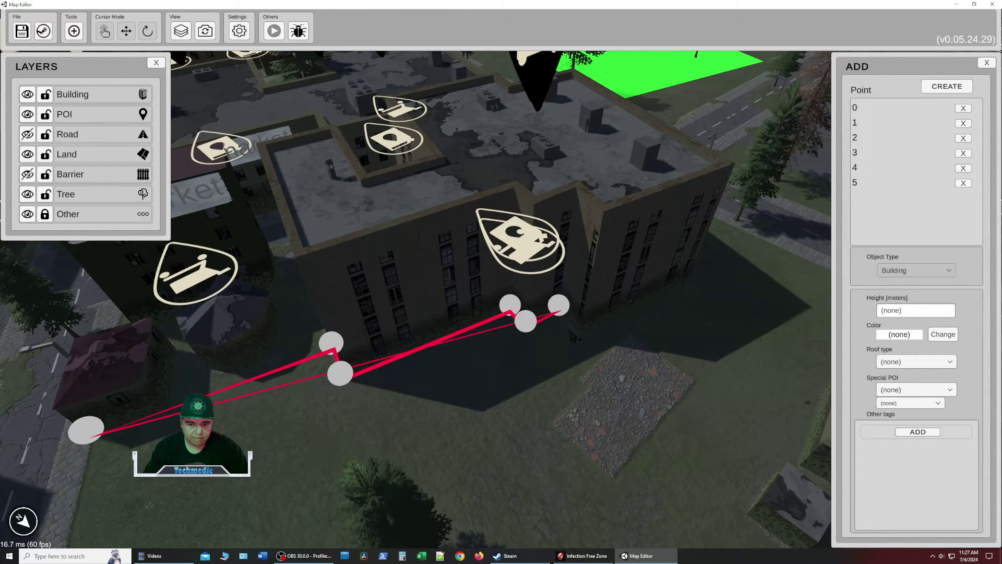
click(578, 339)
Complete the new building's footprint with two outer corner points across the open grass lot, the last one at the road
key(w)
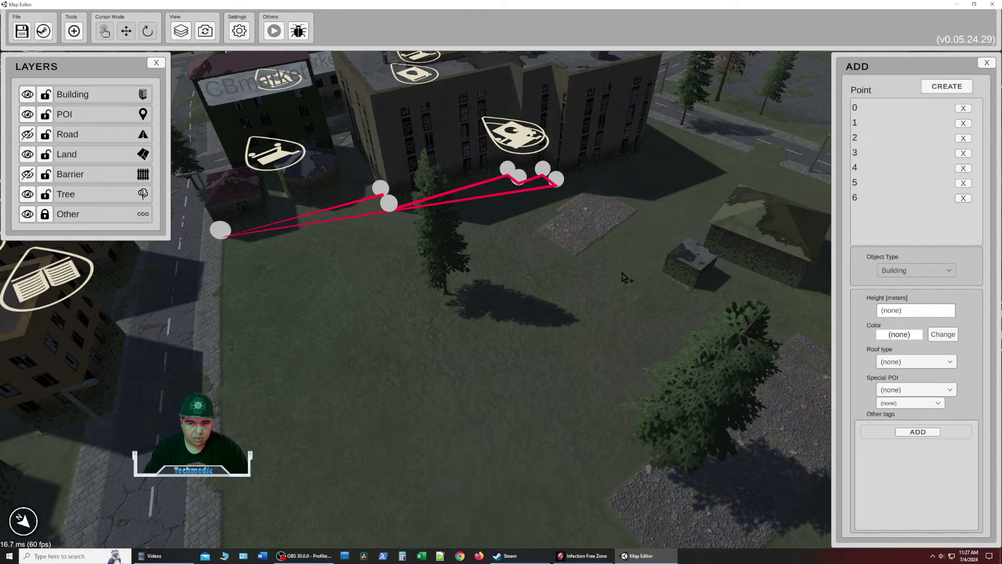
click(622, 273)
click(222, 388)
Set the building's height to 20 meters and its Special POI to Food with the Grocery subtype, and create it
key(a)
key(w)
middle_drag(755, 401, 627, 372)
click(897, 312)
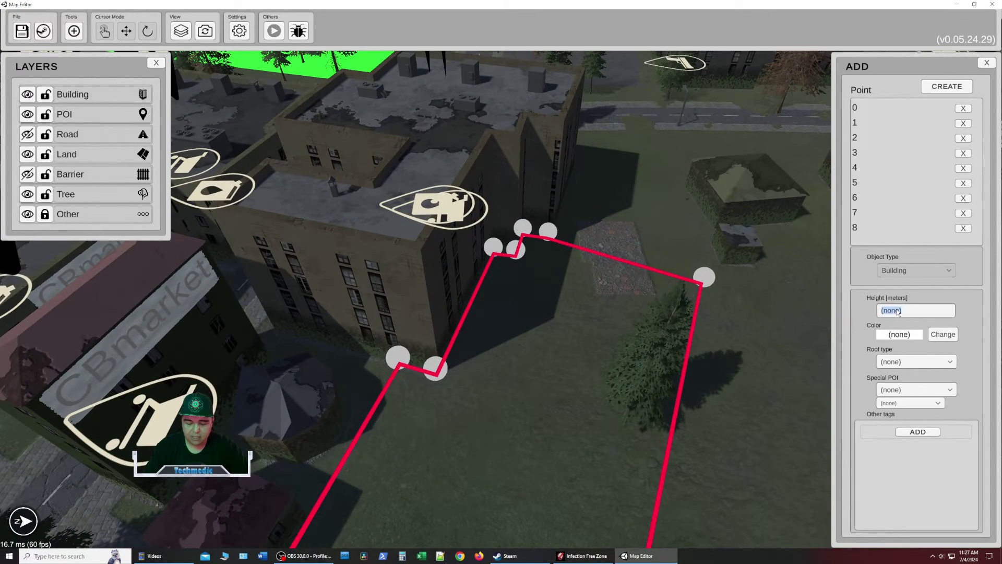
click(918, 391)
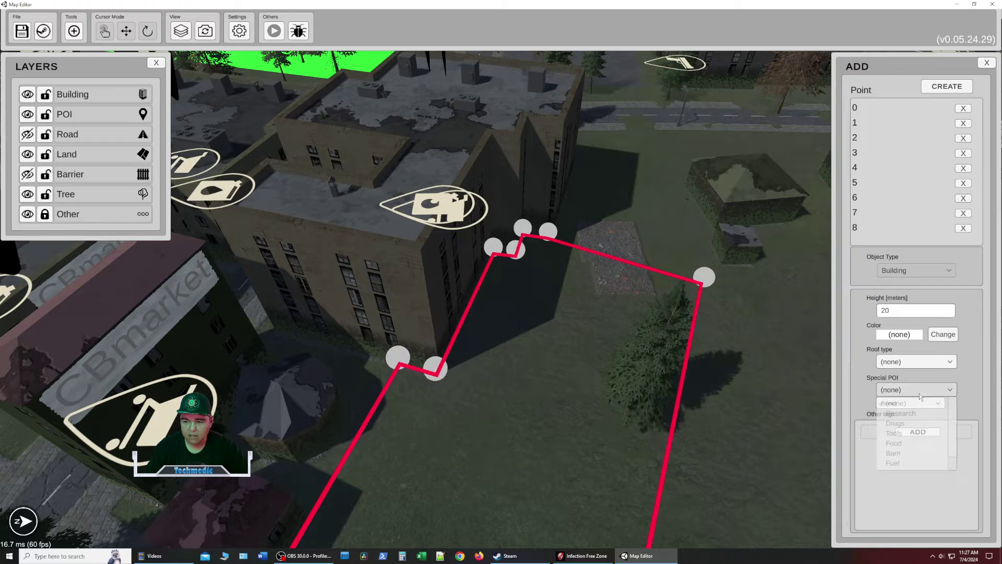
click(930, 444)
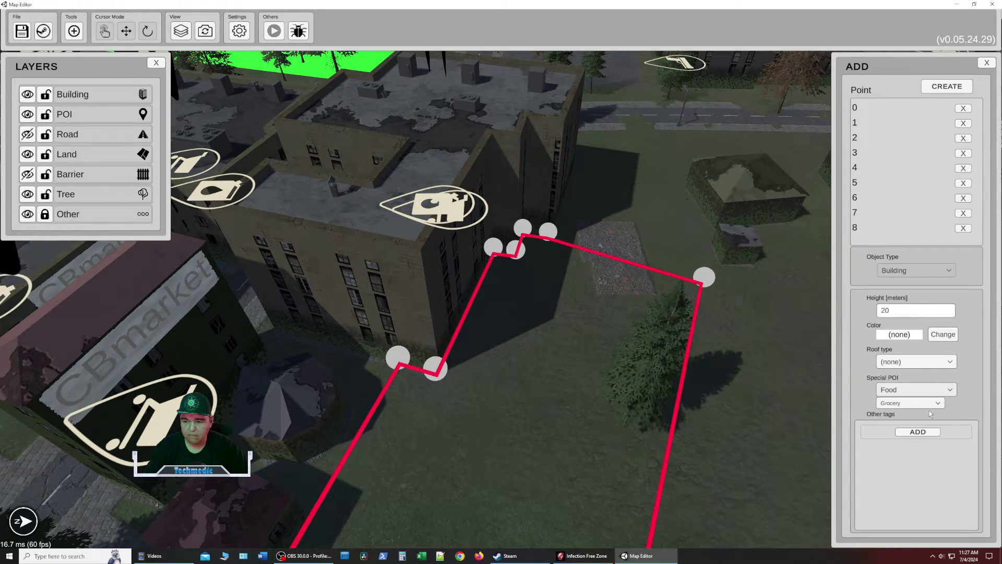
click(939, 89)
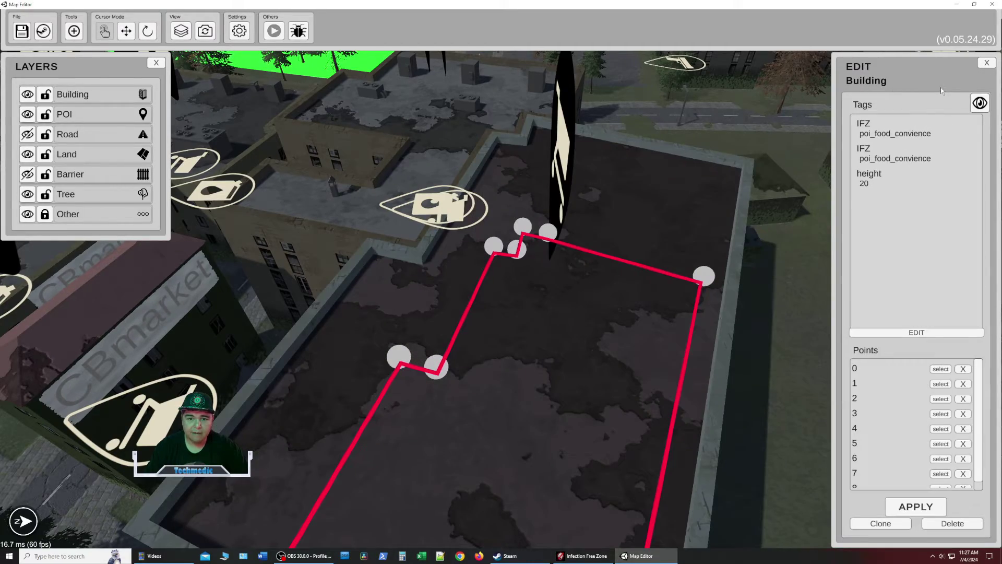
Examine the new grocery building from several sides, including its fit against the neighbouring buildings and its POI marker
key(s)
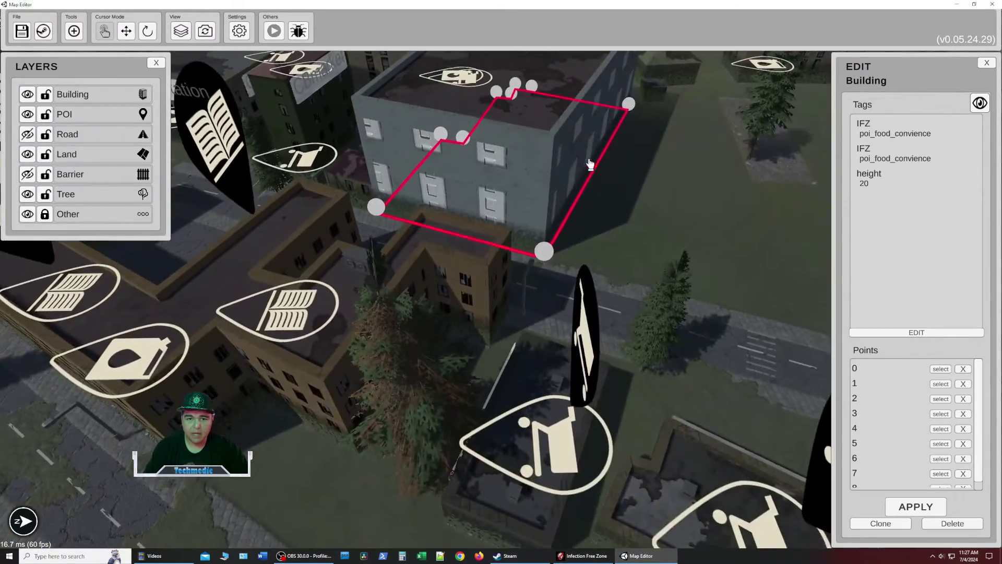
key(w)
scroll(582, 349, down, 3)
key(a)
middle_drag(592, 340, 604, 337)
key(e)
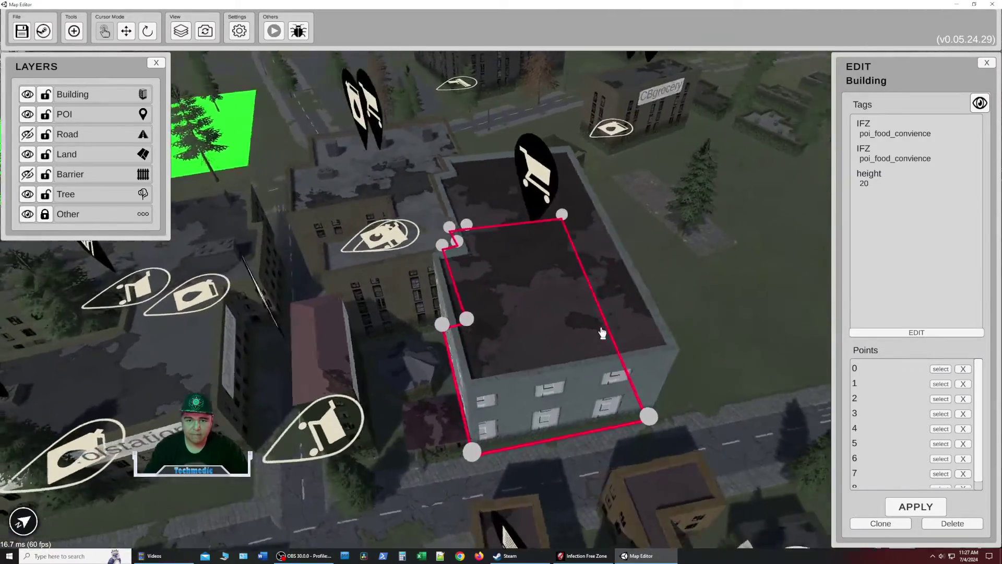
key(a)
key(q)
middle_drag(577, 282, 505, 284)
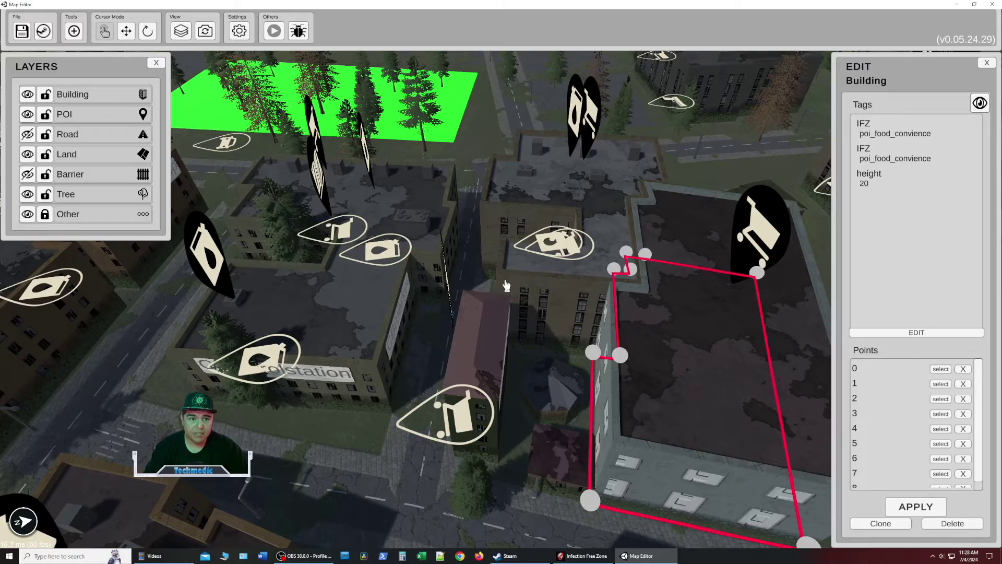
key(a)
key(d)
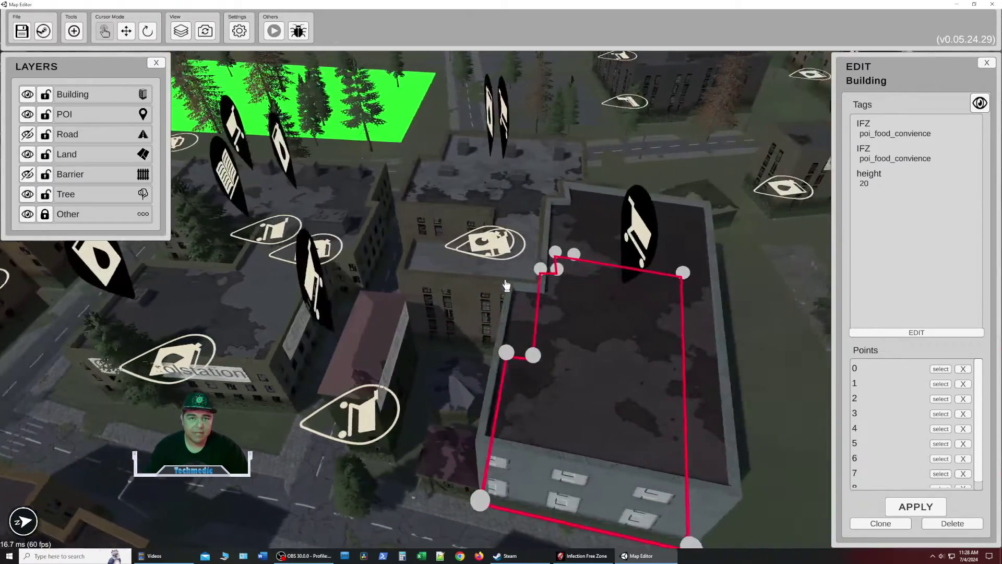
key(a)
key(e)
key(d)
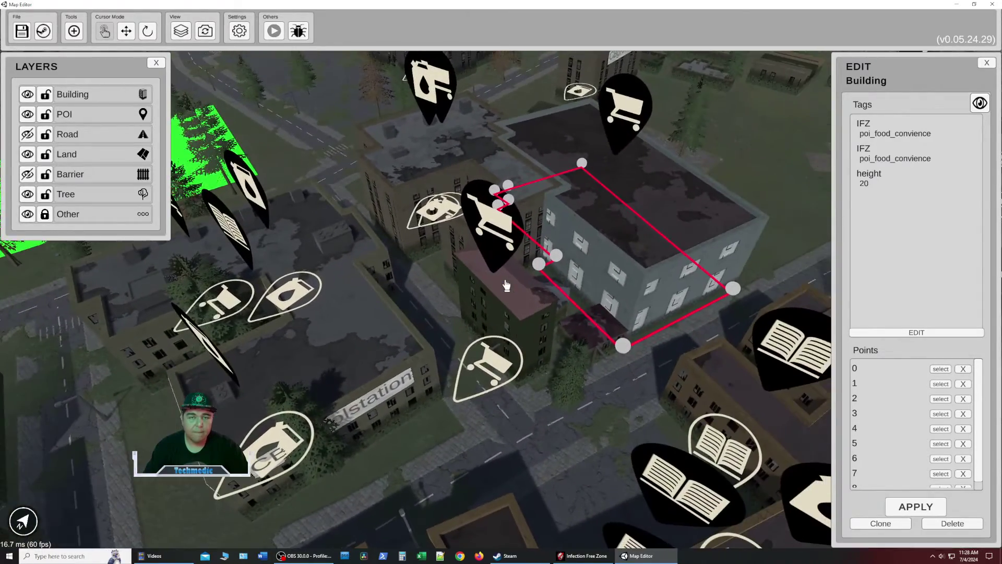
key(a)
key(q)
key(d)
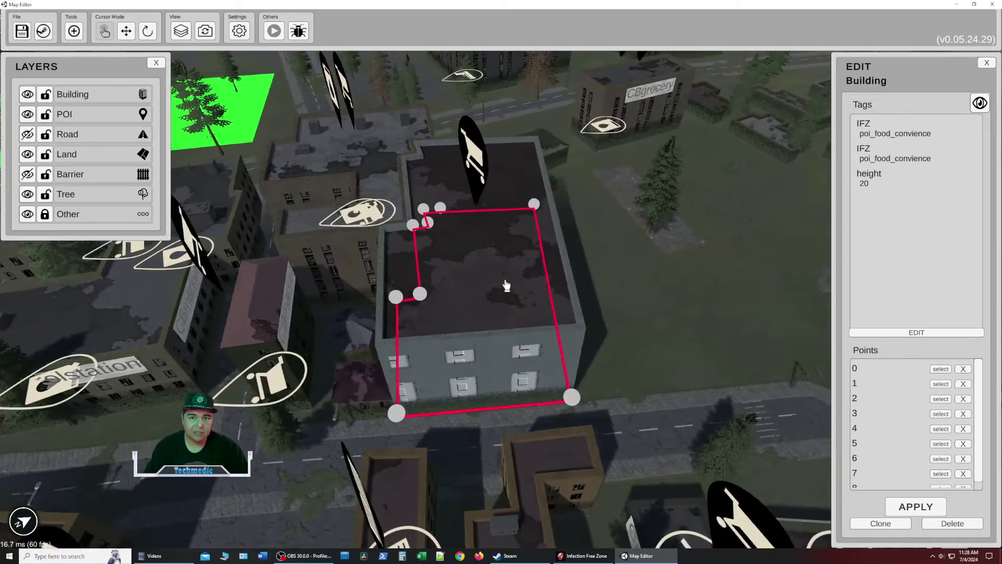
Inspect the tags of the small hip-roofed building, the low house behind the lot and the CBgrocery building
key(w)
click(428, 242)
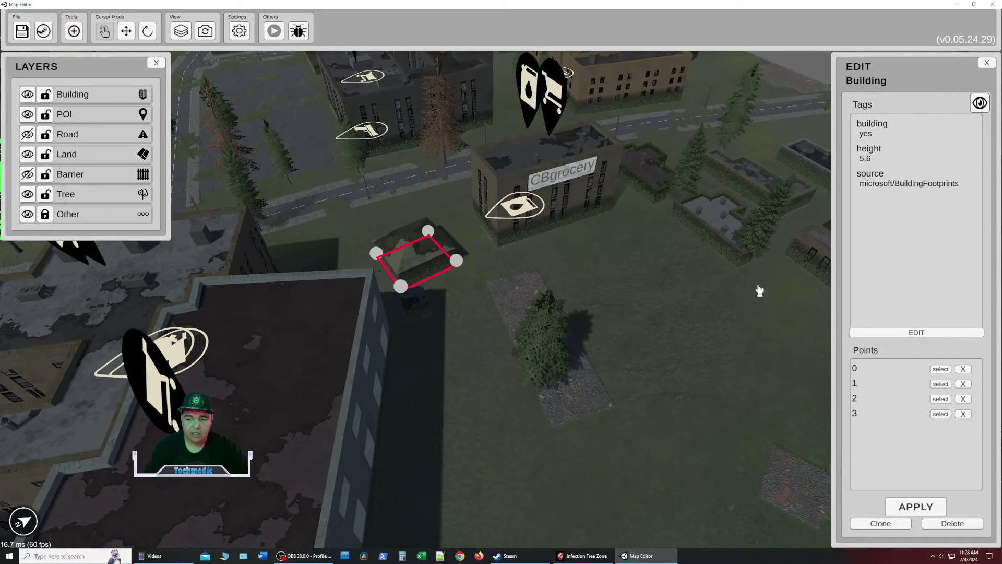
click(899, 333)
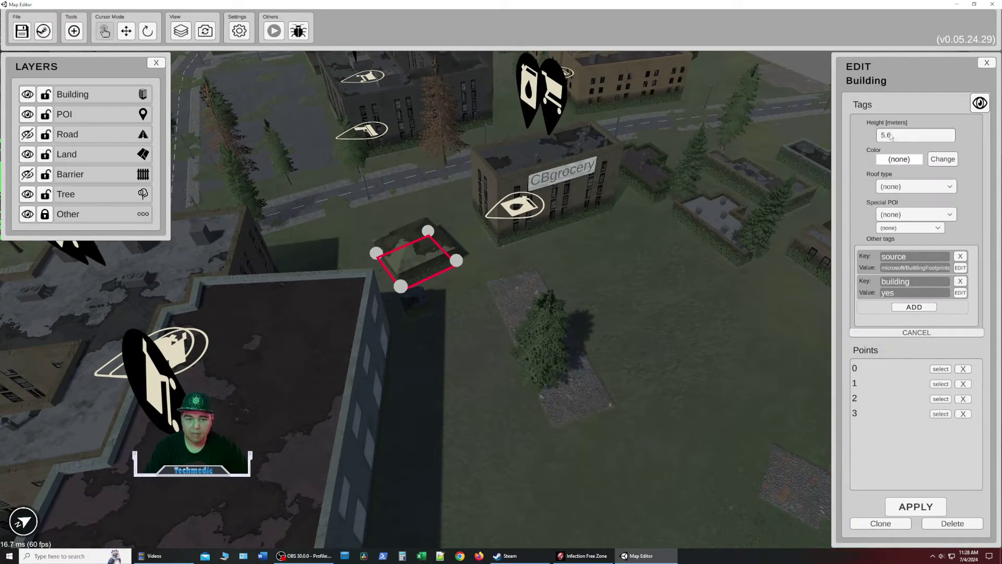
click(723, 204)
click(912, 332)
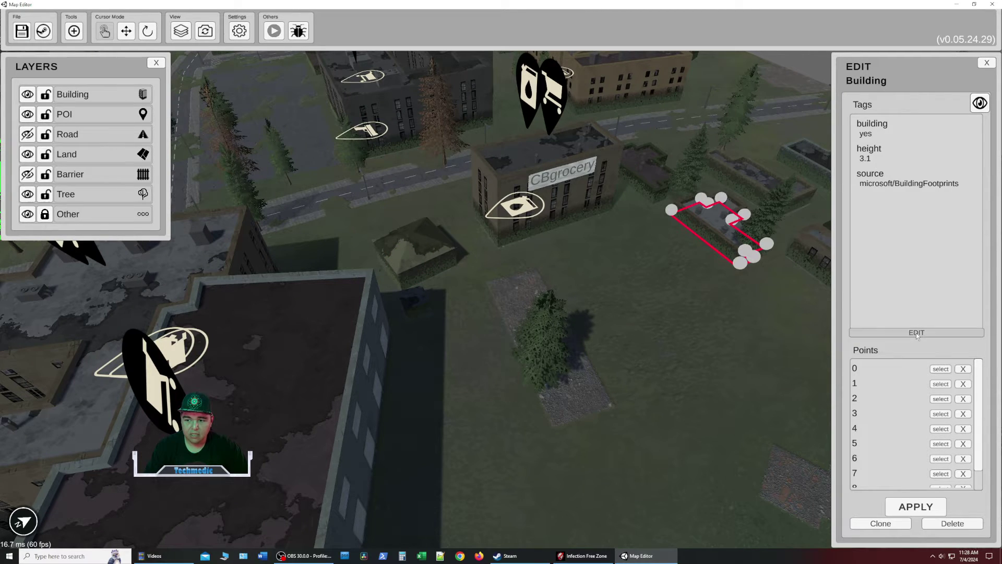
click(583, 163)
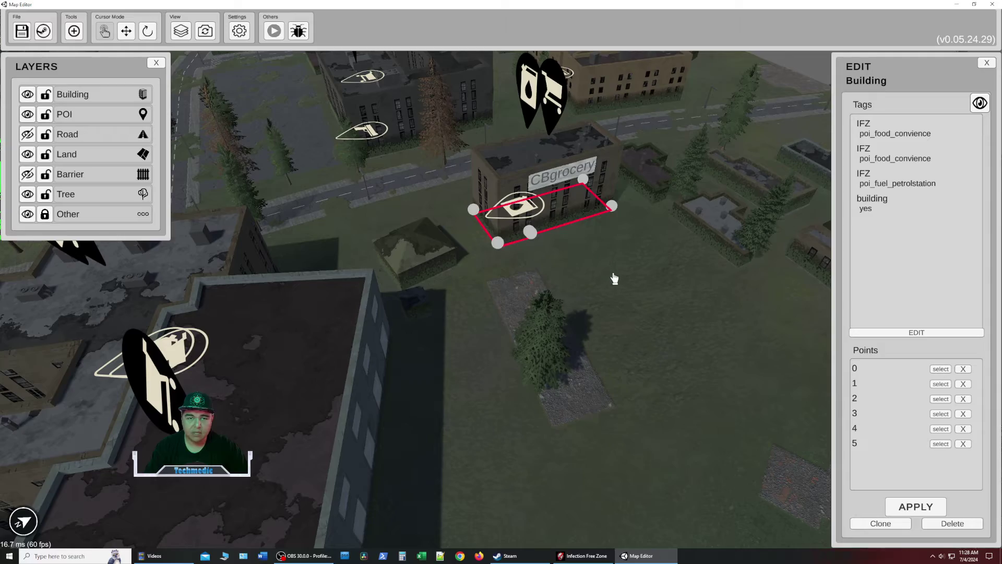
Look over the new grocery building, the surrounding town blocks and the open grass lot in front of CBgrocery from several sides
key(a)
key(q)
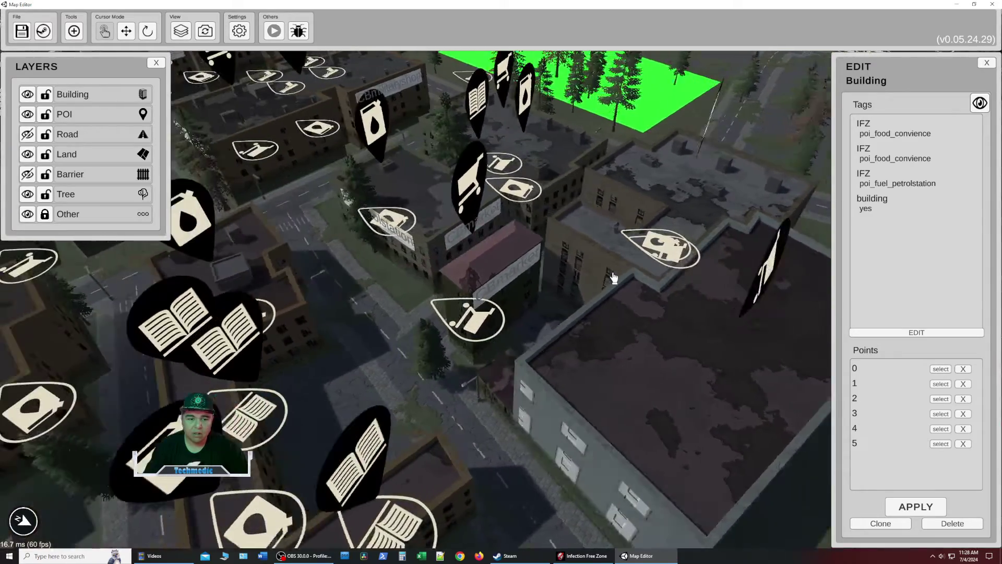
key(a)
key(q)
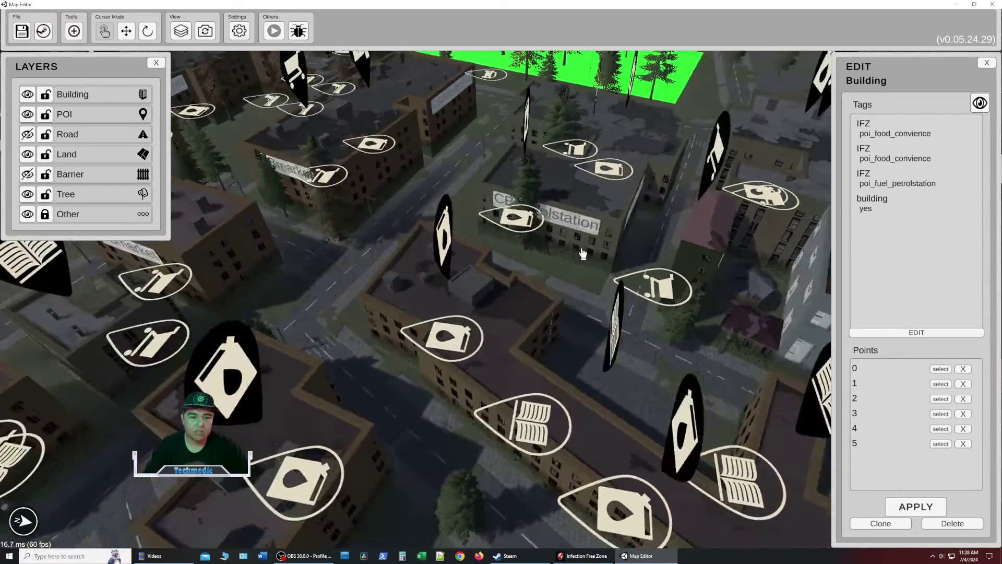
key(w)
key(a)
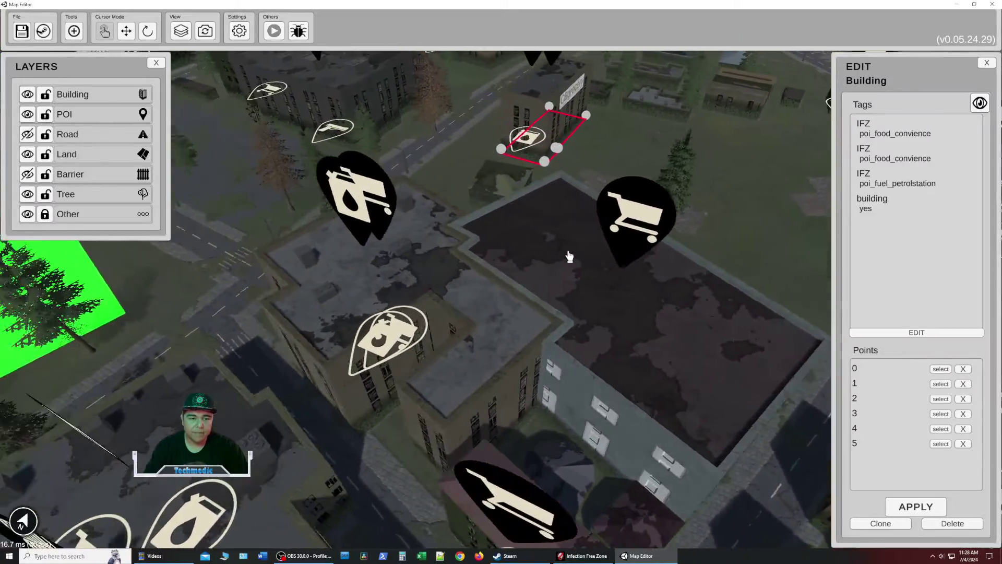
key(d)
key(e)
key(d)
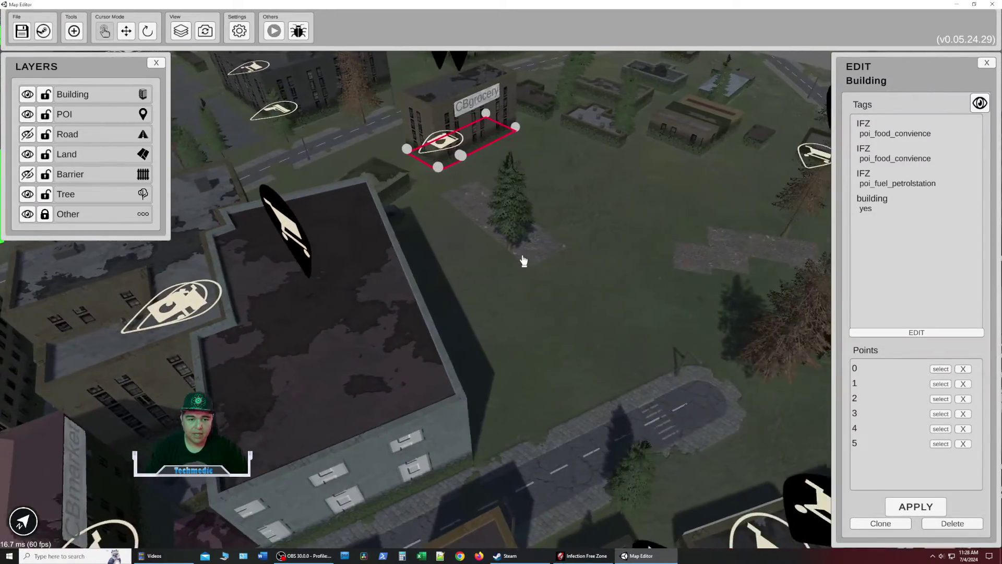
key(a)
key(s)
key(w)
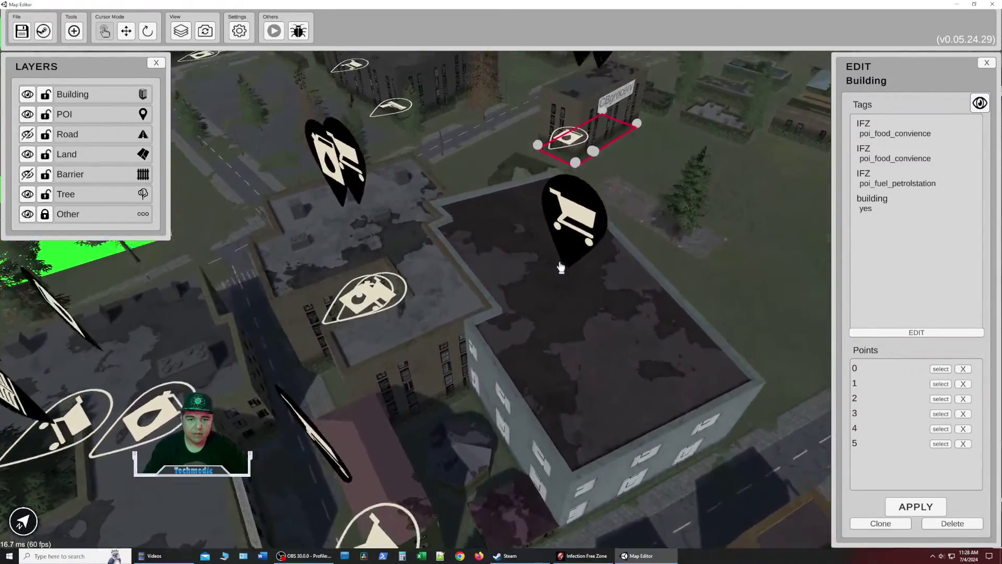
key(e)
key(s)
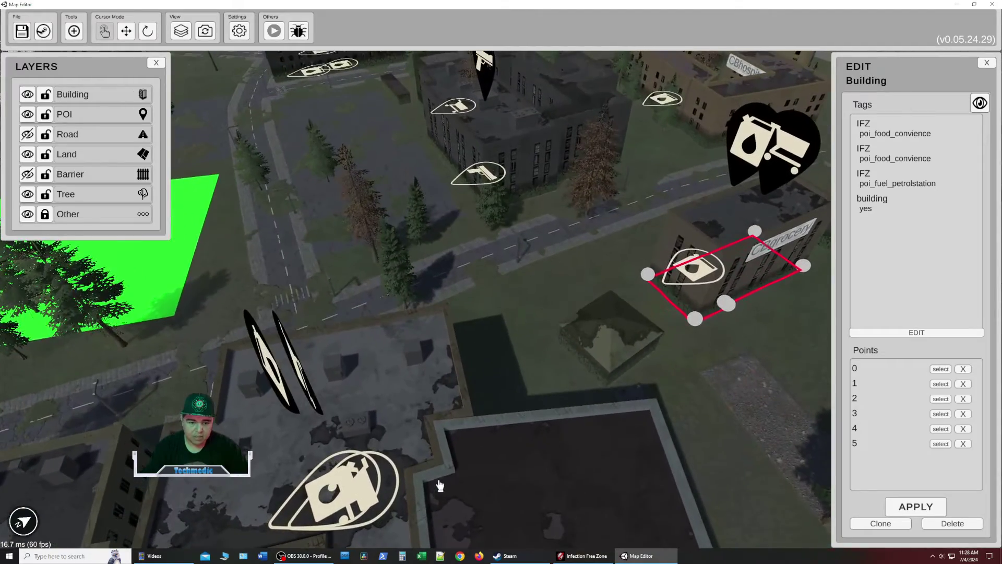
key(w)
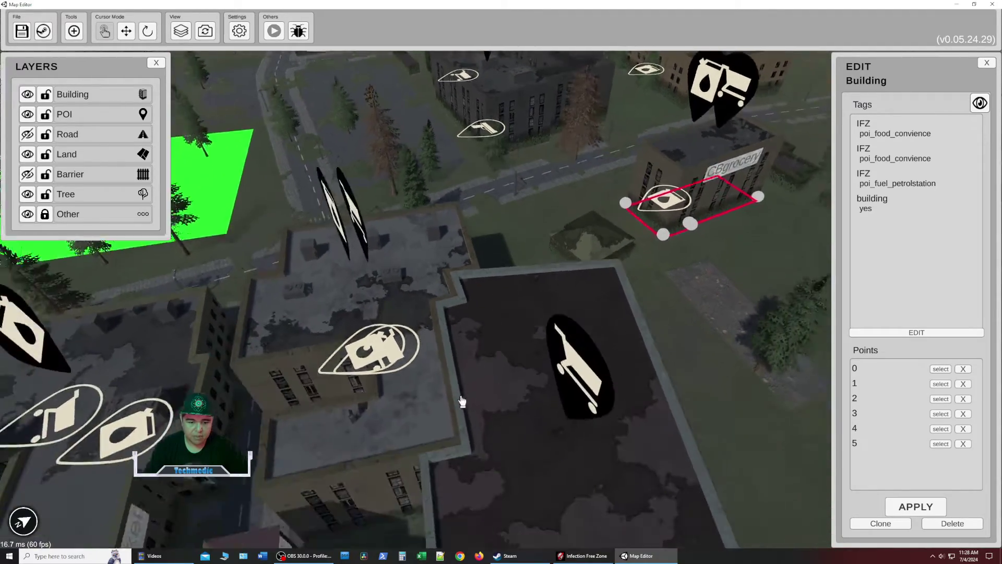
key(e)
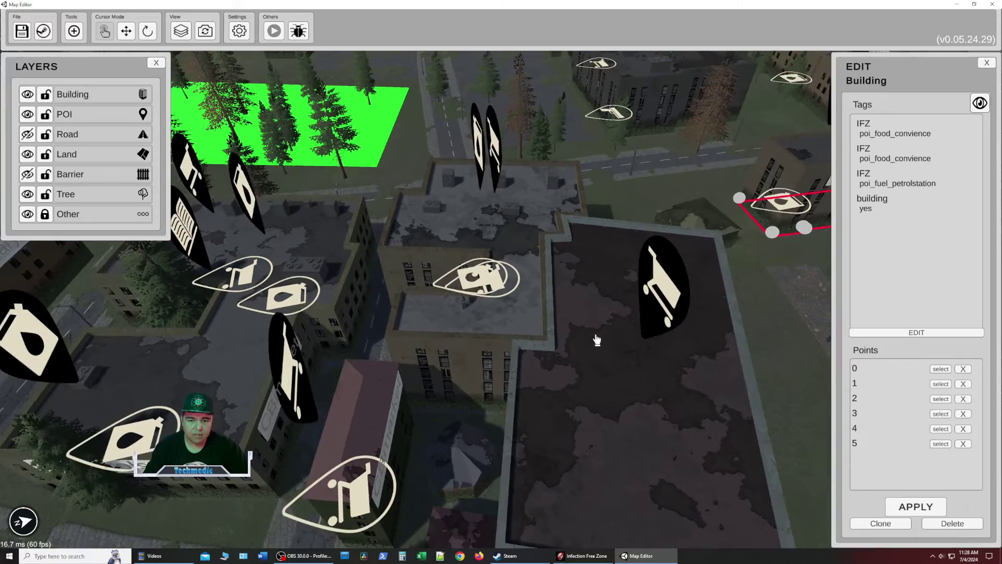
key(d)
key(s)
key(w)
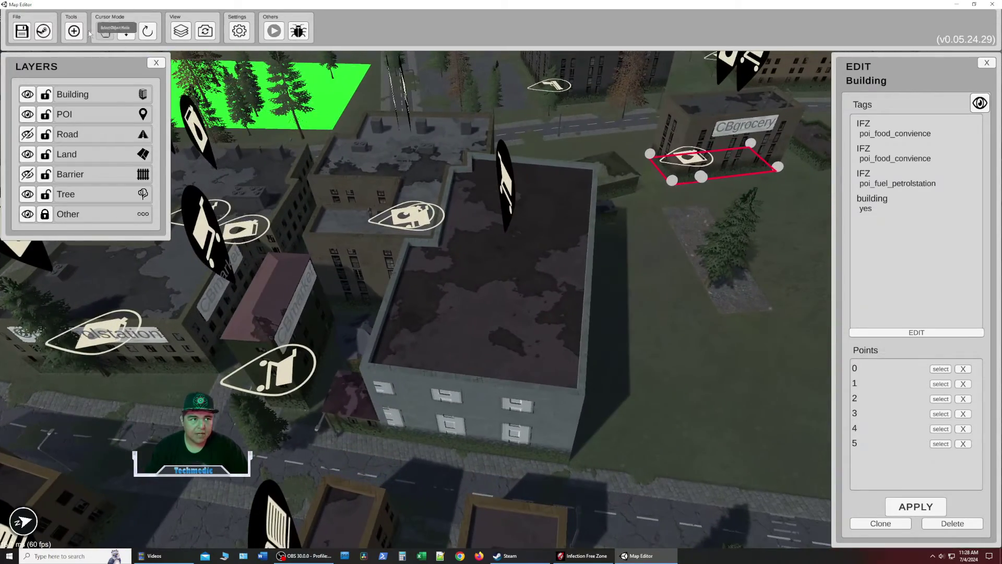
Start a new Point object of type Tree and place the first tree points in the open grass lot in front of CBgrocery
click(80, 33)
click(110, 85)
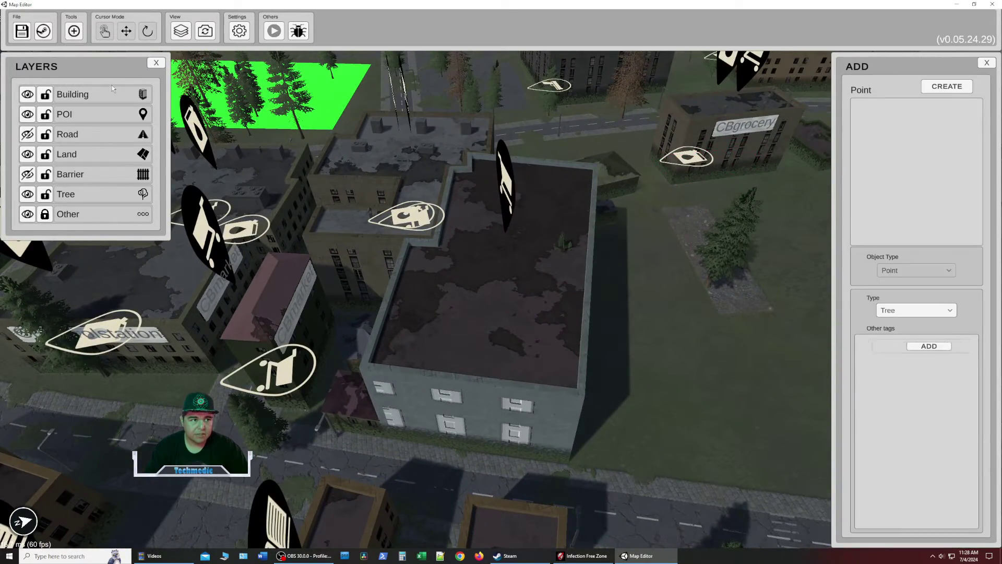
key(w)
key(d)
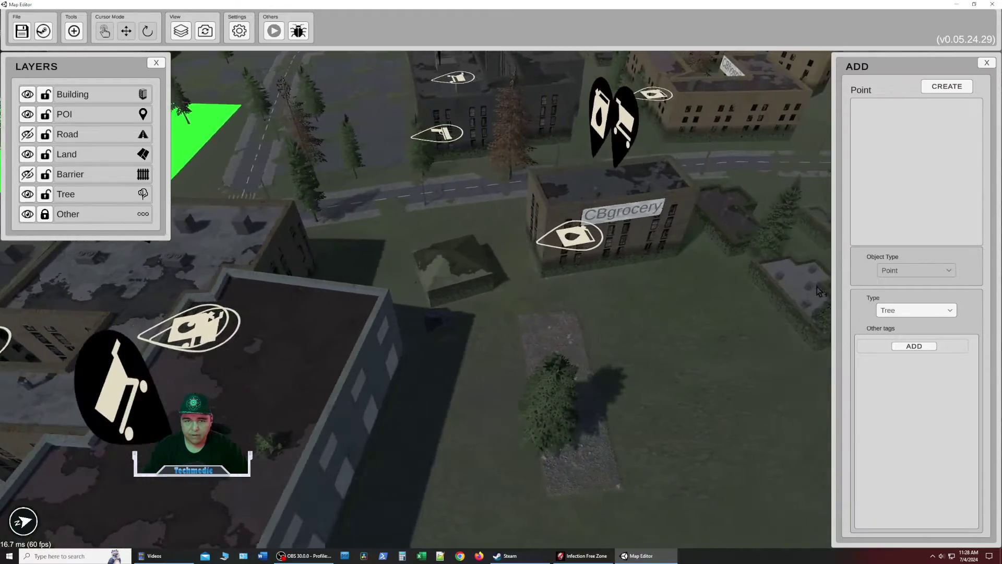
click(77, 31)
click(82, 81)
key(a)
key(s)
click(478, 196)
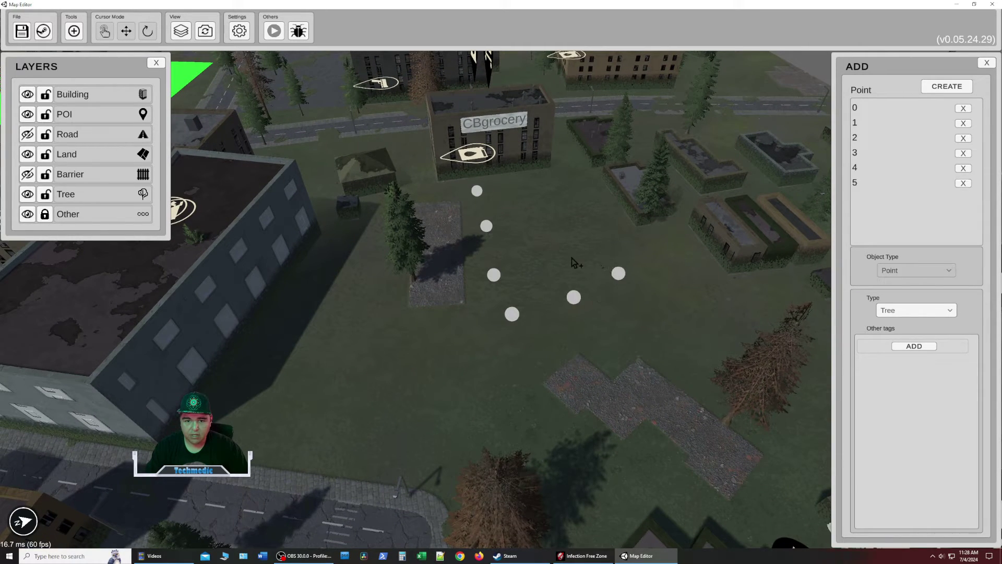
Scatter six more tree points among the existing ones across the middle of the grass lot
click(588, 212)
click(572, 190)
click(545, 214)
click(553, 254)
click(526, 256)
click(498, 269)
Survey the whole map tile and the placed tree points from close up and from far above
key(a)
key(w)
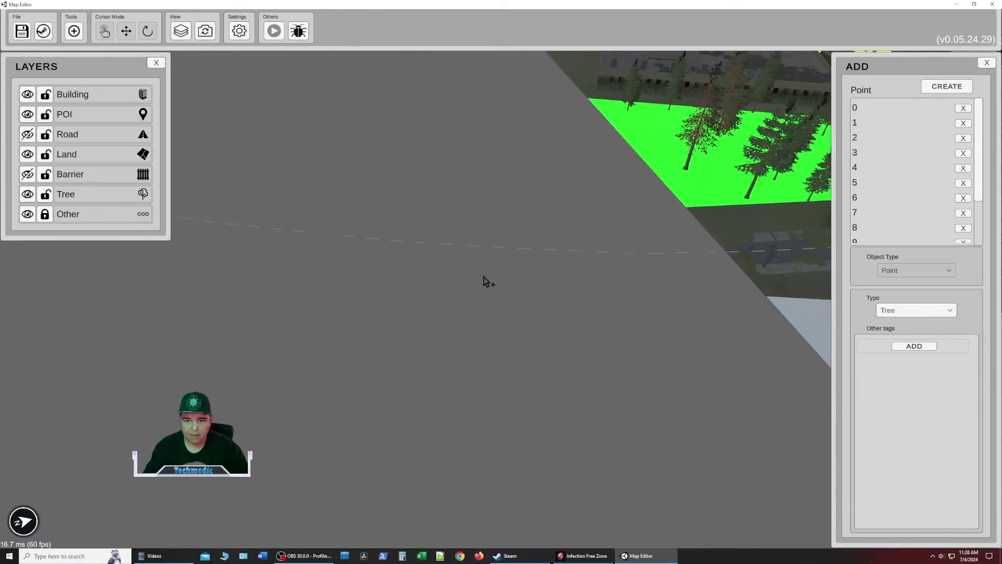
scroll(484, 276, down, 6)
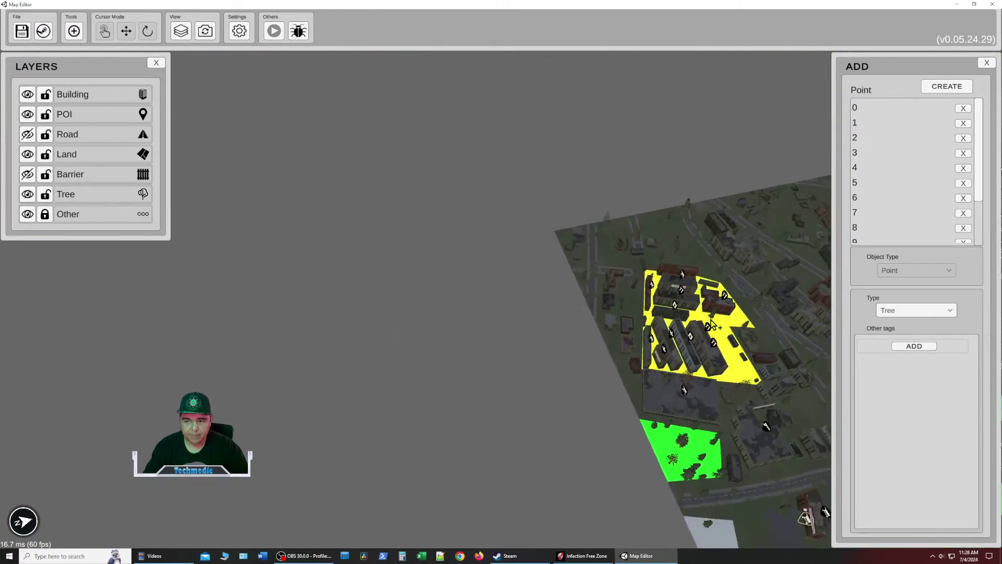
key(d)
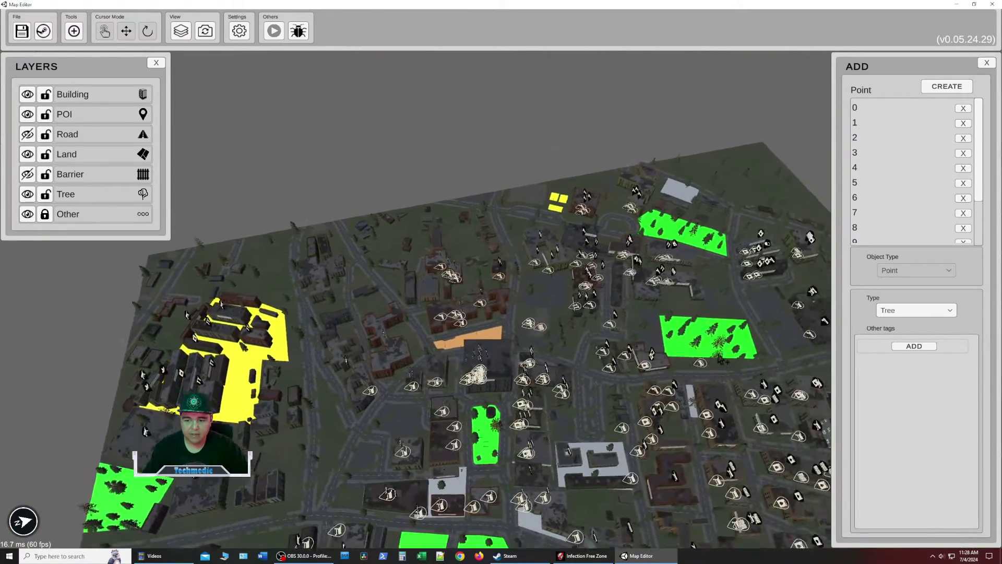
key(s)
scroll(483, 359, up, 2)
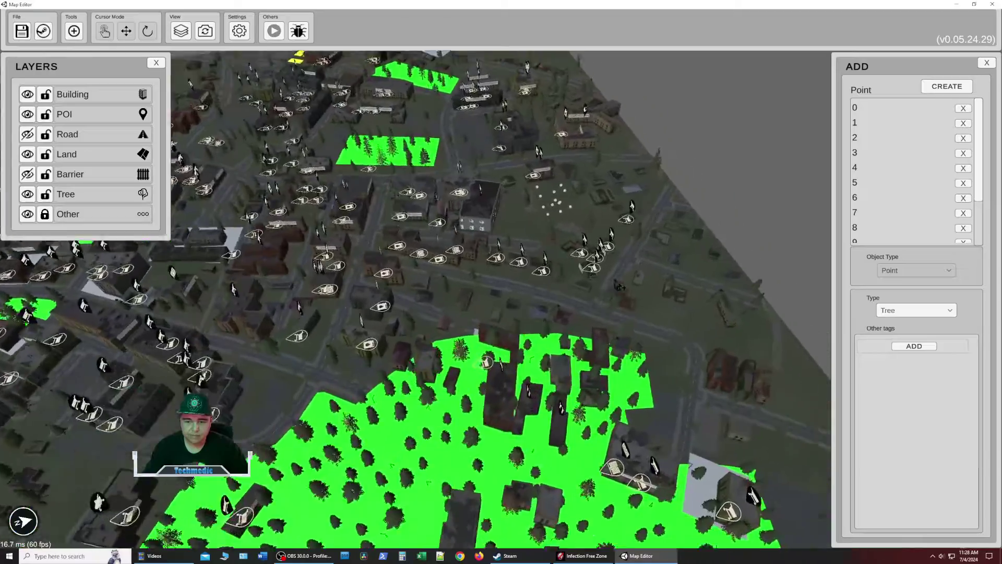
scroll(525, 269, up, 5)
scroll(525, 268, down, 4)
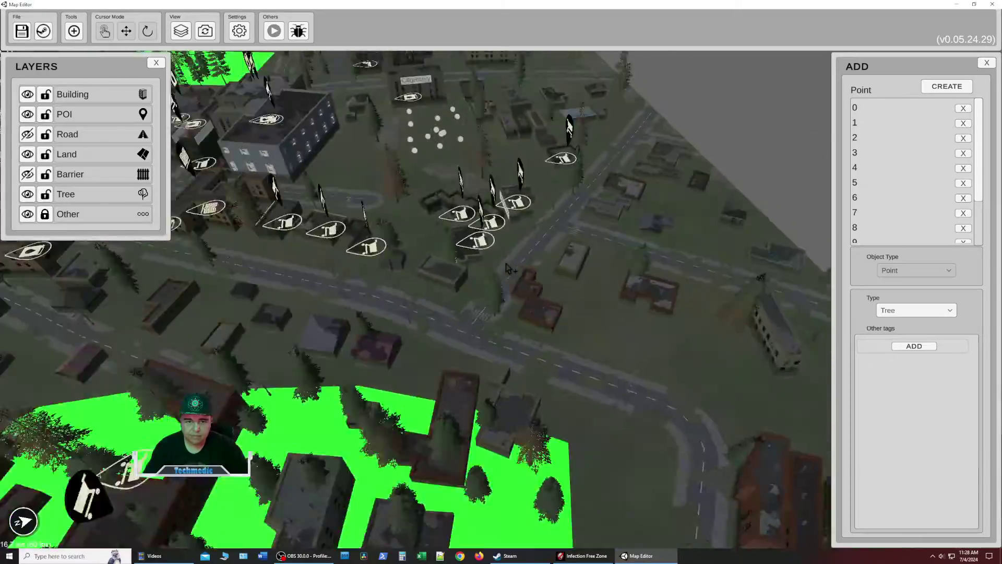
key(a)
key(w)
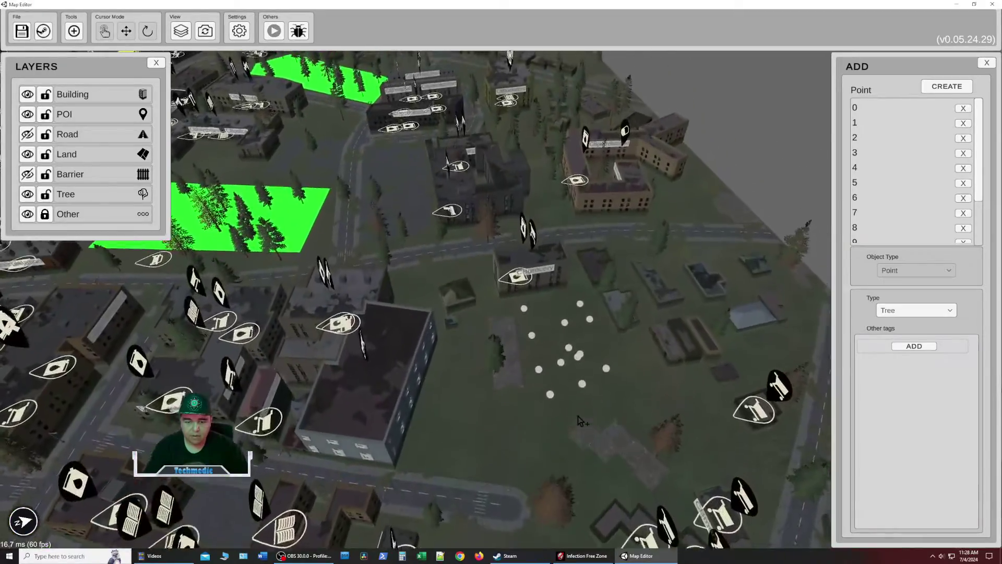
scroll(577, 417, up, 4)
key(d)
key(s)
key(a)
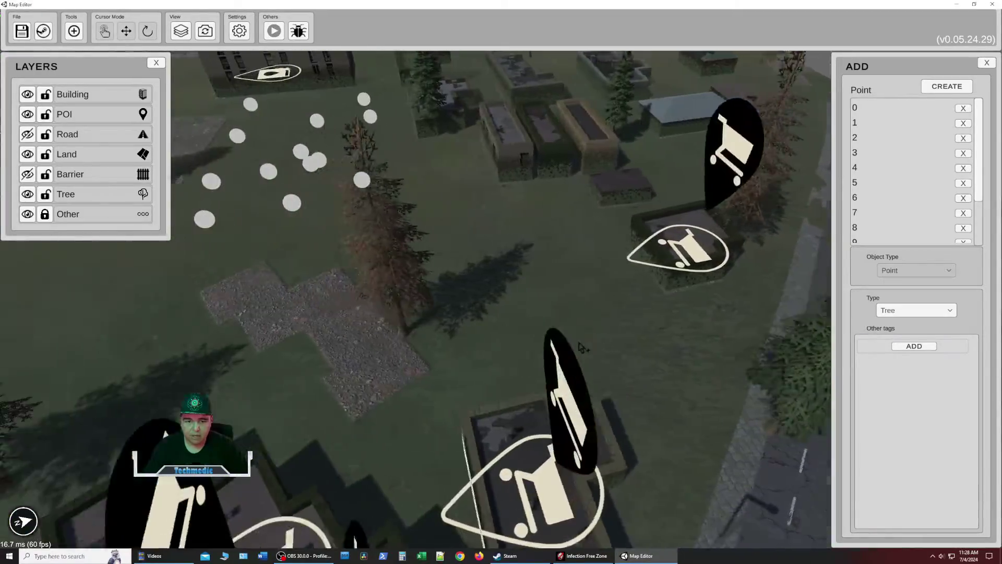
key(w)
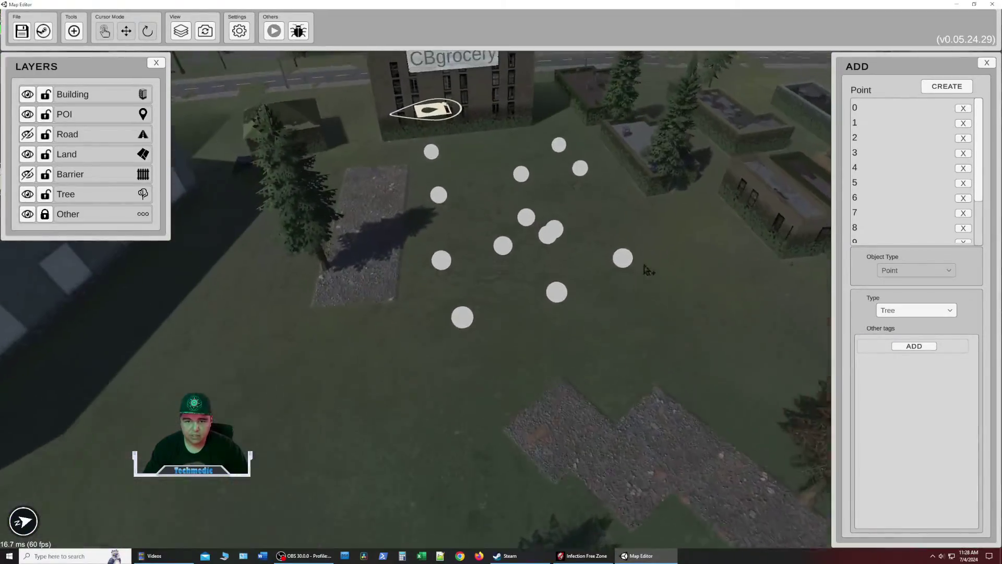
scroll(648, 269, down, 10)
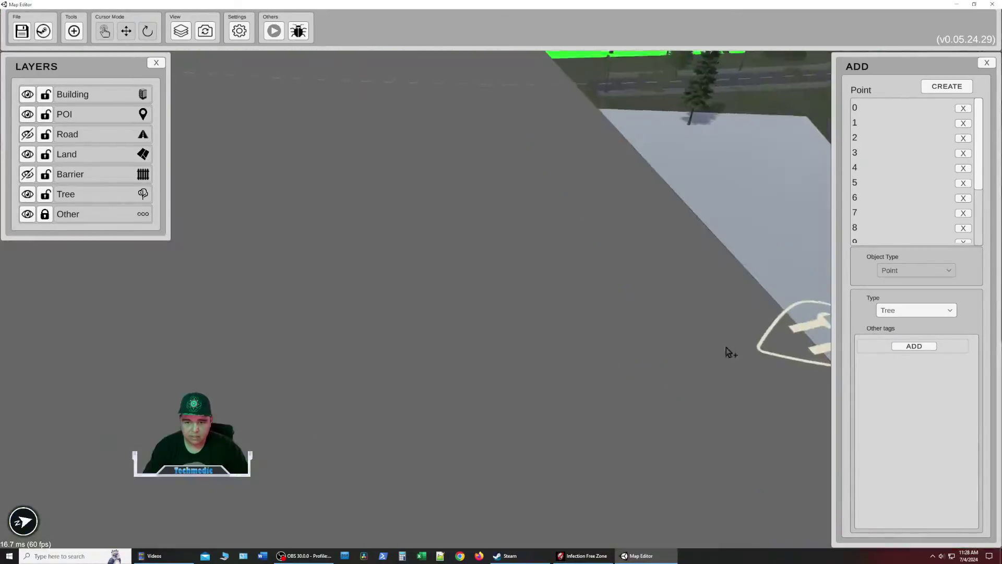
scroll(674, 331, down, 10)
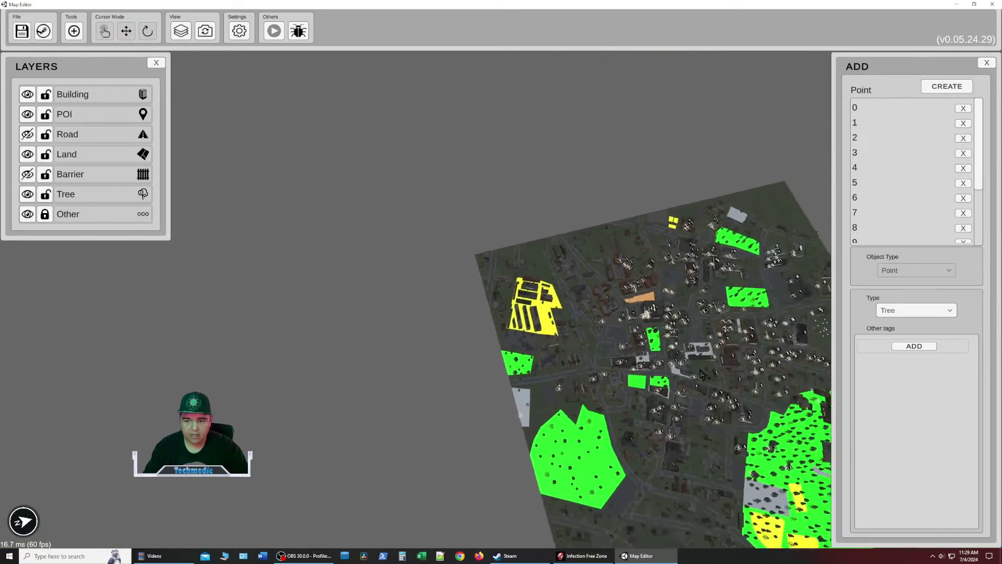
scroll(464, 260, up, 8)
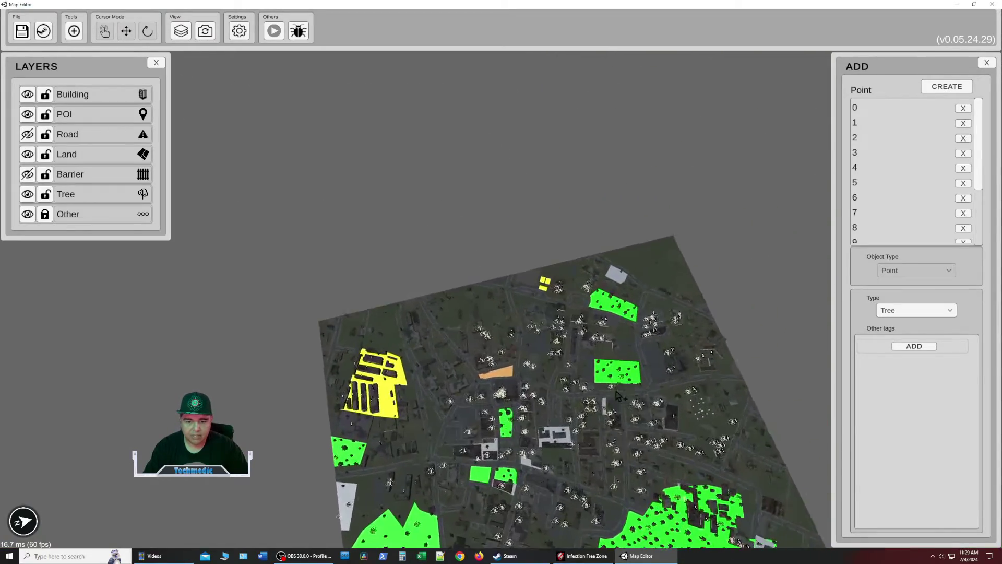
Create the trees at all the points placed in the grass lot in front of CBgrocery
scroll(612, 365, up, 5)
key(d)
key(s)
key(w)
key(a)
key(w)
key(d)
key(e)
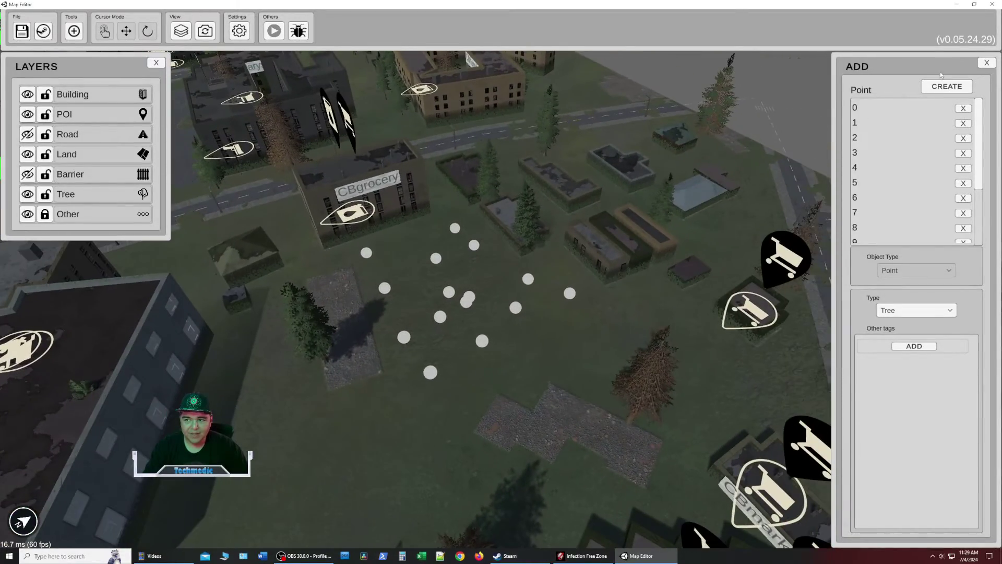
key(a)
click(947, 86)
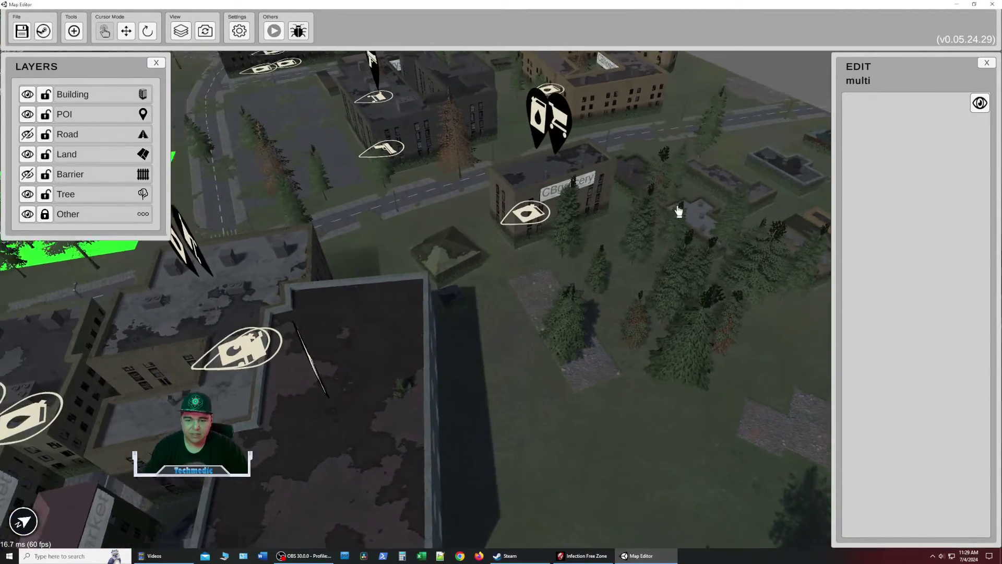
key(q)
Start another Point object and examine the new grocery building and its neighbouring blocks from several angles
click(76, 32)
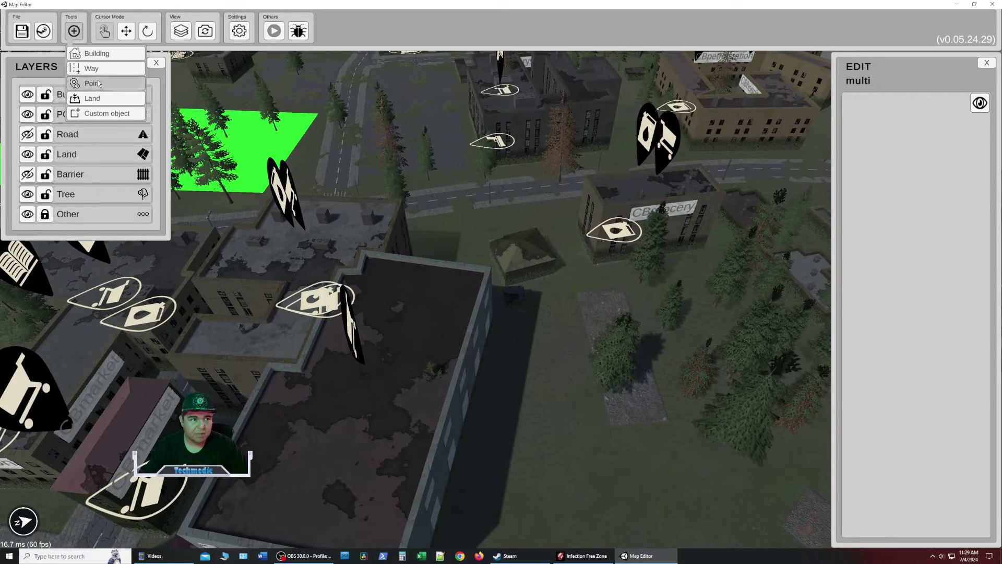
click(98, 83)
key(s)
key(e)
key(a)
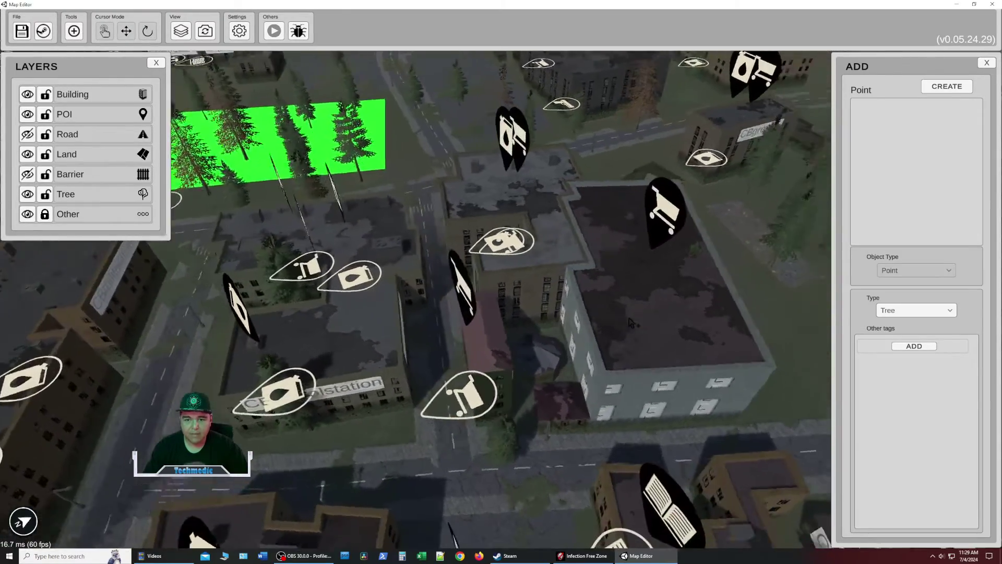
key(e)
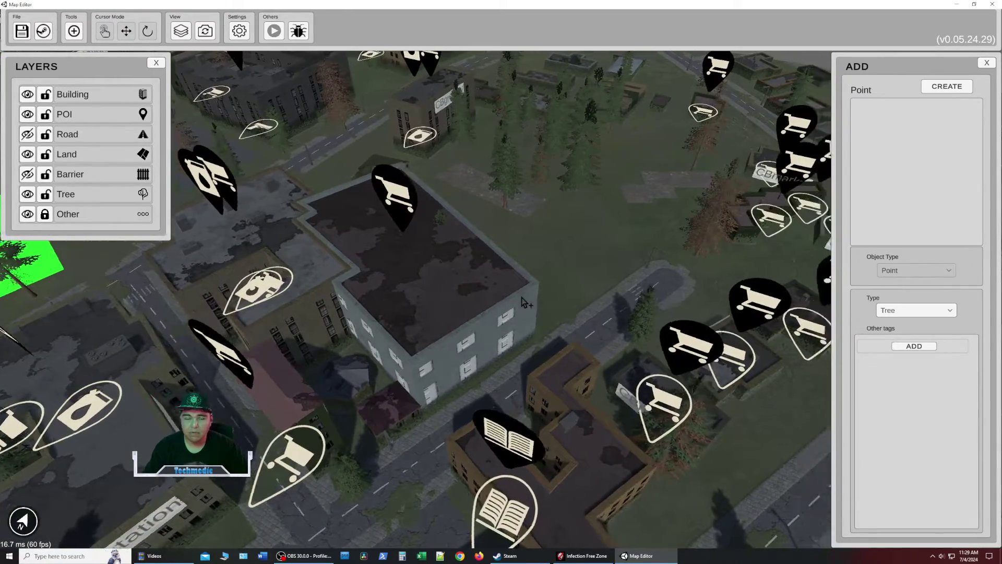
key(a)
key(w)
key(d)
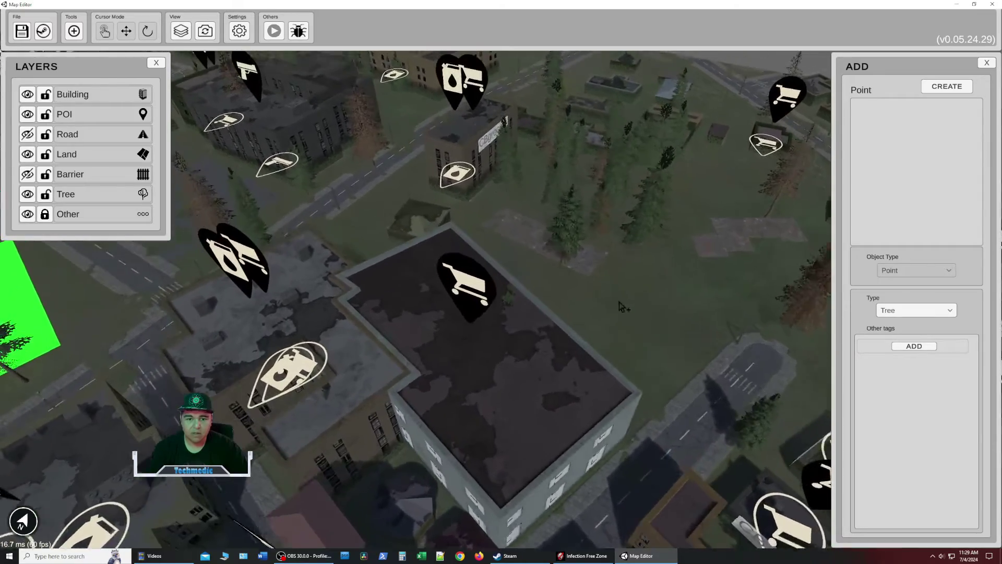
key(q)
key(s)
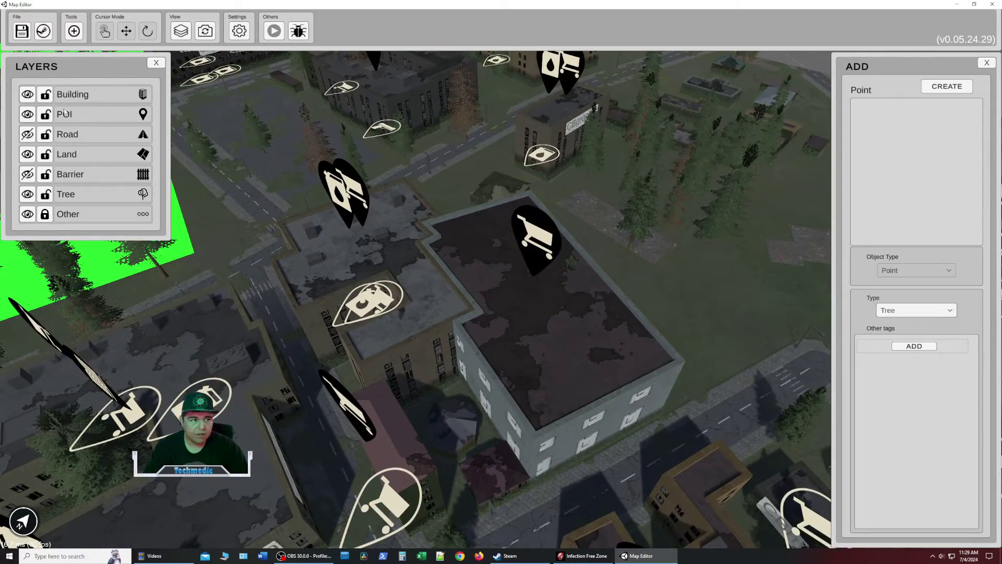
Create a Poi Data point set to Hospital on the new grocery building's roof, near its street-side corner
click(71, 37)
click(103, 84)
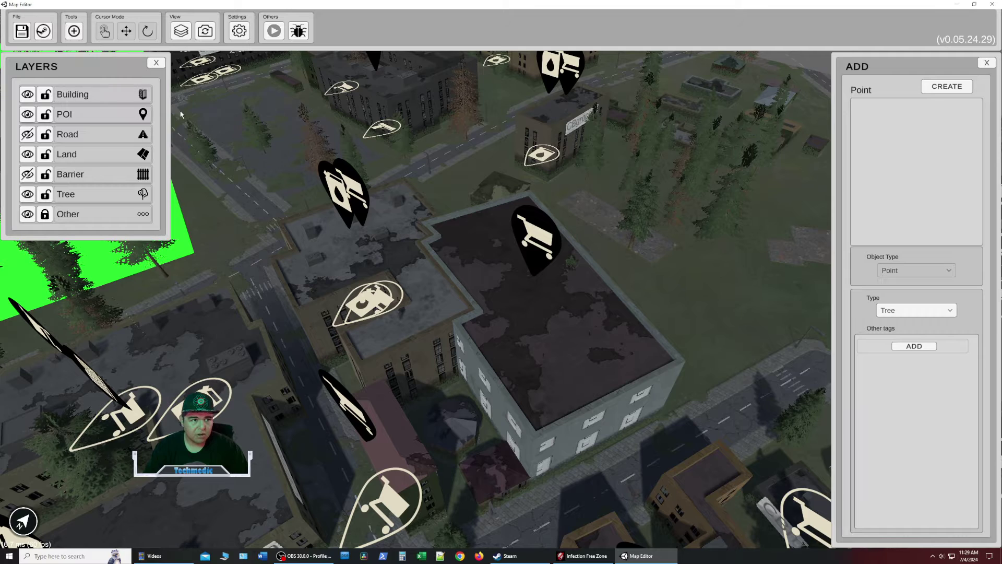
click(894, 311)
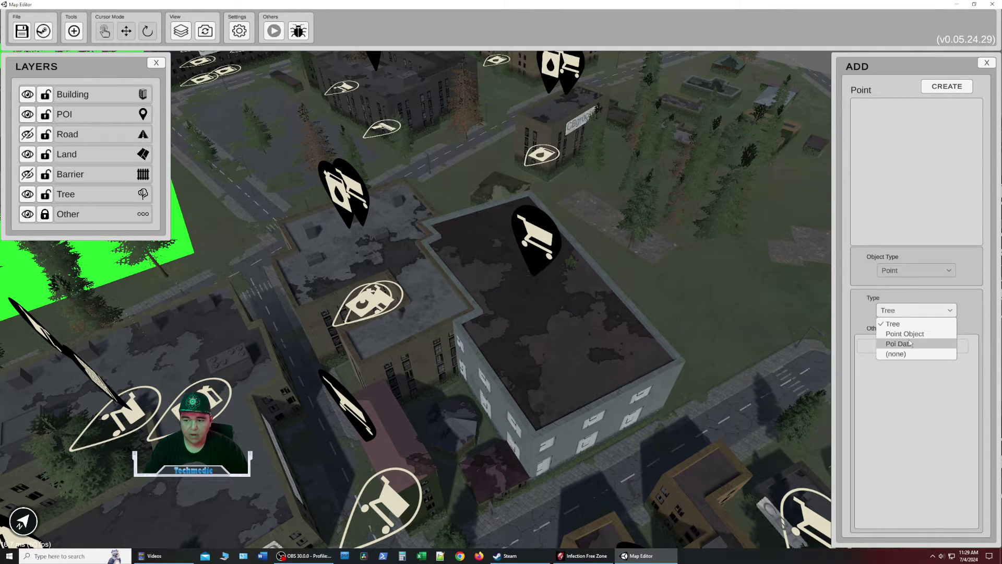
click(909, 343)
click(924, 341)
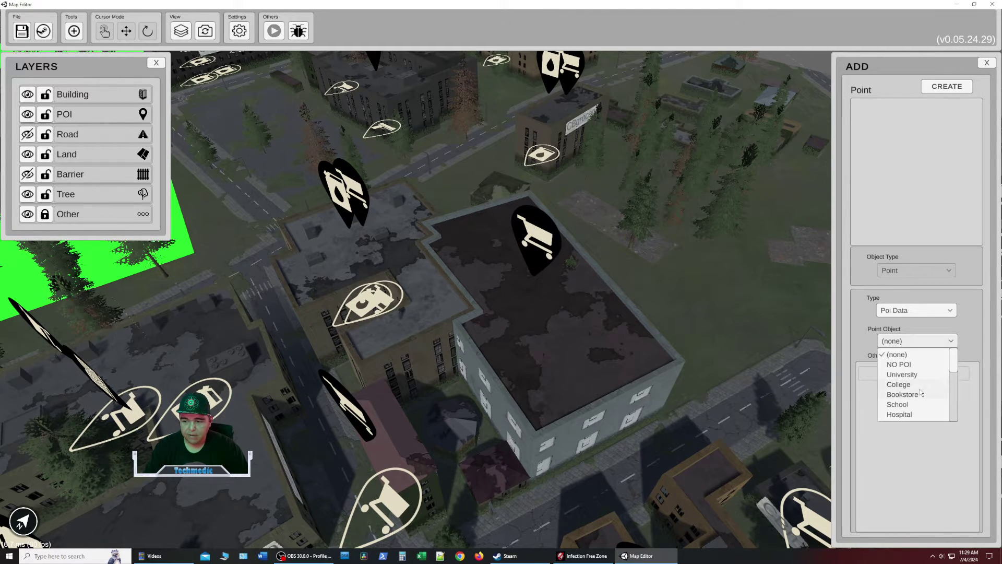
scroll(926, 399, down, 1)
click(926, 414)
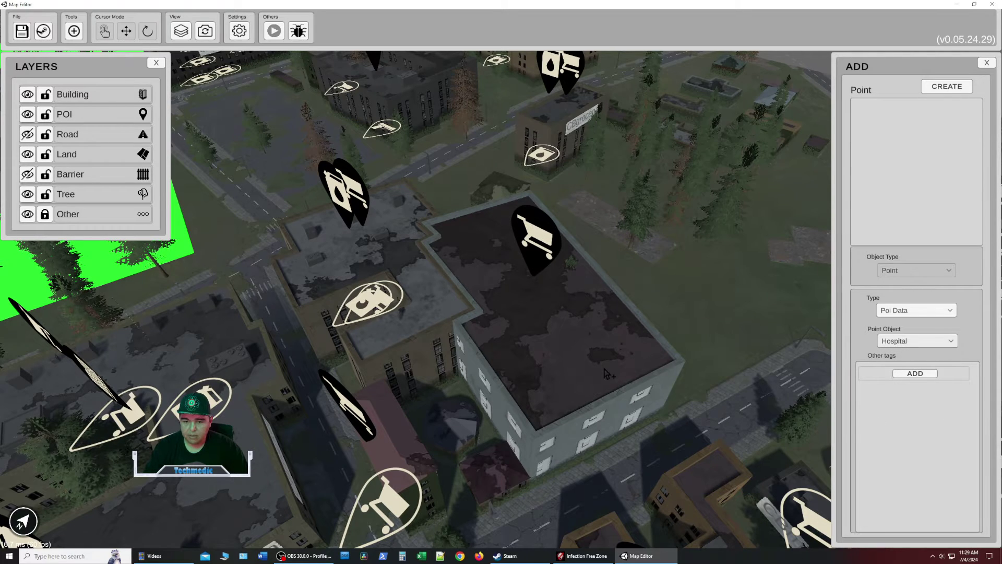
click(543, 387)
click(954, 89)
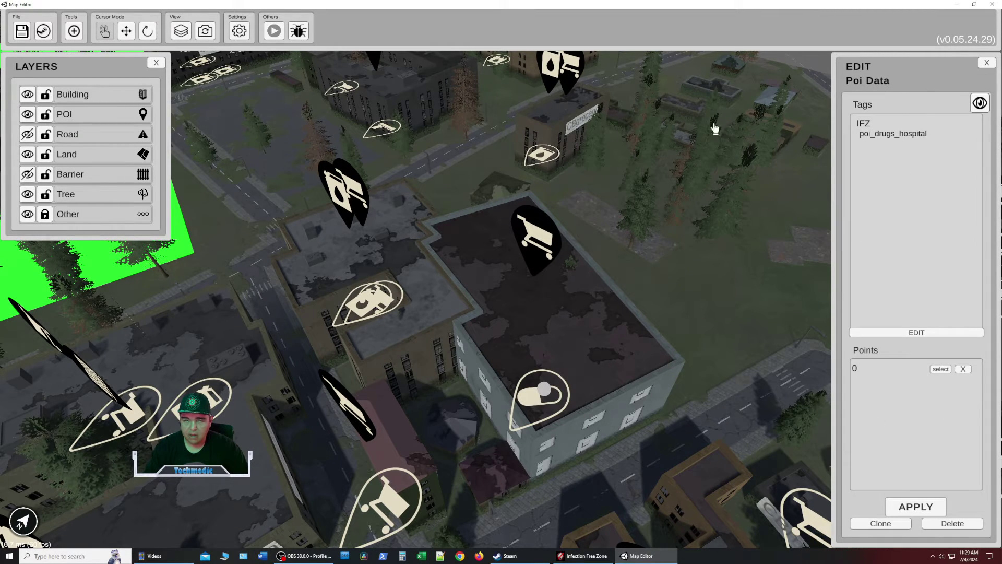
Create a Poi Data point set to Gun Shootingrange beside the hospital point on the new grocery building's roof
click(76, 32)
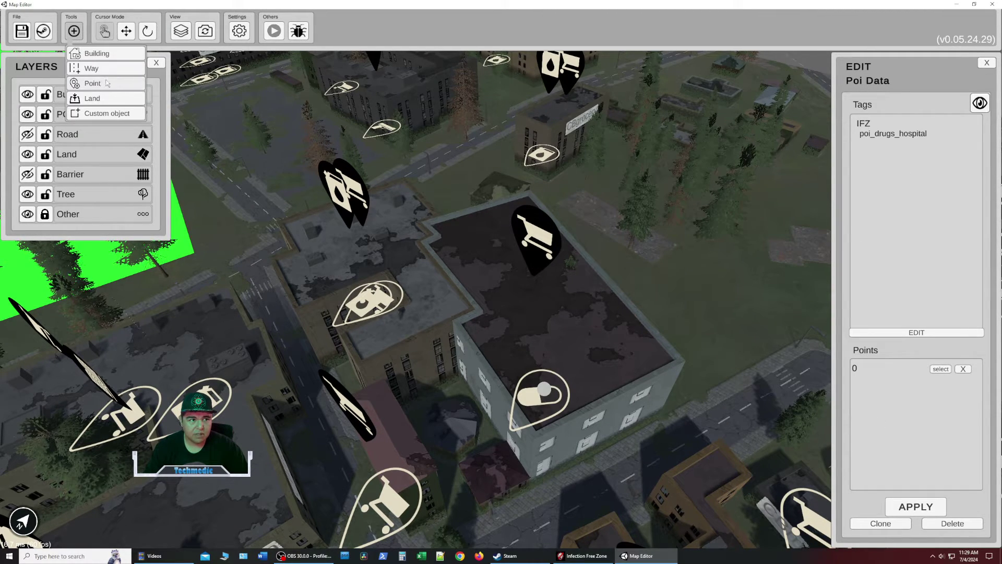
click(105, 83)
click(927, 344)
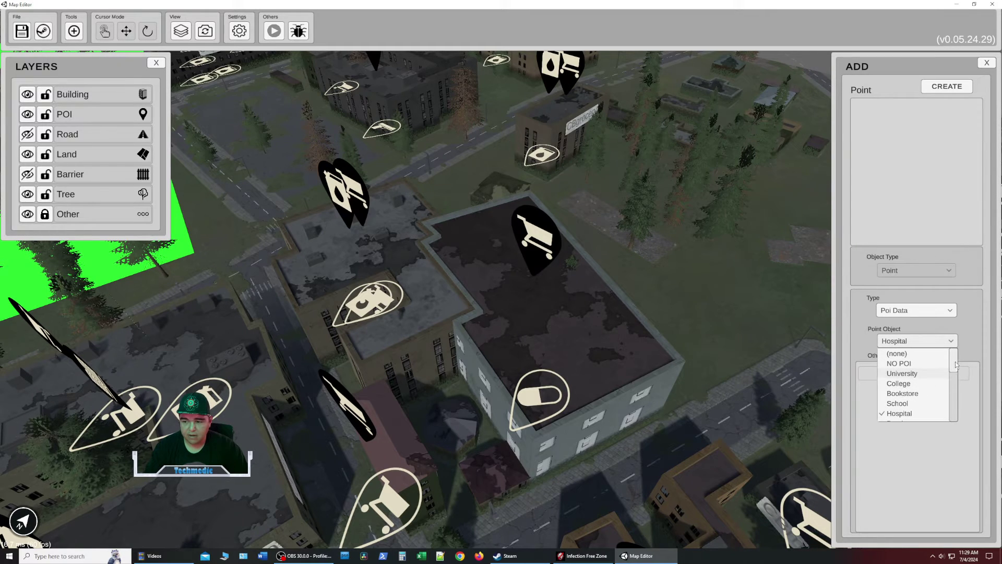
drag(956, 365, 957, 389)
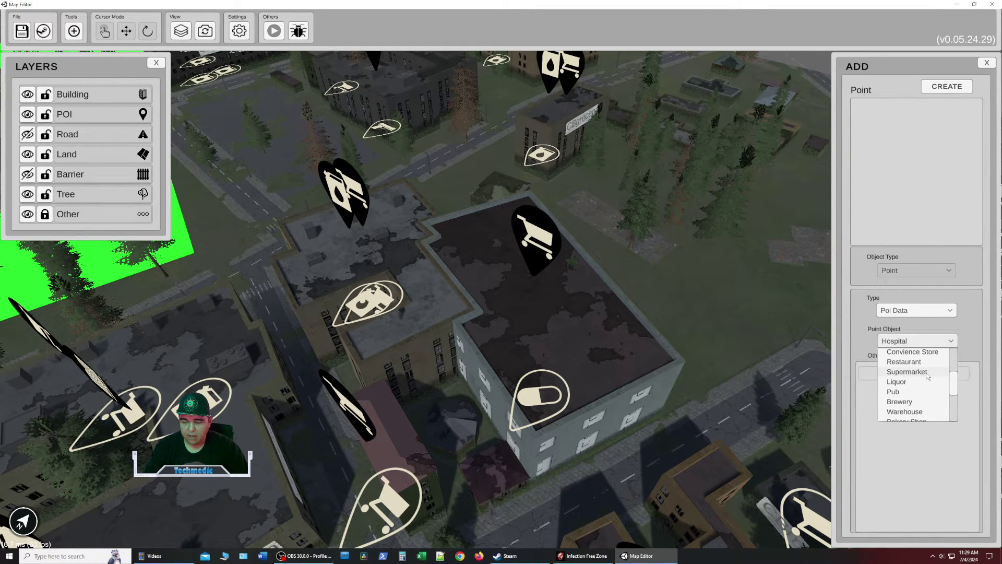
scroll(958, 394, down, 8)
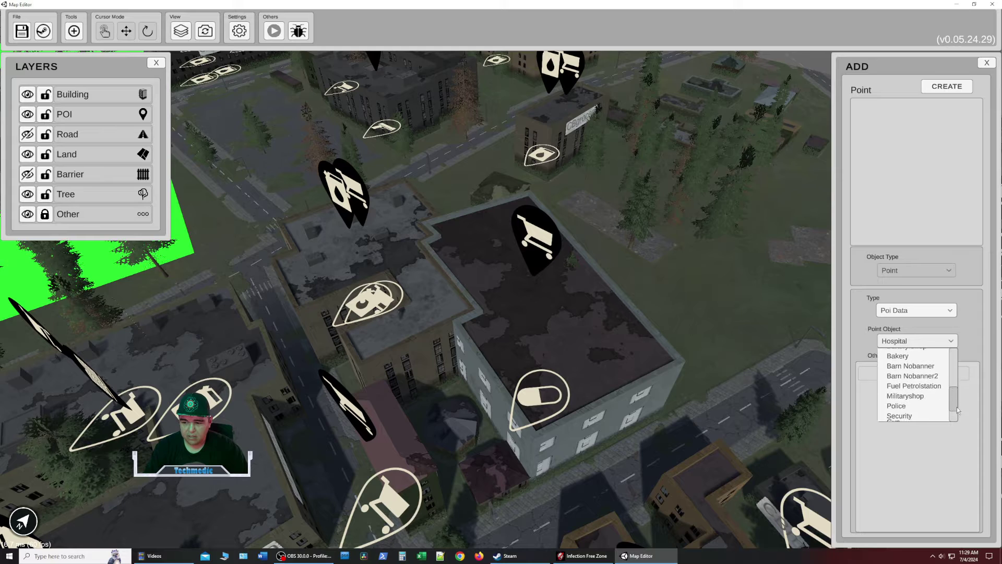
click(904, 385)
click(535, 342)
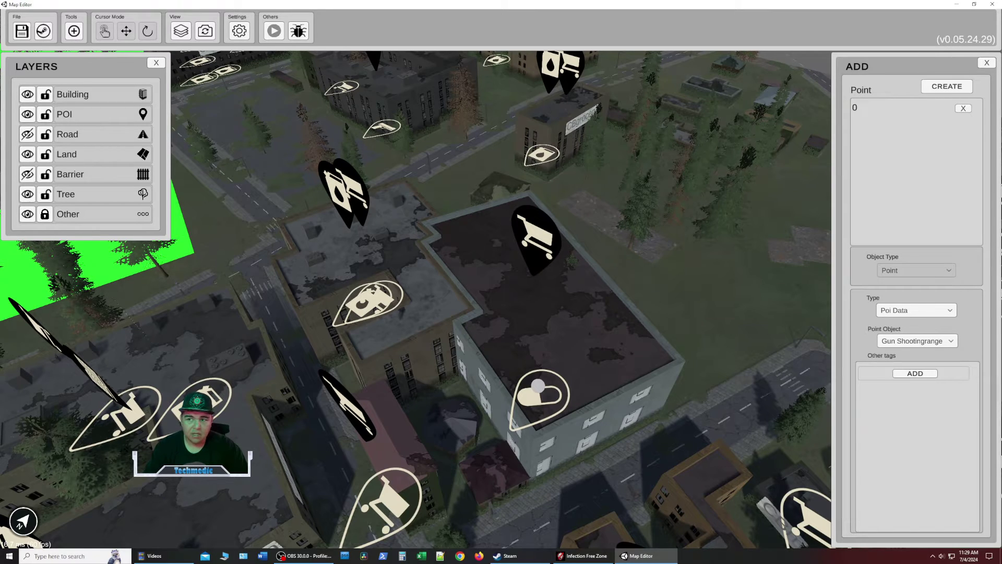
click(940, 88)
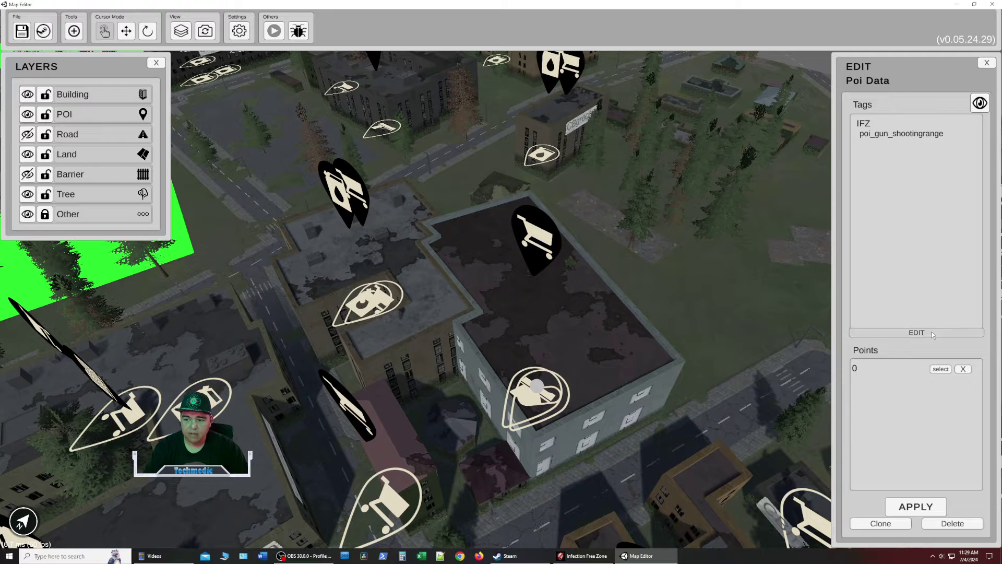
Create a Poi Data point set to Fuel Petrolstation next to the hospital and shooting range points on the same roof
click(72, 35)
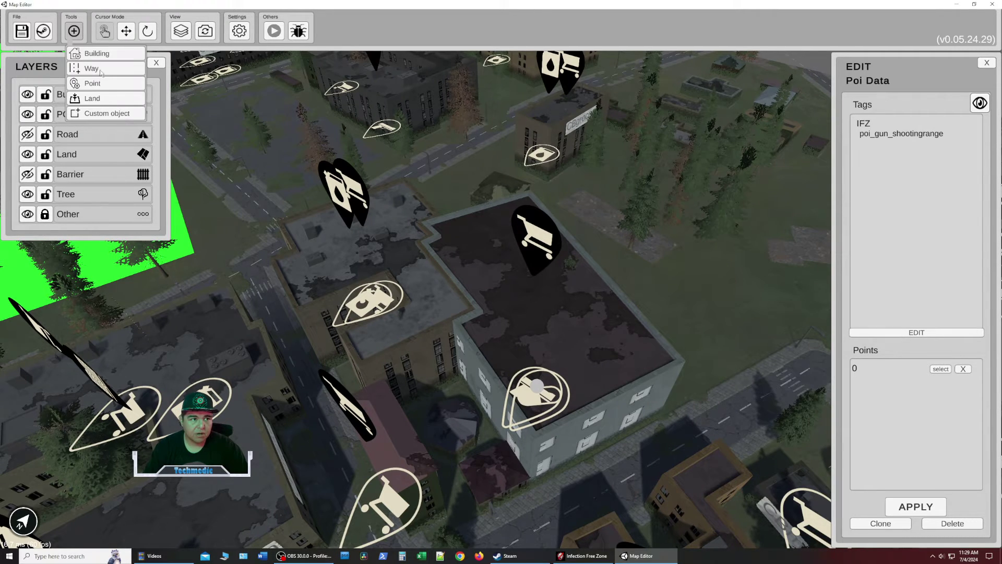
click(110, 91)
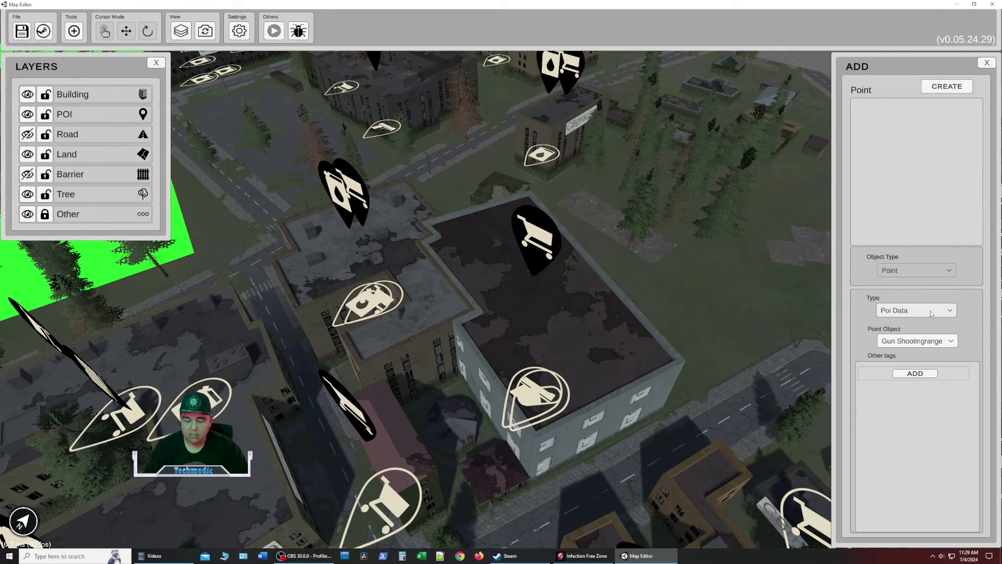
click(918, 341)
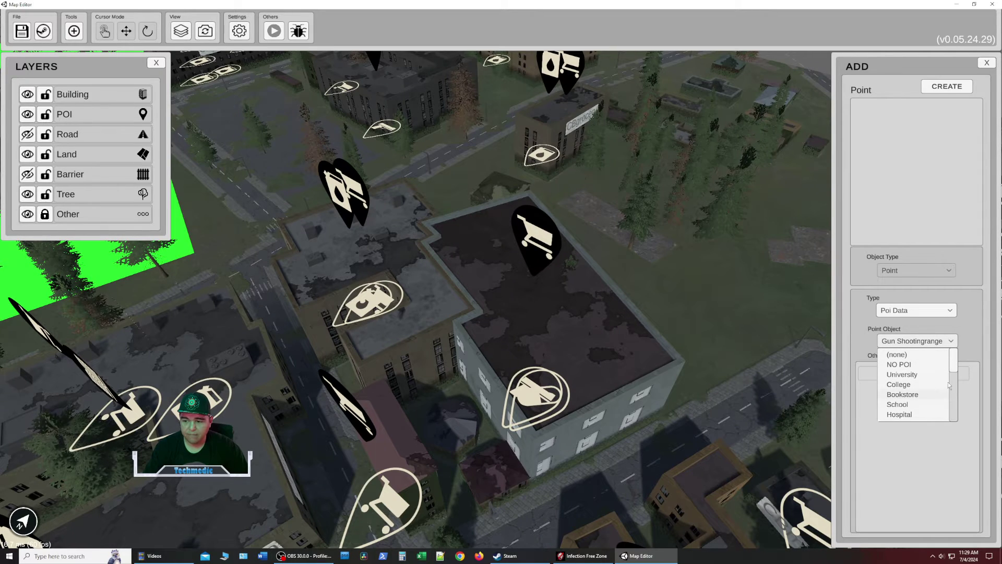
scroll(950, 384, down, 5)
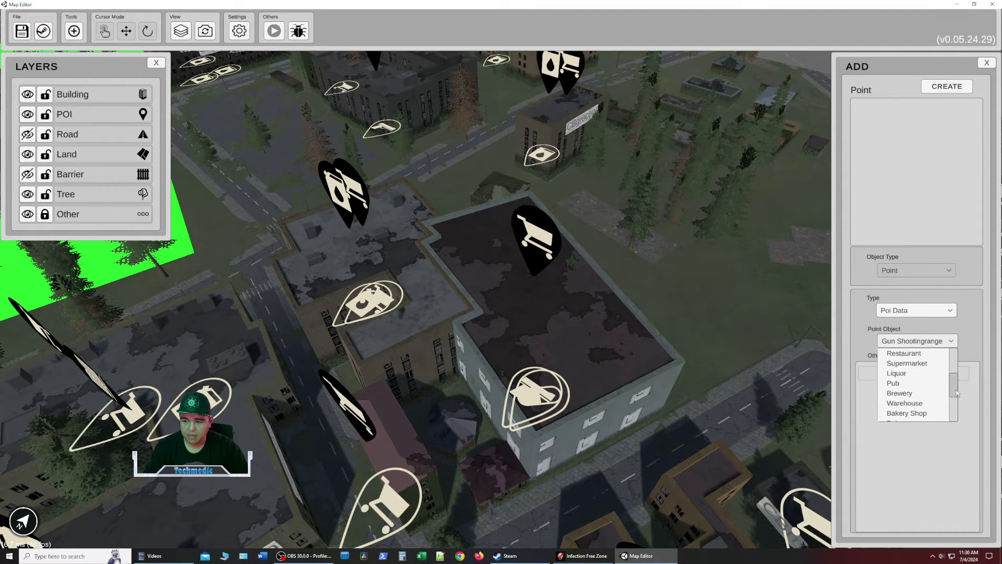
drag(956, 387, 960, 418)
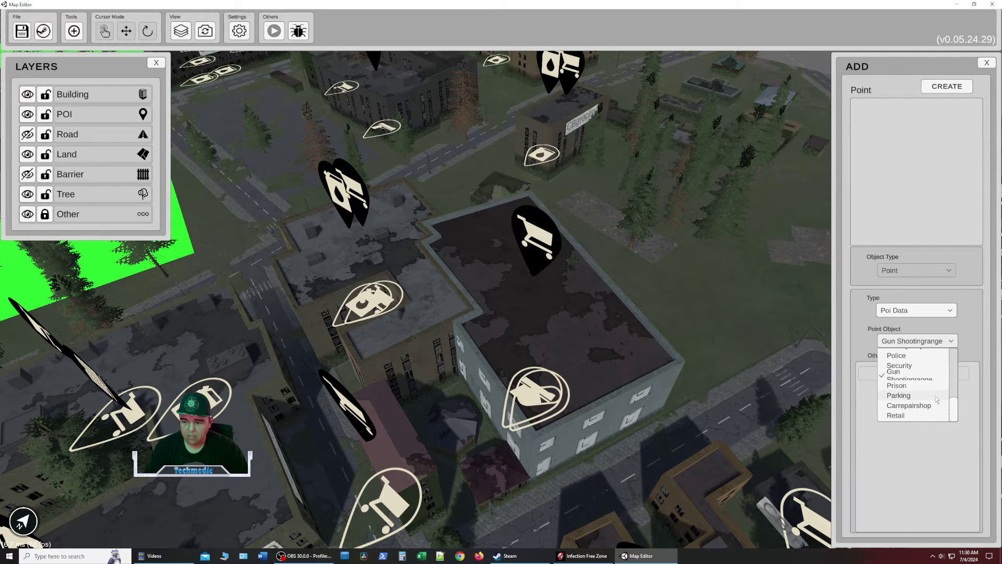
drag(956, 406, 956, 399)
scroll(956, 401, up, 1)
click(914, 384)
click(535, 375)
click(938, 85)
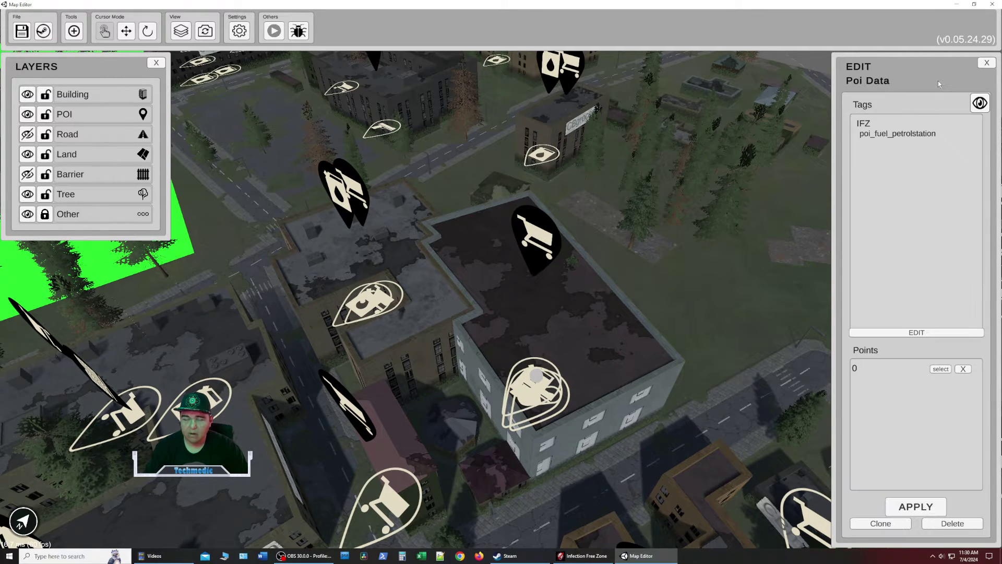
Examine the new building's clustered POI points from several angles and survey the neighbouring blocks towards the CBmarket building
key(a)
key(d)
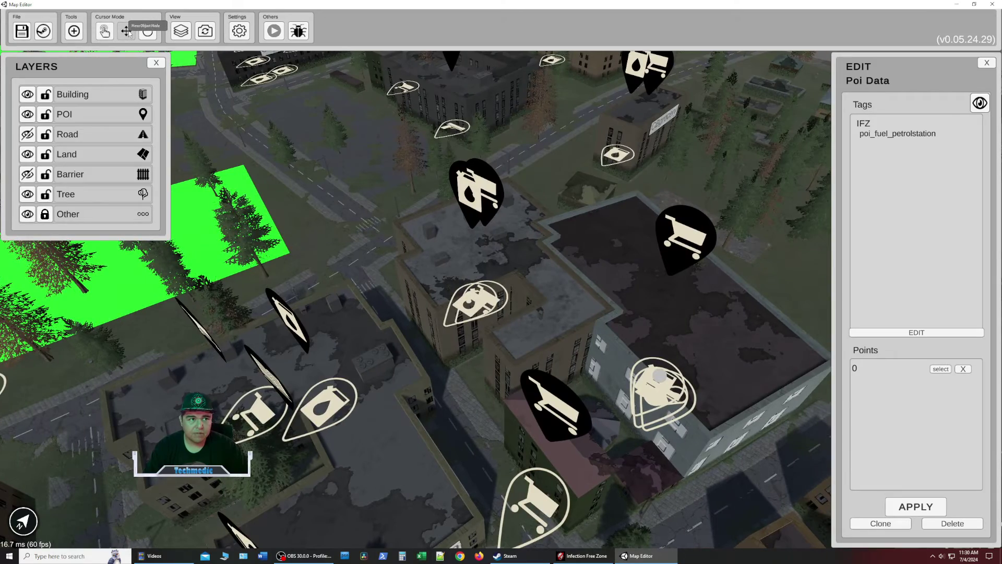
key(d)
key(a)
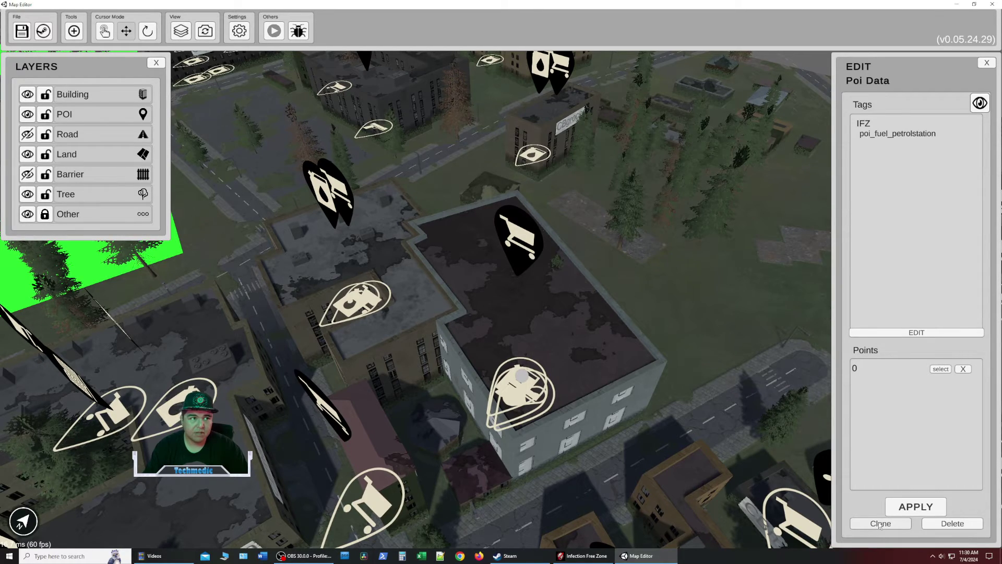
middle_drag(715, 398, 590, 329)
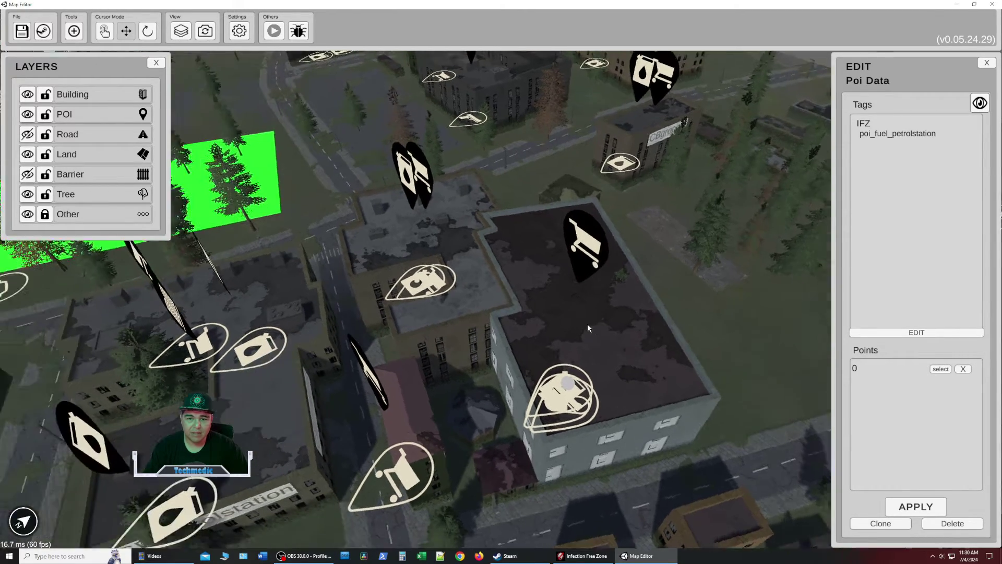
key(d)
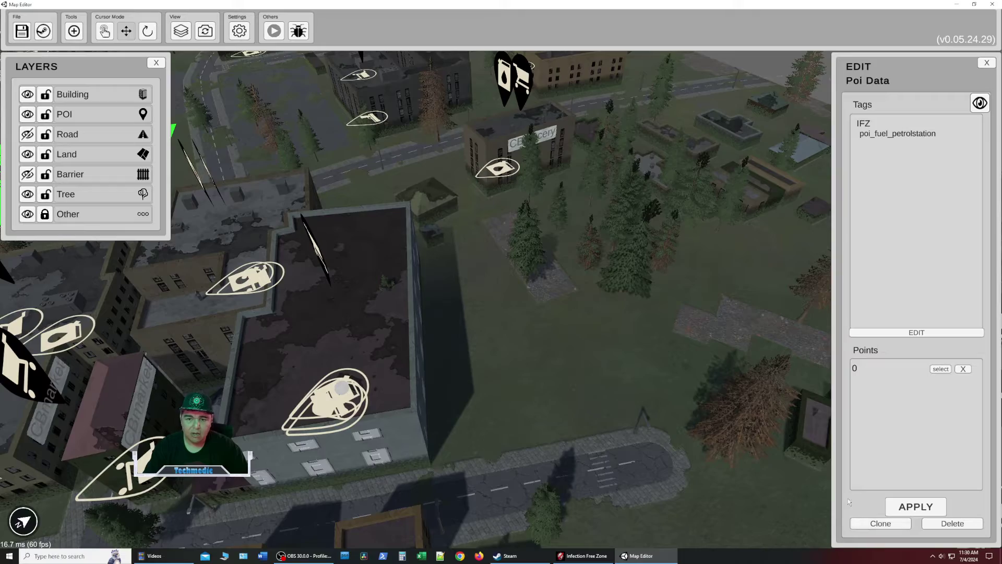
key(w)
key(a)
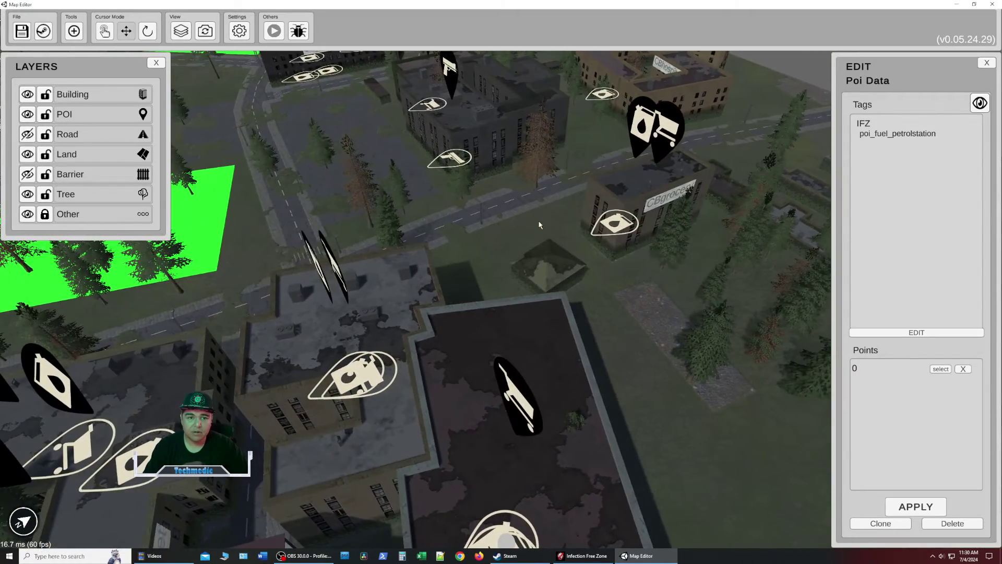
key(s)
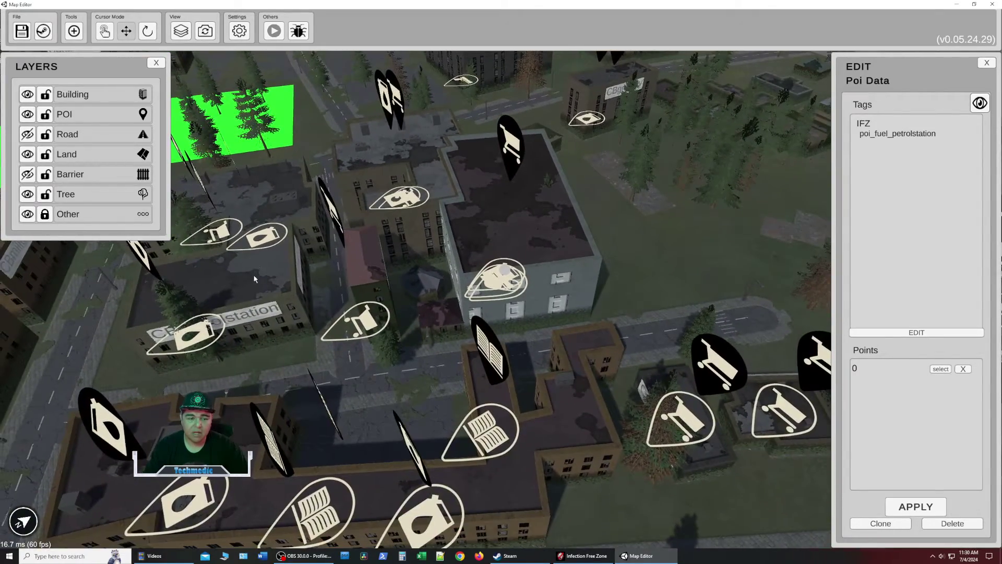
key(a)
scroll(324, 293, down, 2)
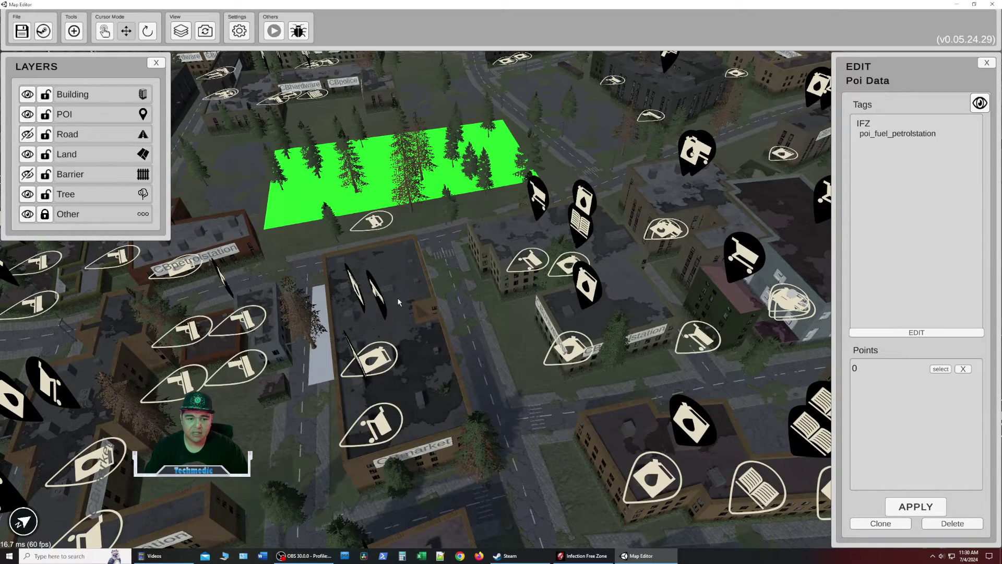
Select the long CBmarket building and read through its full tag list, including the POI, name and office tags
click(398, 301)
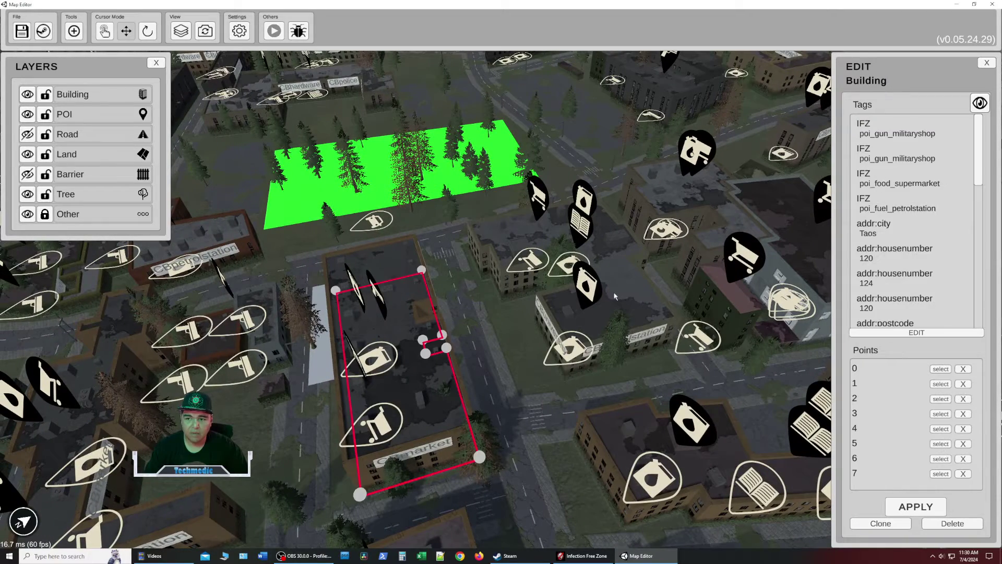
drag(984, 169, 981, 281)
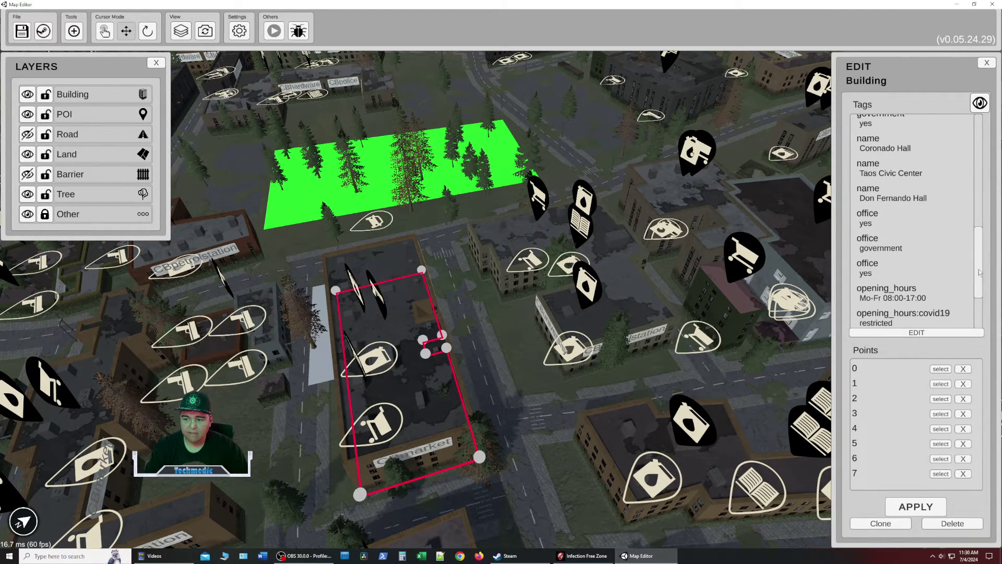
scroll(873, 276, down, 4)
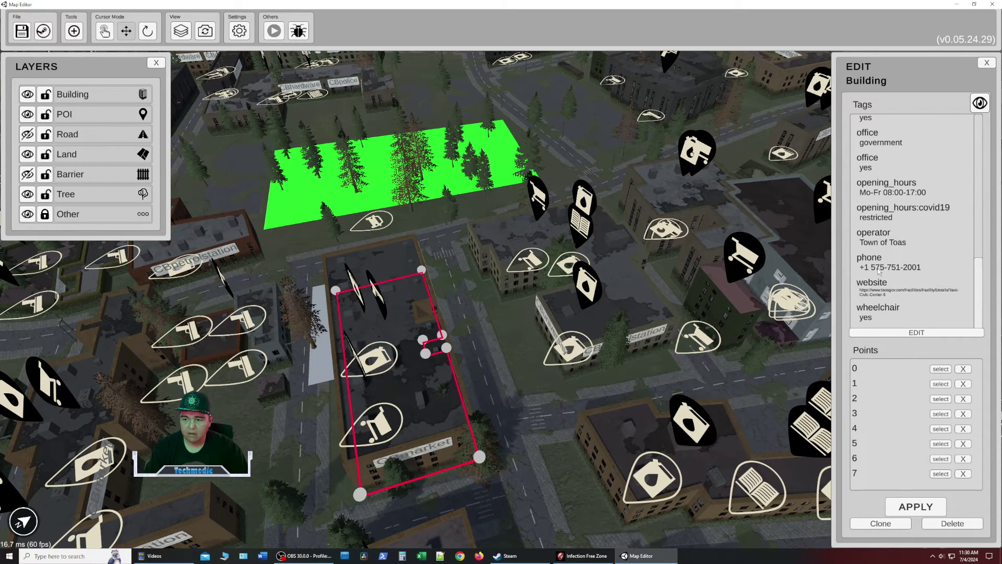
scroll(984, 282, up, 3)
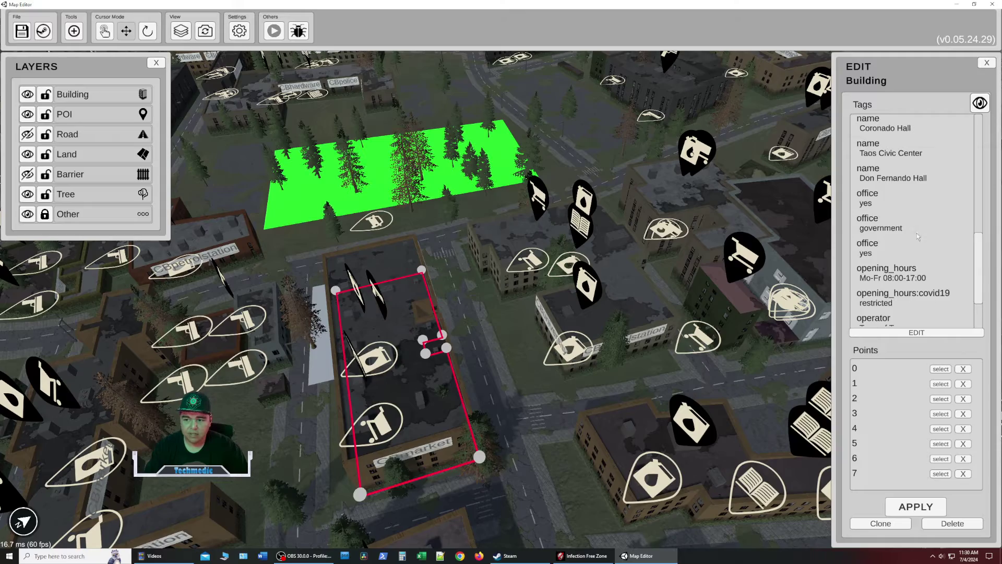
Compare the selected CBmarket building with the new grocery building and look over the blocks beyond them
key(d)
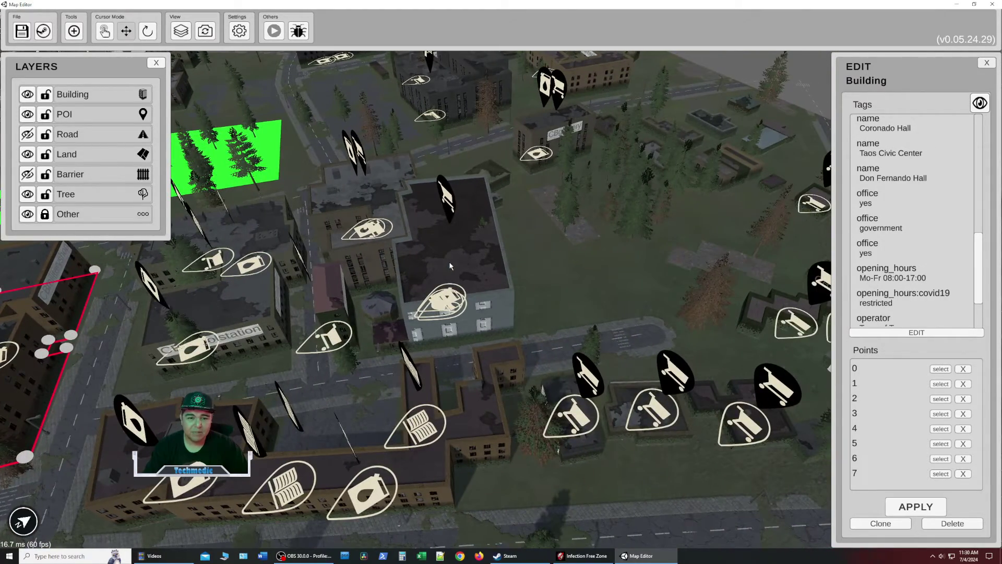
key(a)
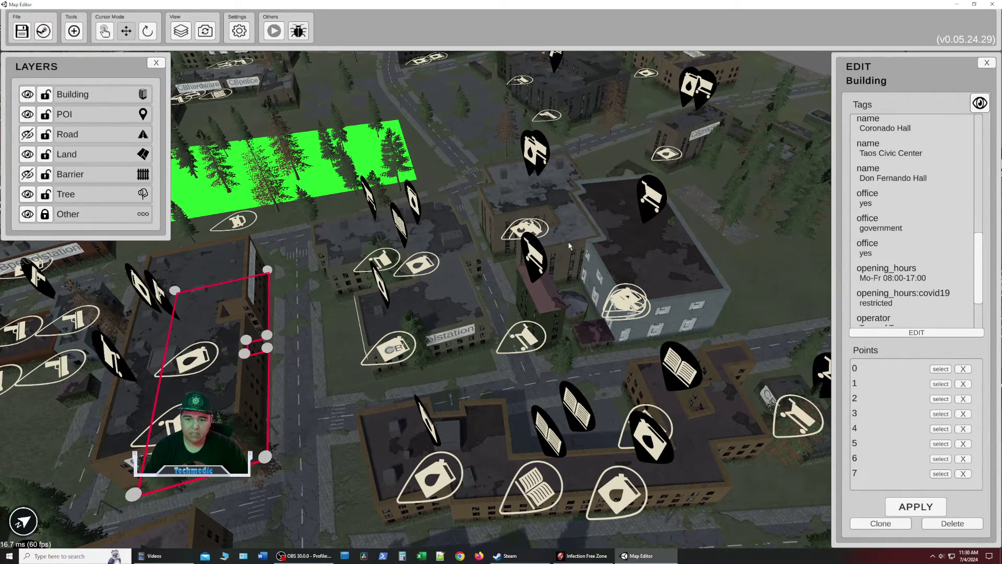
key(d)
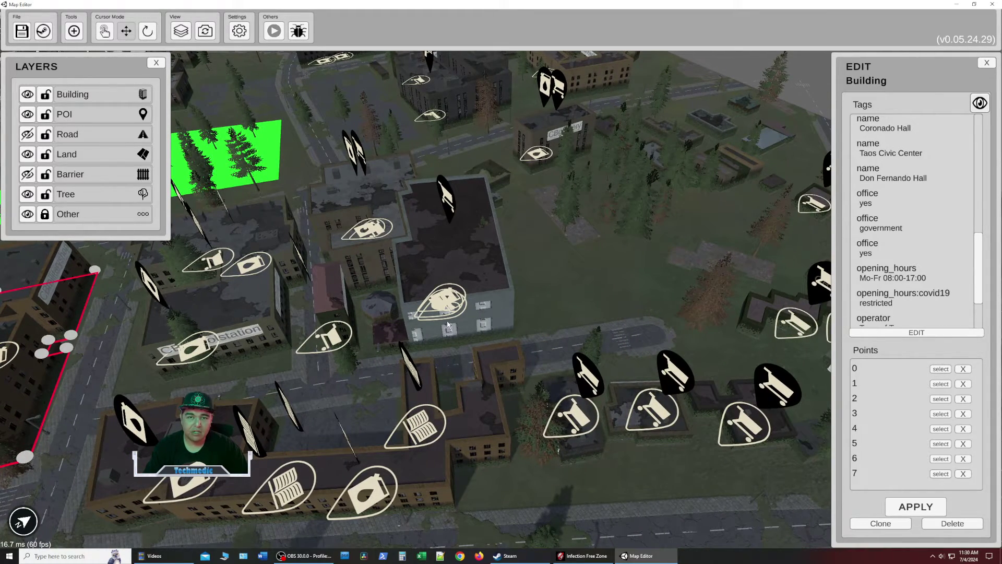
key(a)
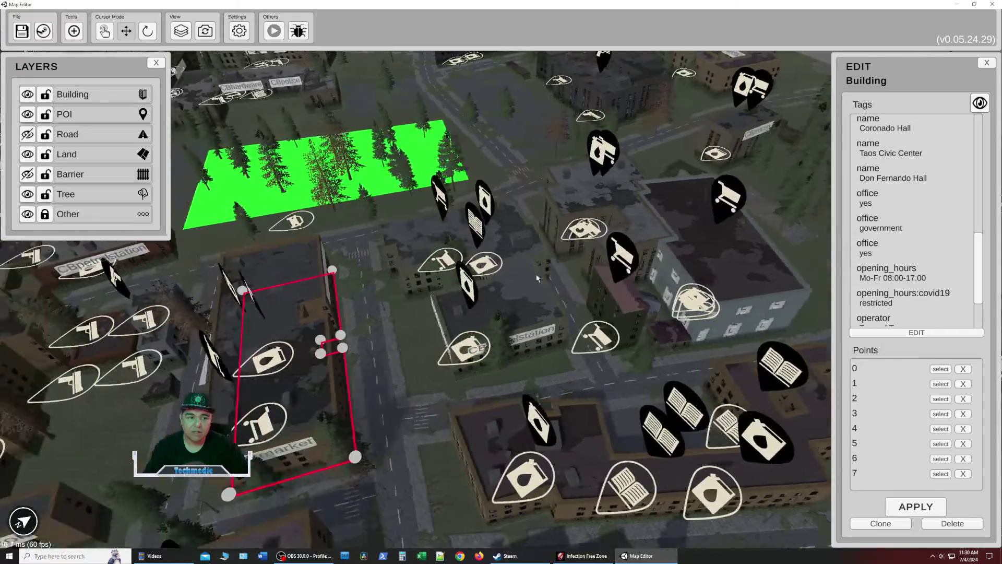
key(d)
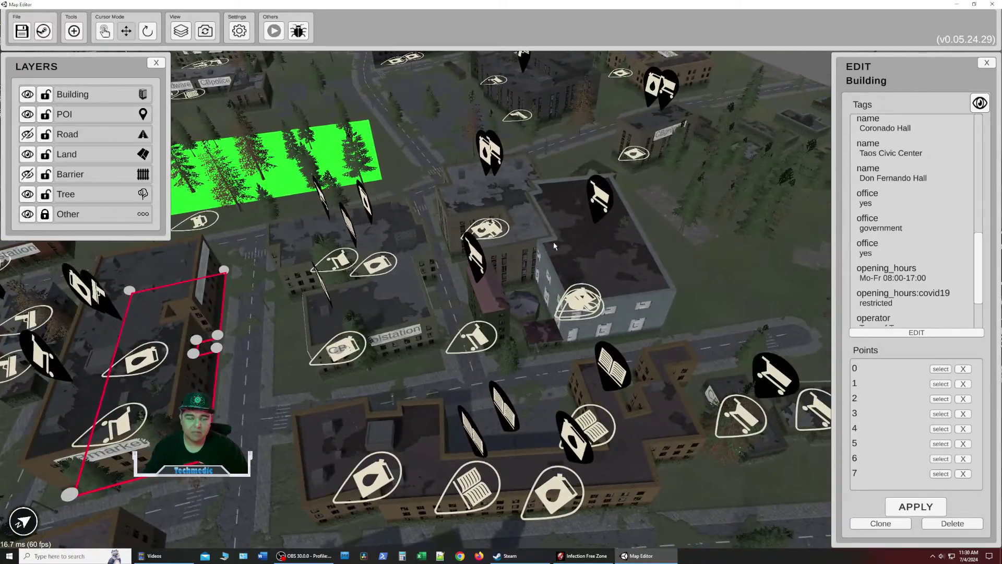
key(w)
key(w)
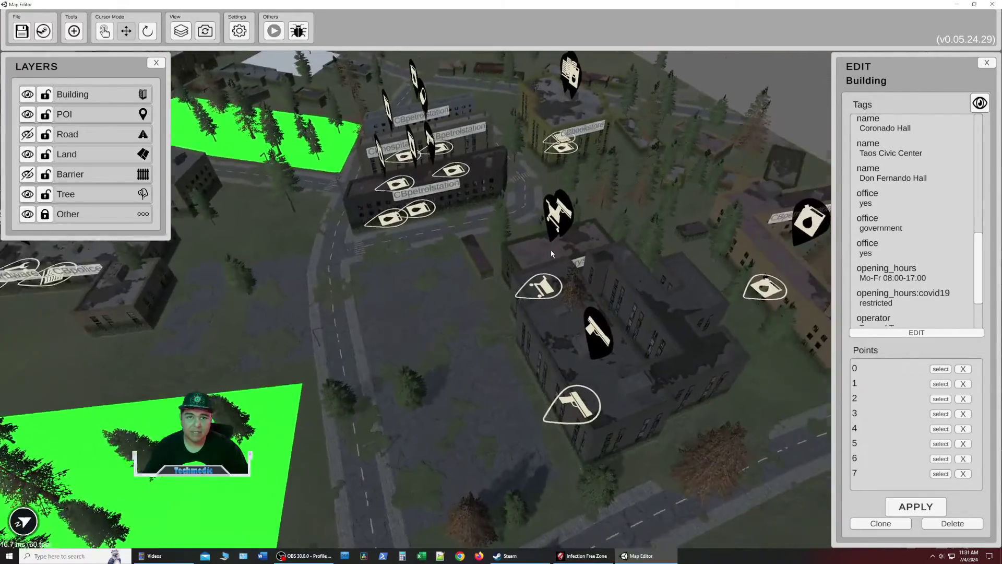
key(s)
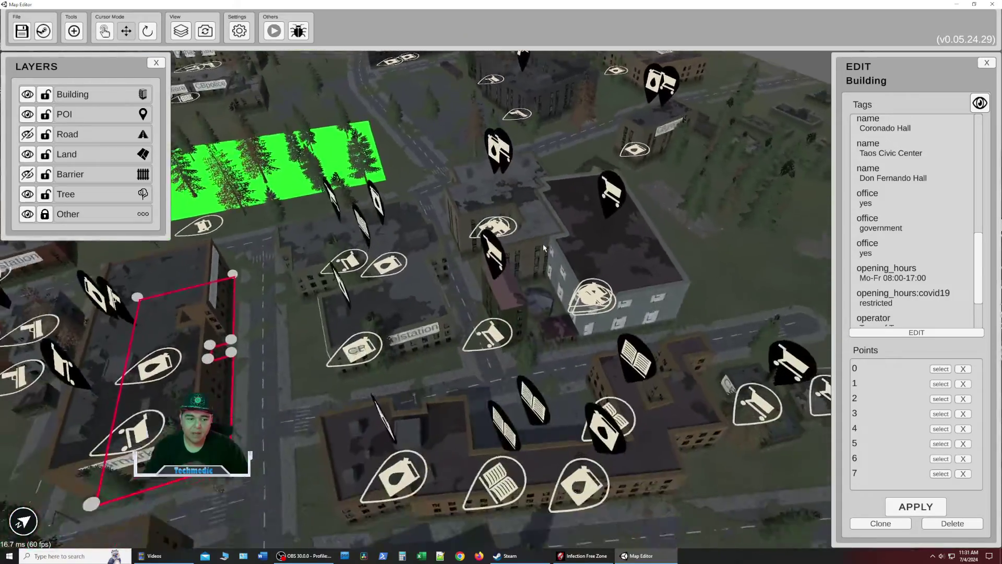
key(a)
key(w)
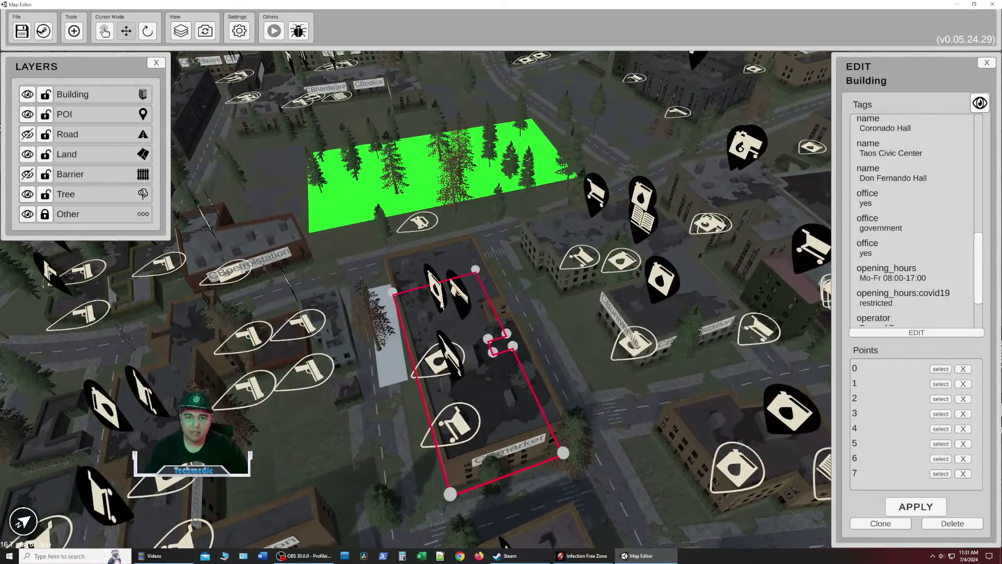
Survey the new building, the grass lot and the houses around CBgrocery, and select a small house behind CBgrocery to inspect its tags
key(d)
key(d)
key(w)
key(q)
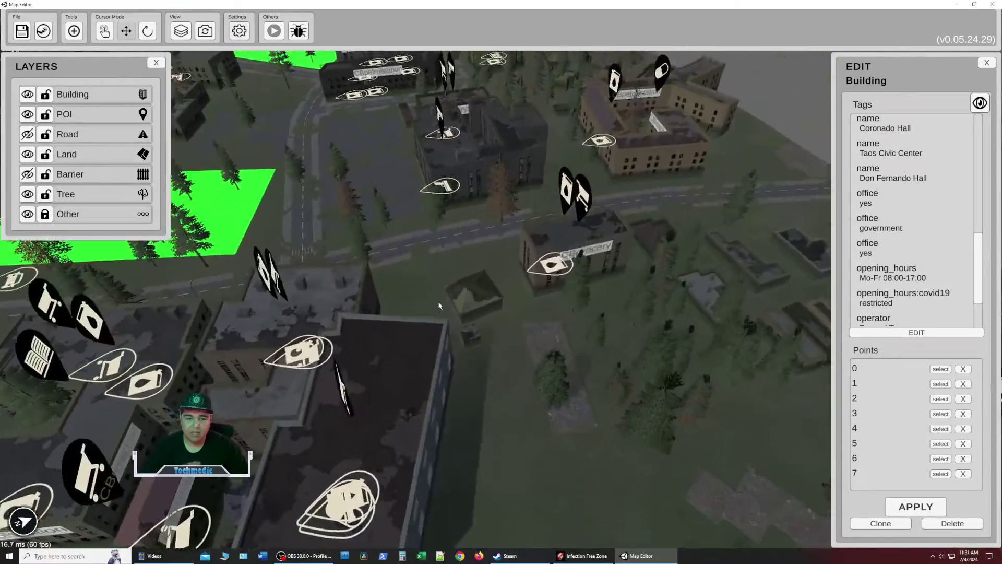
key(s)
key(s)
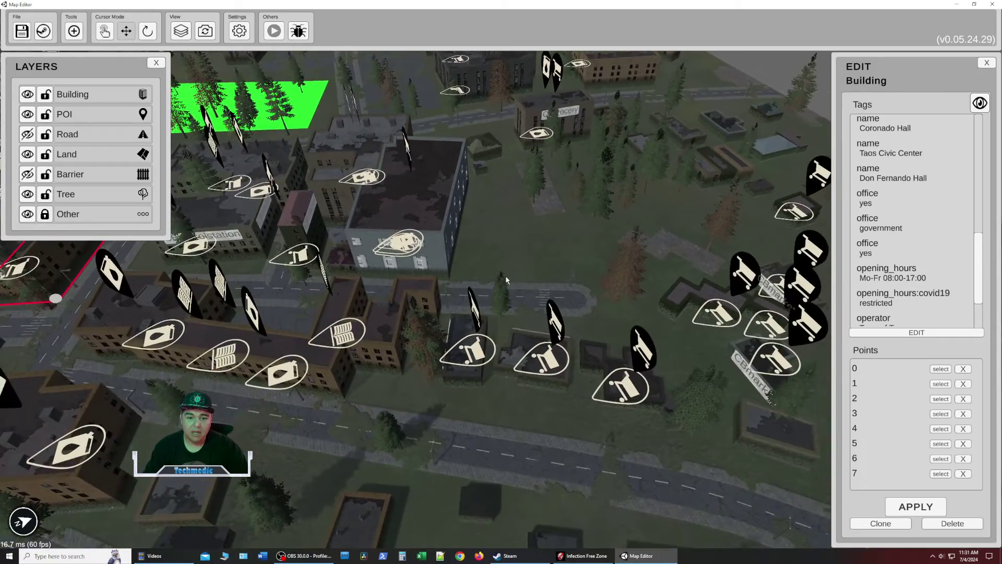
key(e)
key(w)
key(a)
key(w)
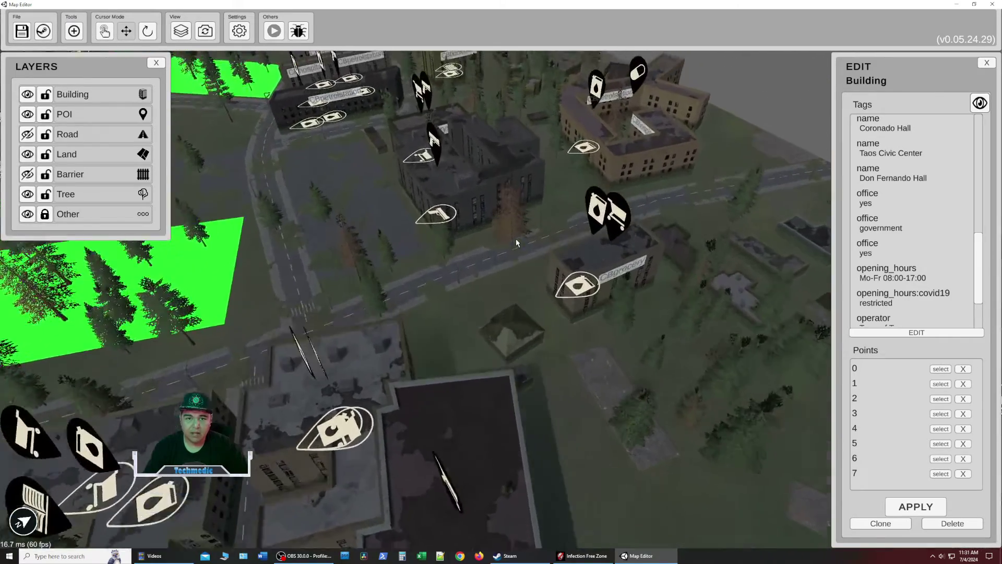
key(s)
key(d)
key(d)
click(588, 237)
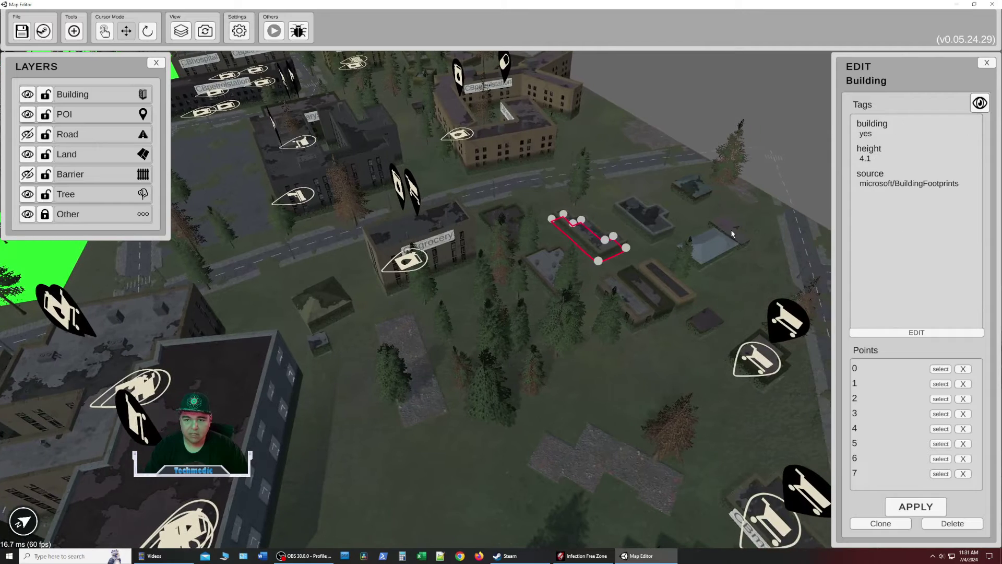
Set the selected small house behind CBgrocery to a height of 10 meters with the Food special POI, and apply the changes
click(877, 334)
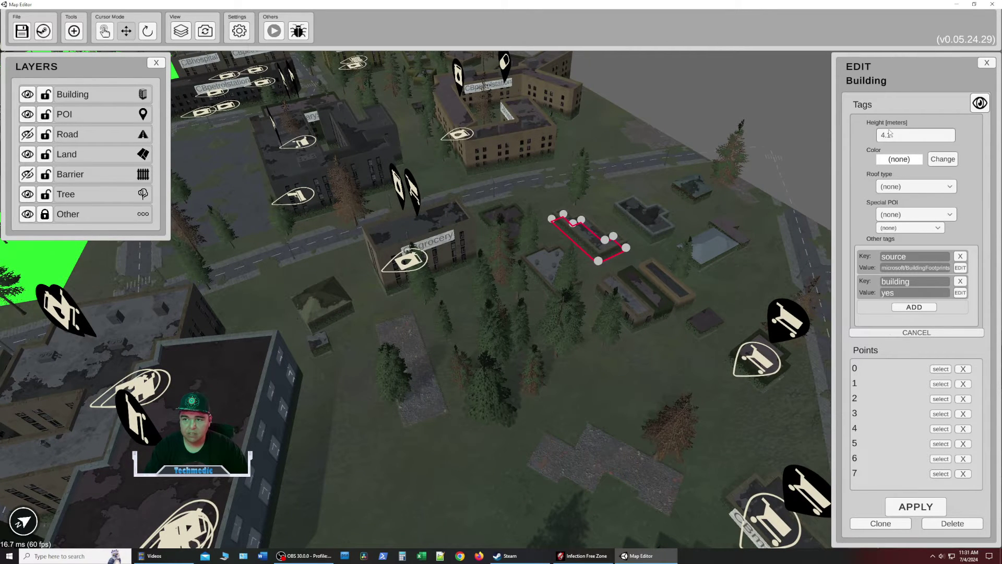
double_click(891, 136)
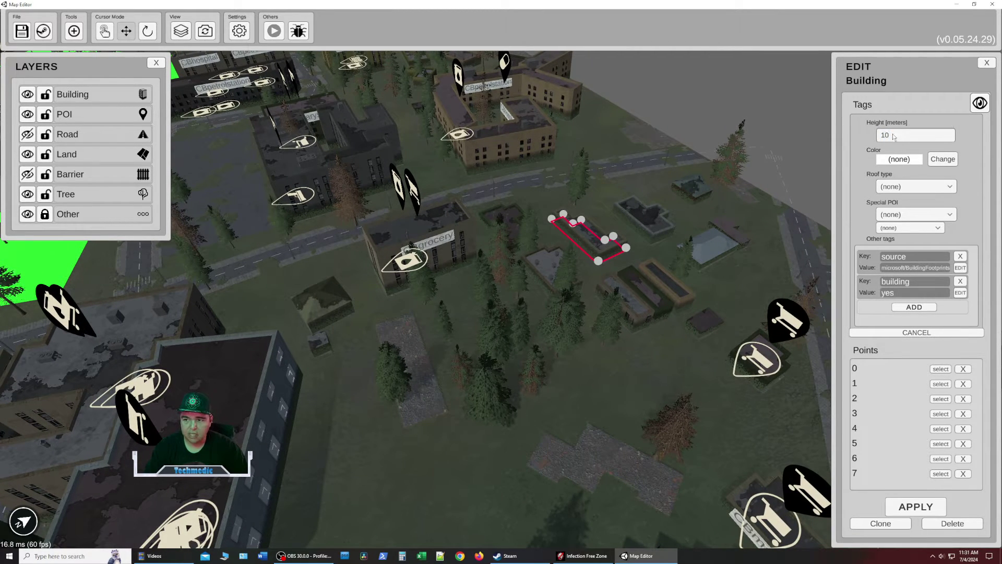
click(931, 214)
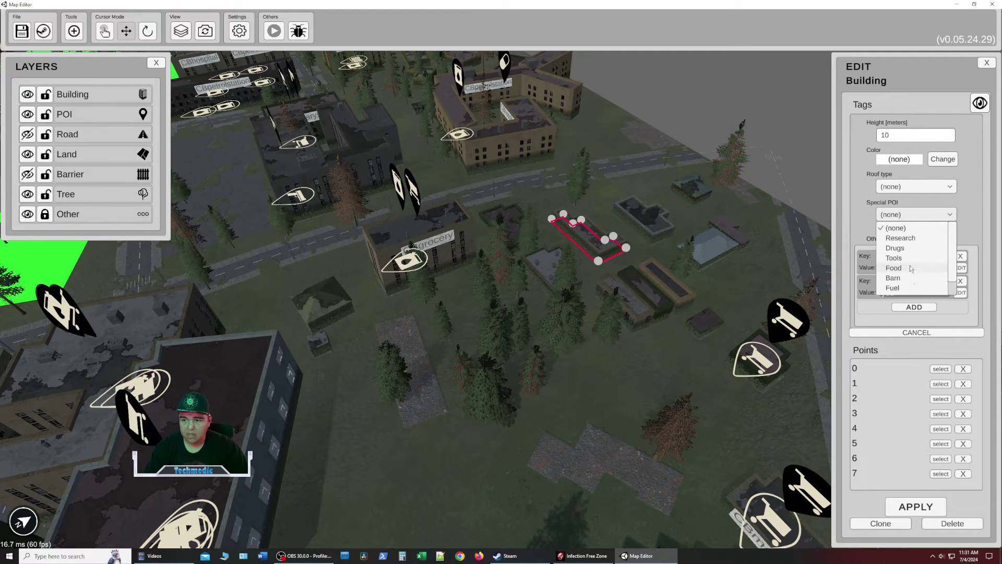
click(919, 266)
click(933, 507)
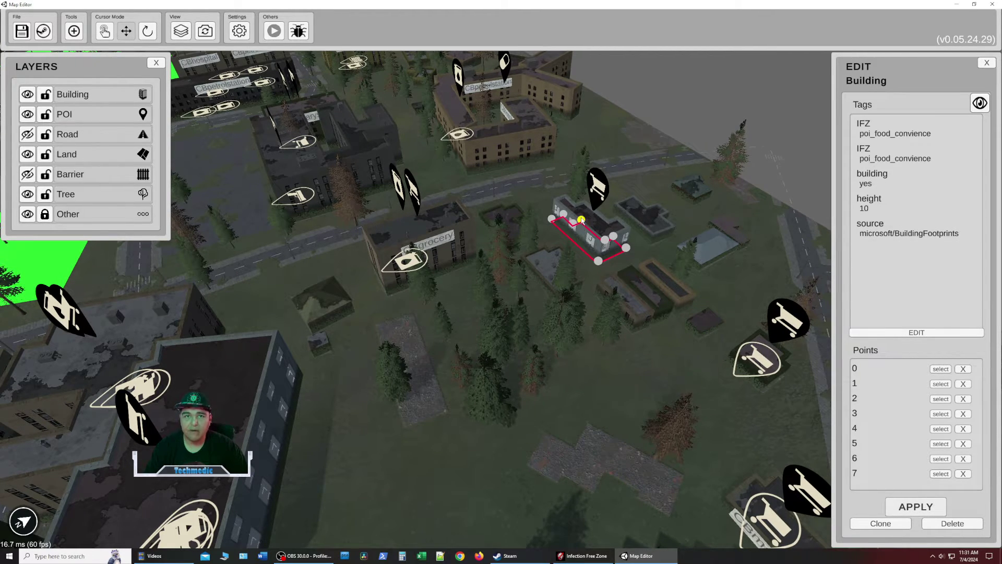
Examine the edited house's marker, survey the tile, and inspect the houses without POI markers across the road near the map edge
key(q)
key(e)
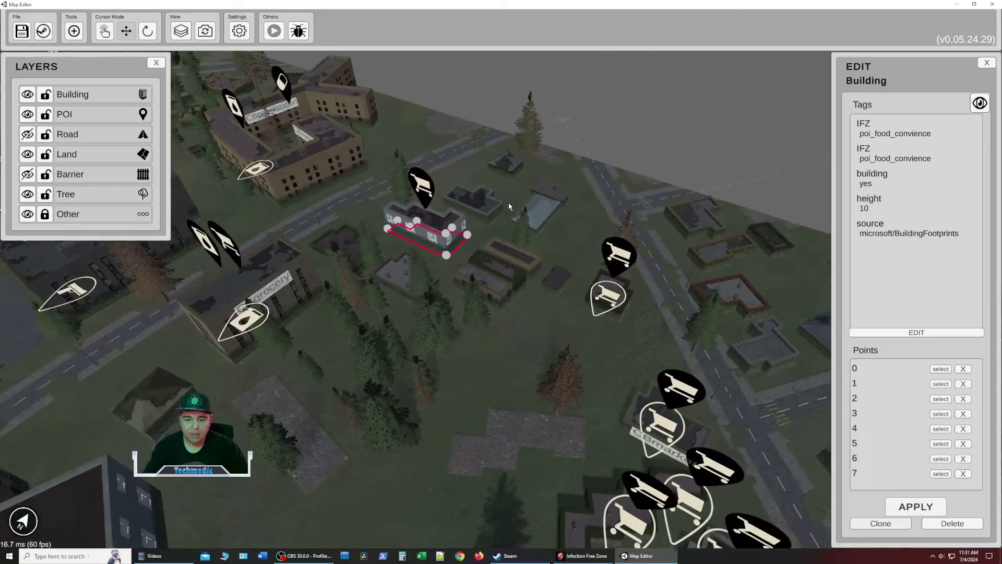
key(a)
key(s)
scroll(513, 211, down, 5)
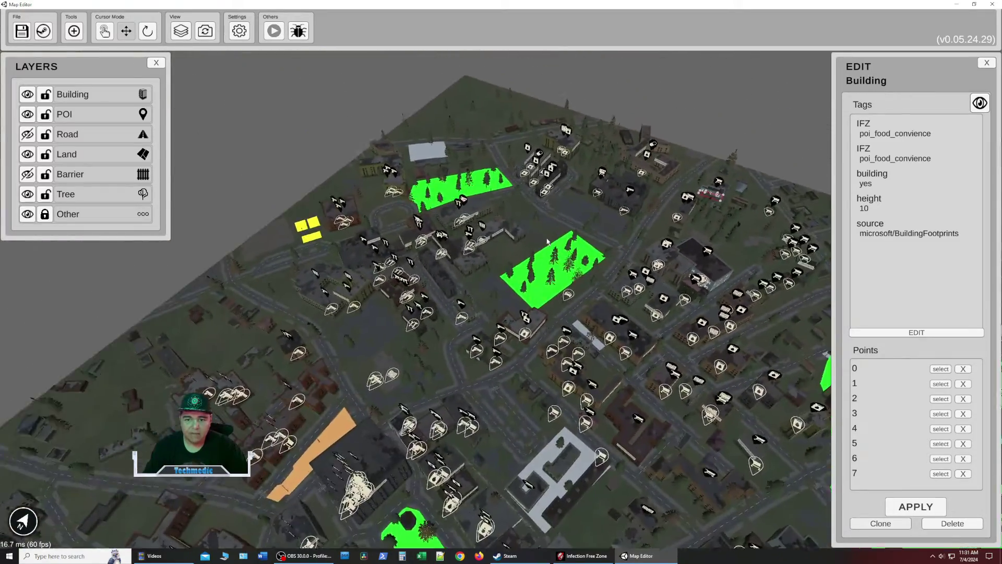
scroll(547, 241, up, 10)
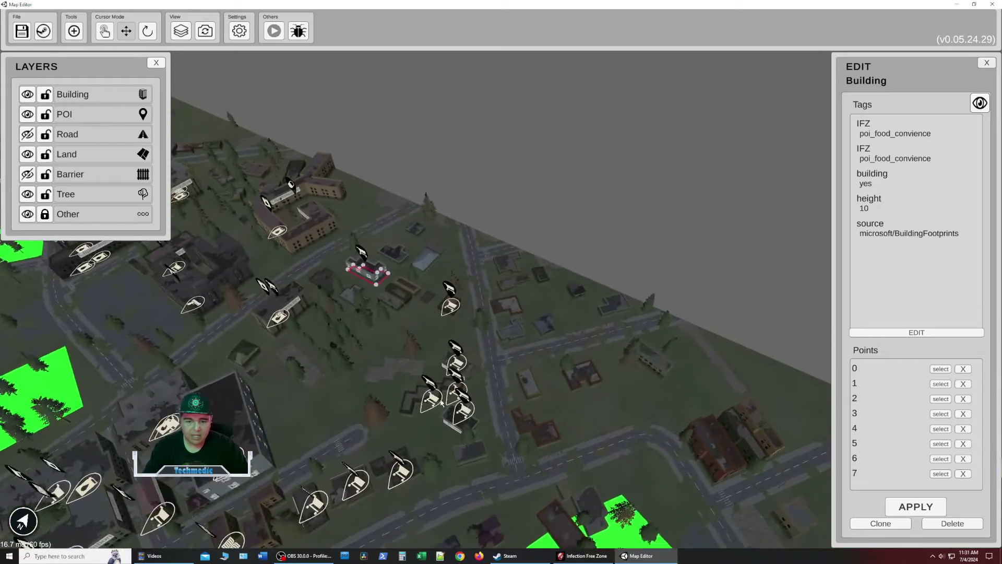
scroll(443, 404, up, 10)
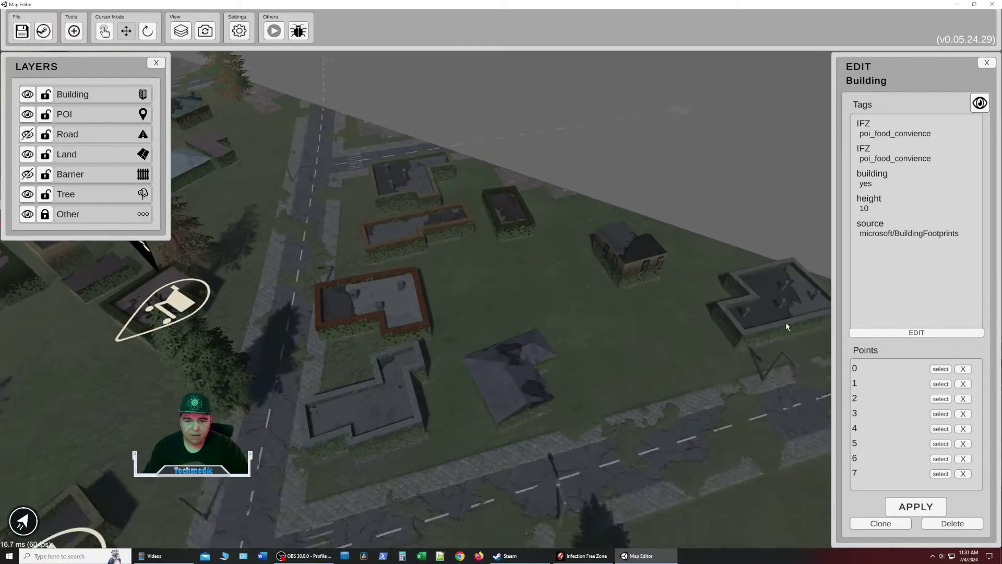
key(d)
key(s)
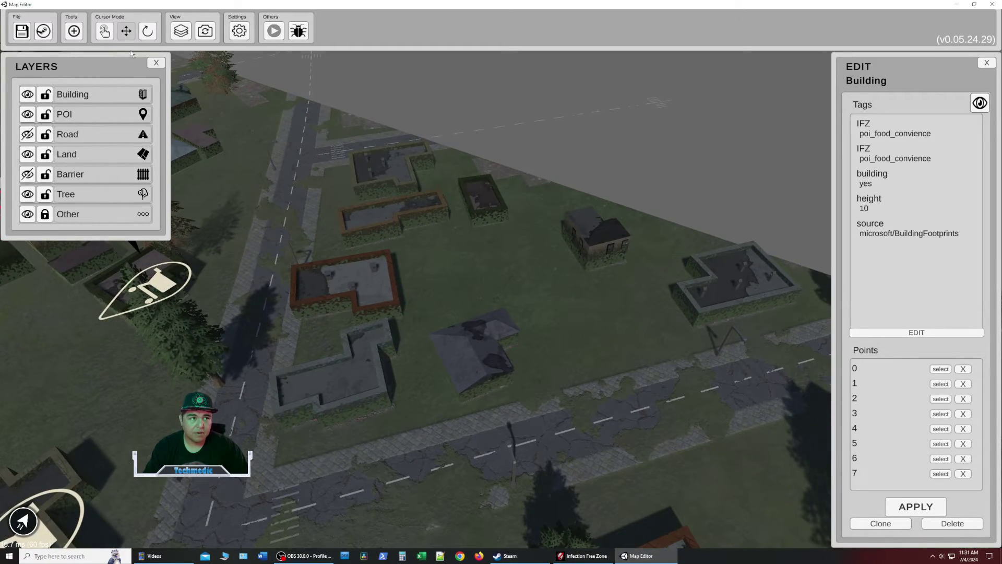
Create eight Bakery Shop POI points, one at each house in the block across the road near the map edge
click(74, 31)
click(103, 85)
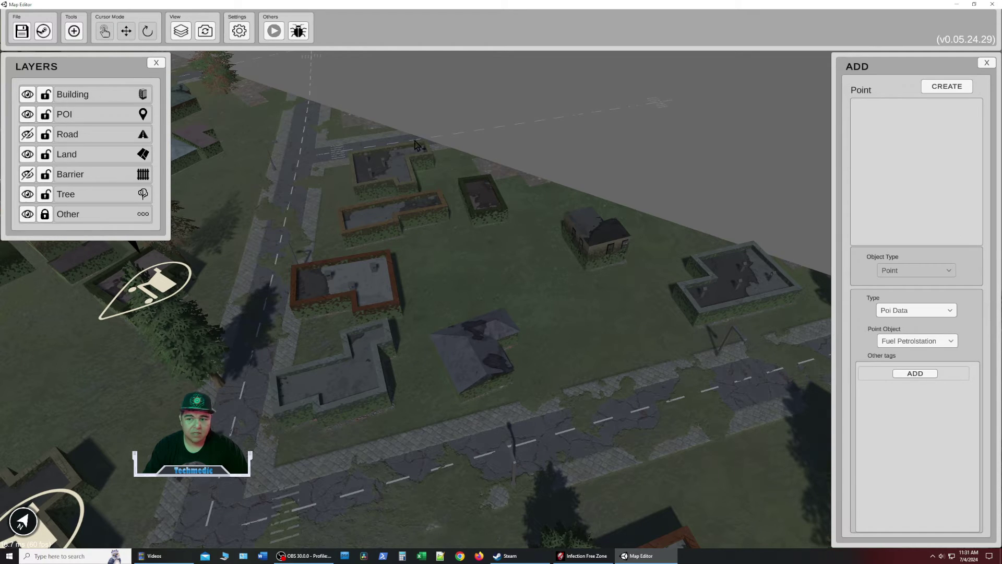
click(931, 344)
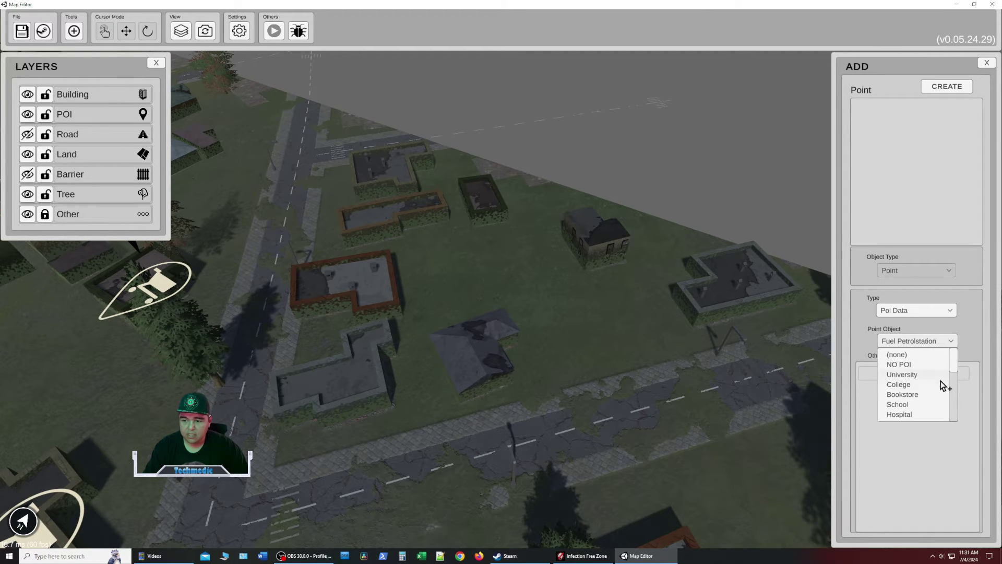
scroll(948, 377, down, 10)
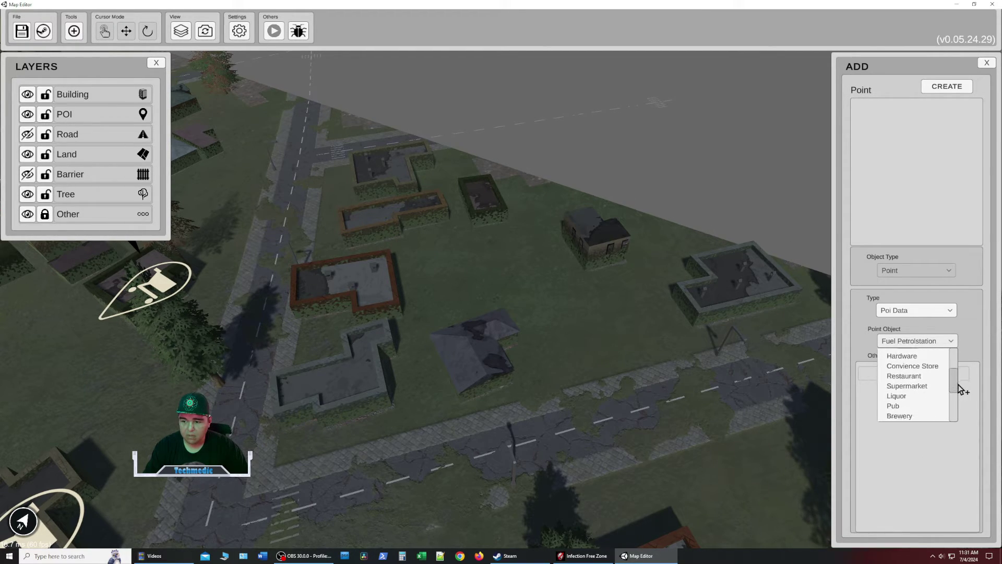
scroll(955, 389, down, 1)
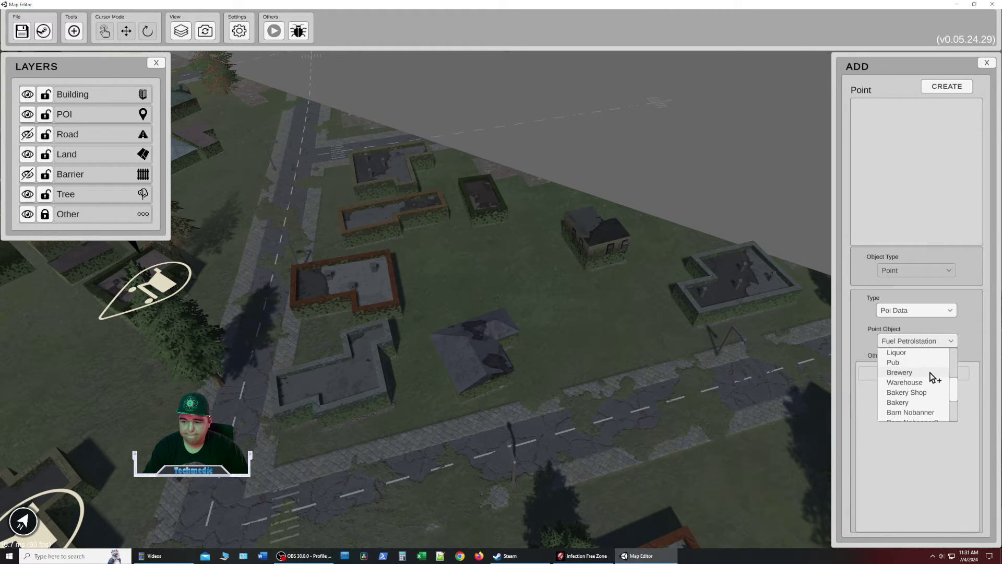
drag(955, 385, 954, 390)
click(907, 371)
click(720, 278)
click(608, 259)
click(482, 201)
click(396, 170)
click(371, 287)
click(373, 368)
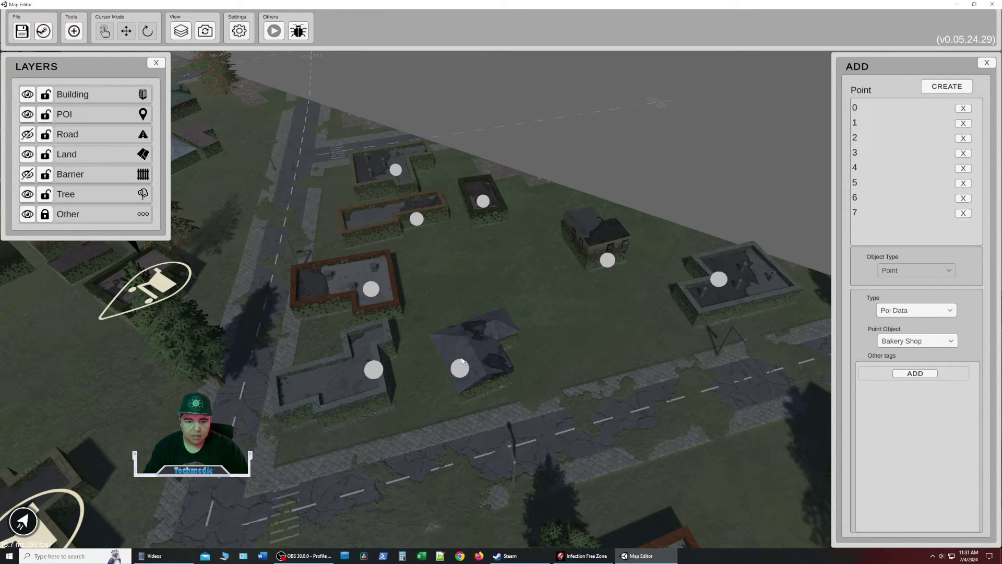
click(942, 89)
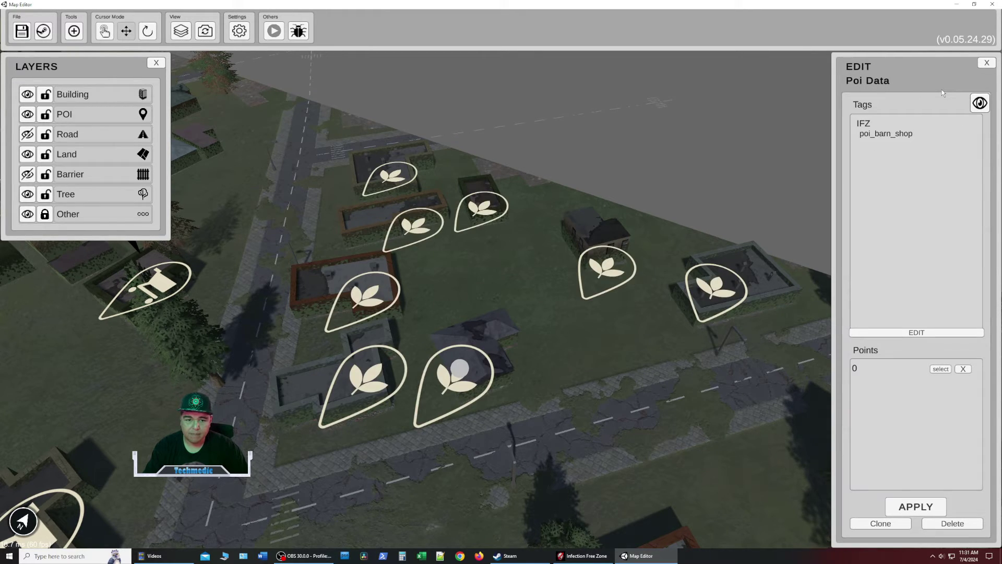
Examine the new bakery points alongside the neighbouring POIs, and survey the town towards the paved lot beside the CBhospital building
key(a)
scroll(708, 292, down, 3)
right_drag(709, 291, 720, 305)
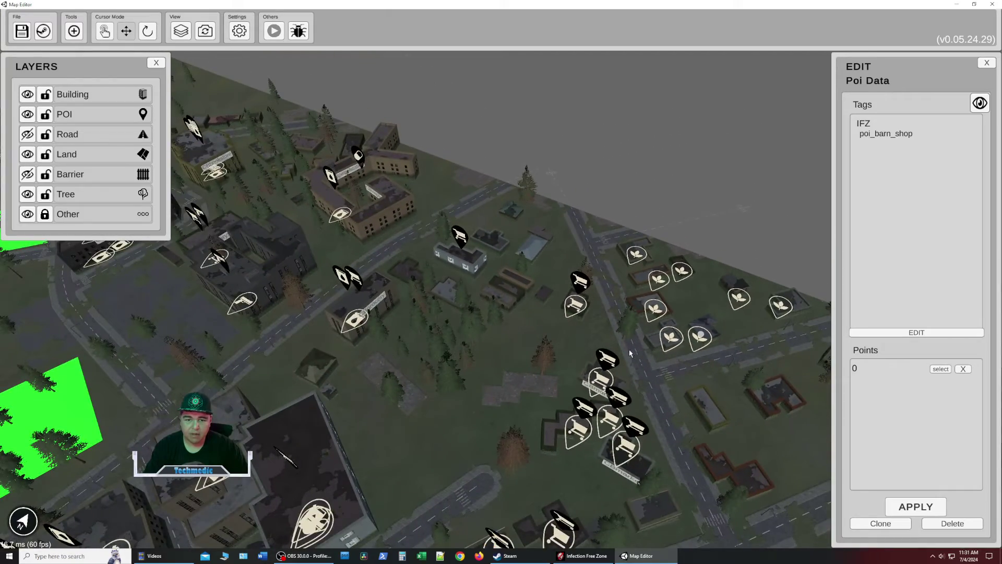
key(s)
key(a)
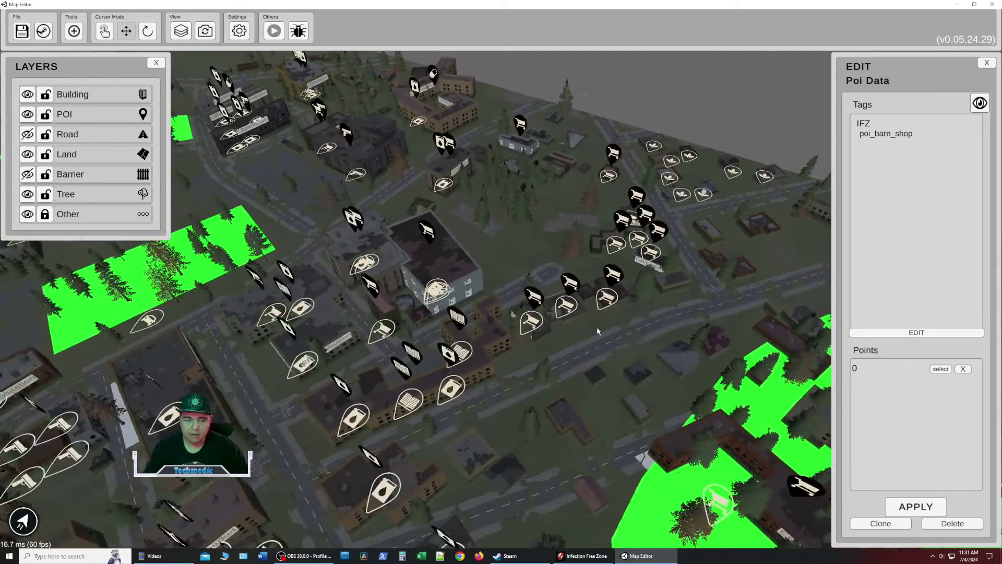
key(a)
right_drag(223, 155, 248, 174)
key(a)
scroll(395, 236, up, 5)
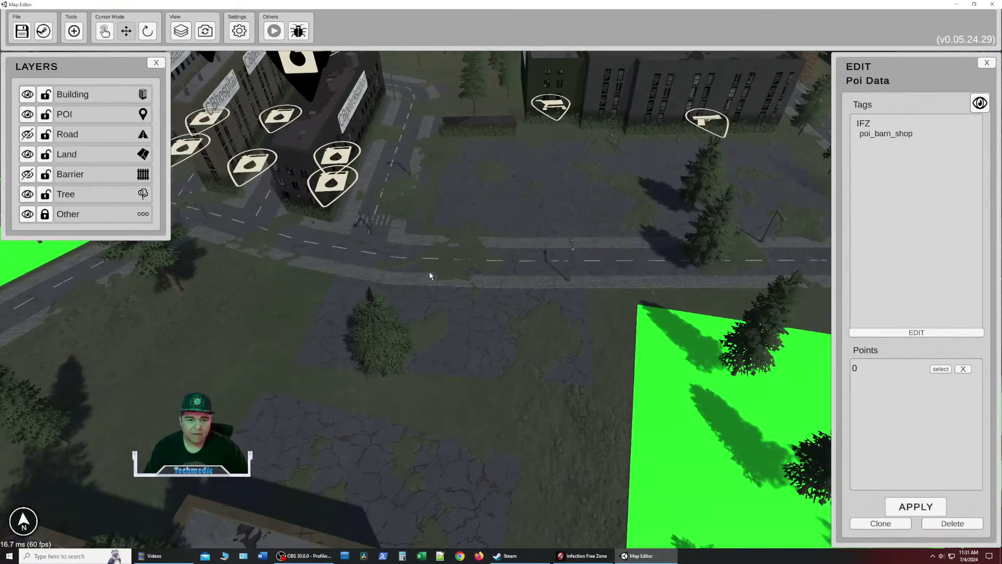
Try to place four Wreck point objects in a row along the hospital side of the paved lot
key(w)
click(69, 36)
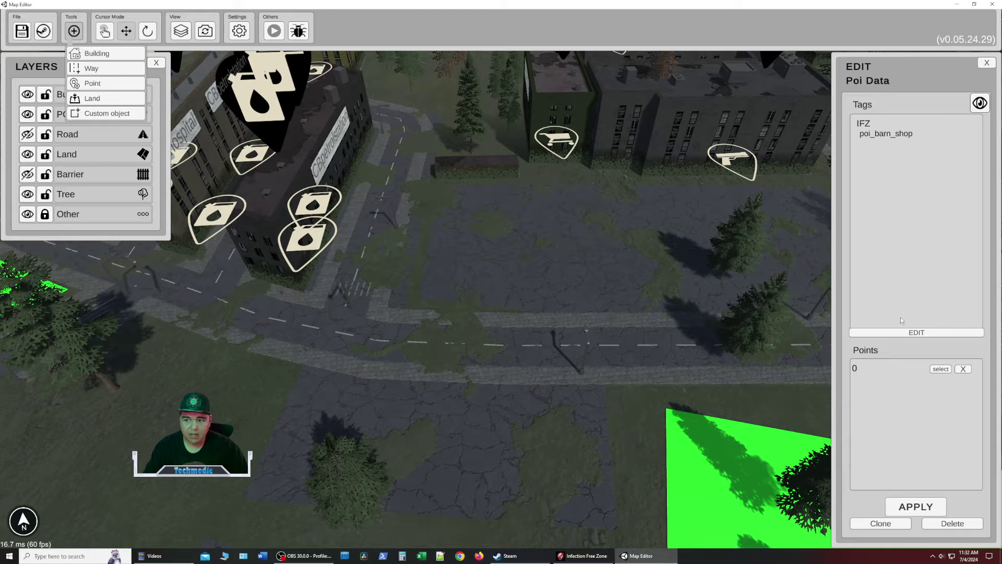
click(102, 84)
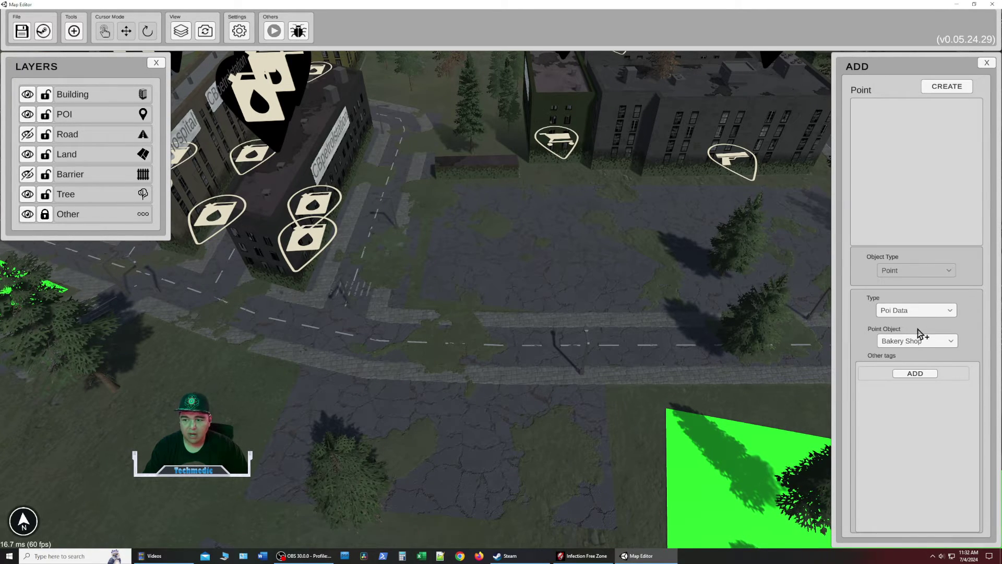
click(940, 342)
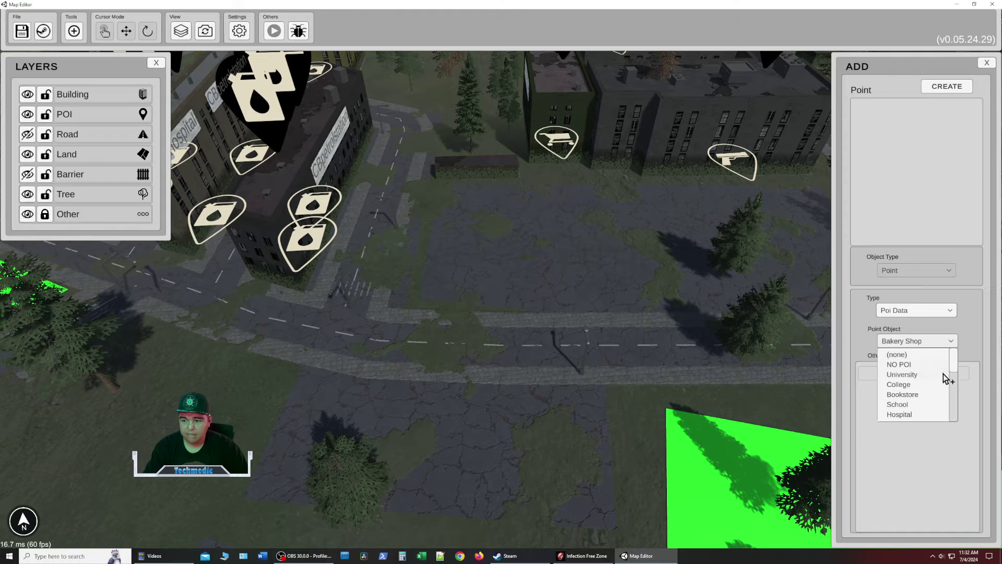
click(927, 313)
click(930, 311)
click(926, 336)
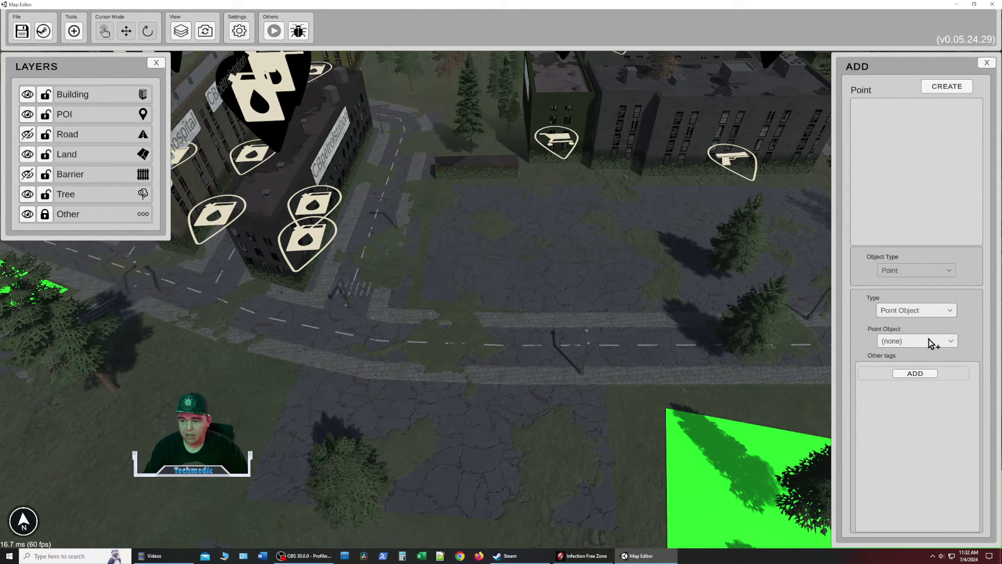
click(929, 341)
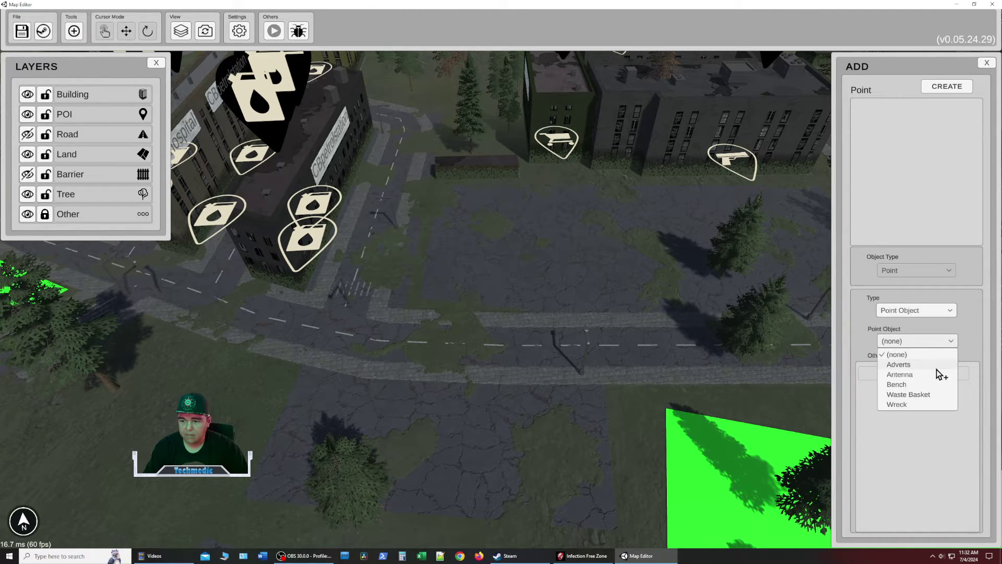
click(920, 401)
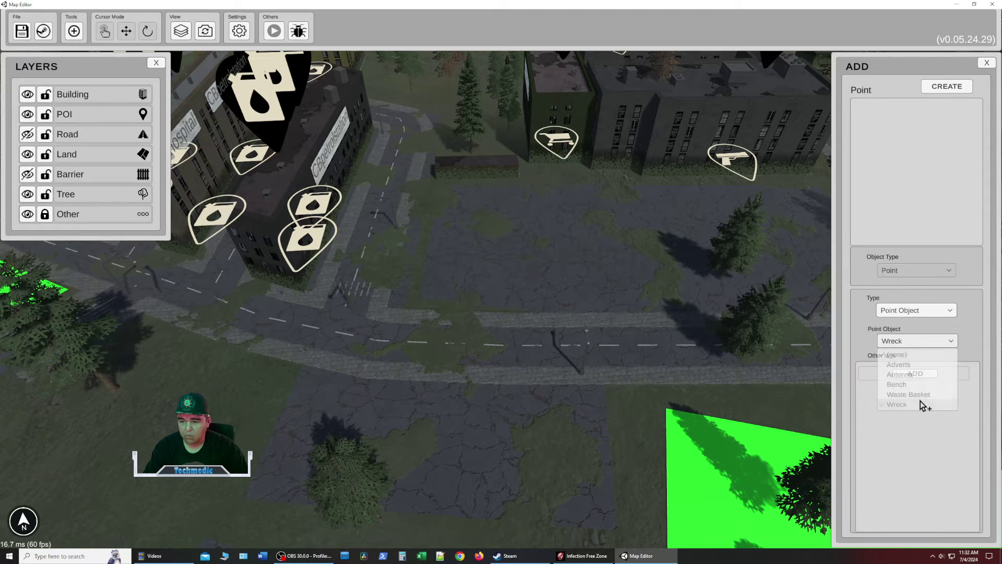
click(453, 193)
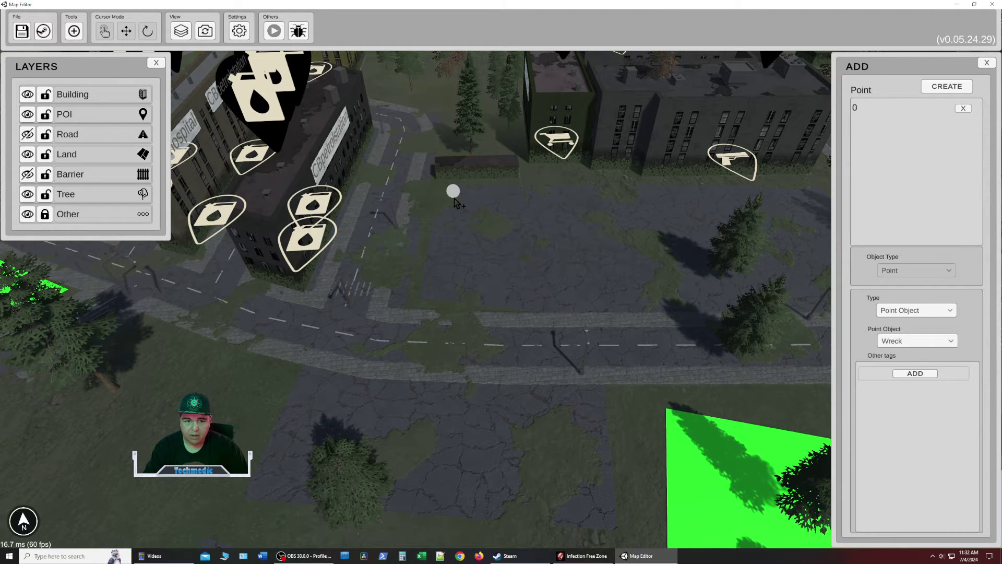
click(453, 257)
click(451, 279)
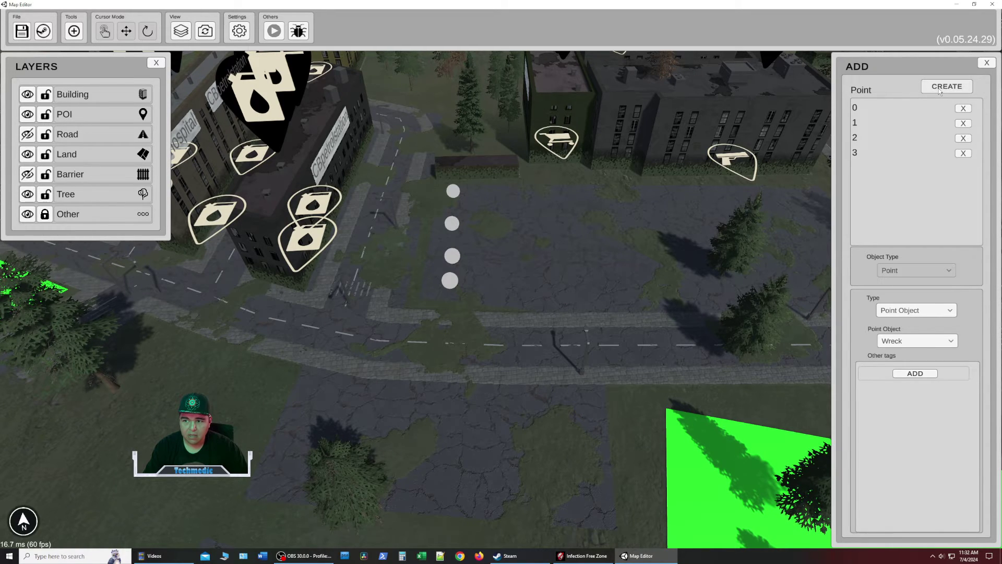
Switch the four pending points' type to (none) and back to Poi Data, look through its objects, and discard the pending points
click(933, 313)
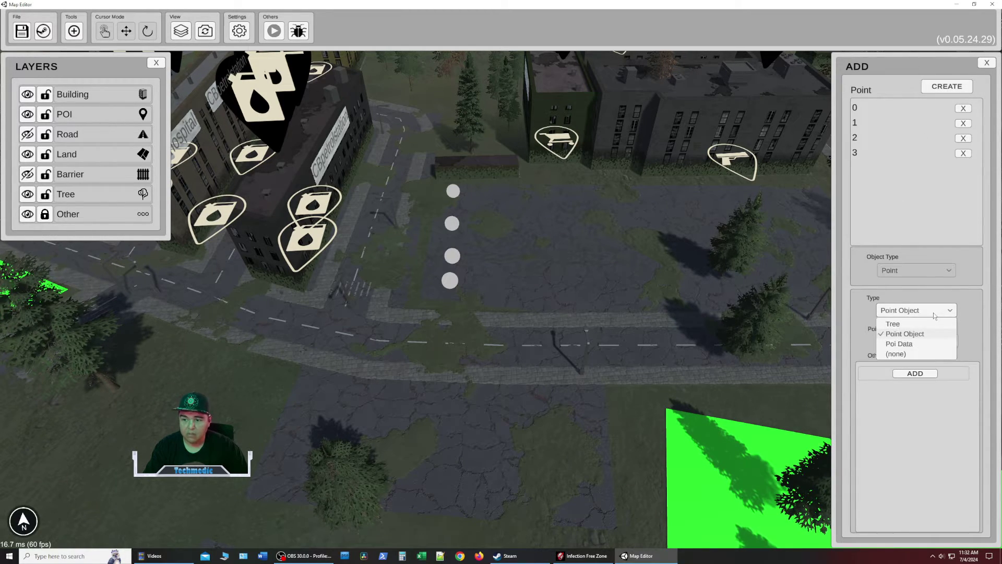
click(921, 355)
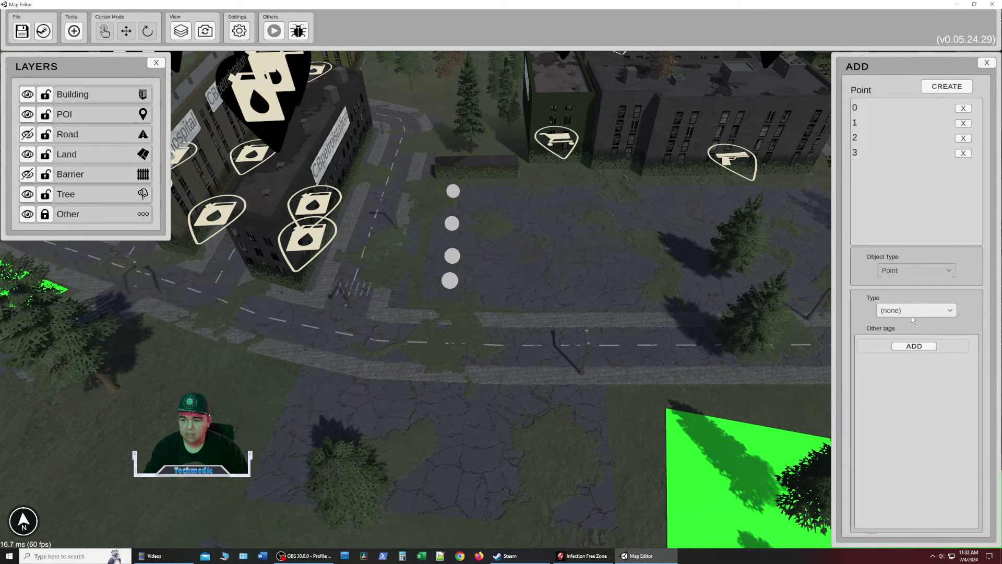
click(915, 312)
click(911, 345)
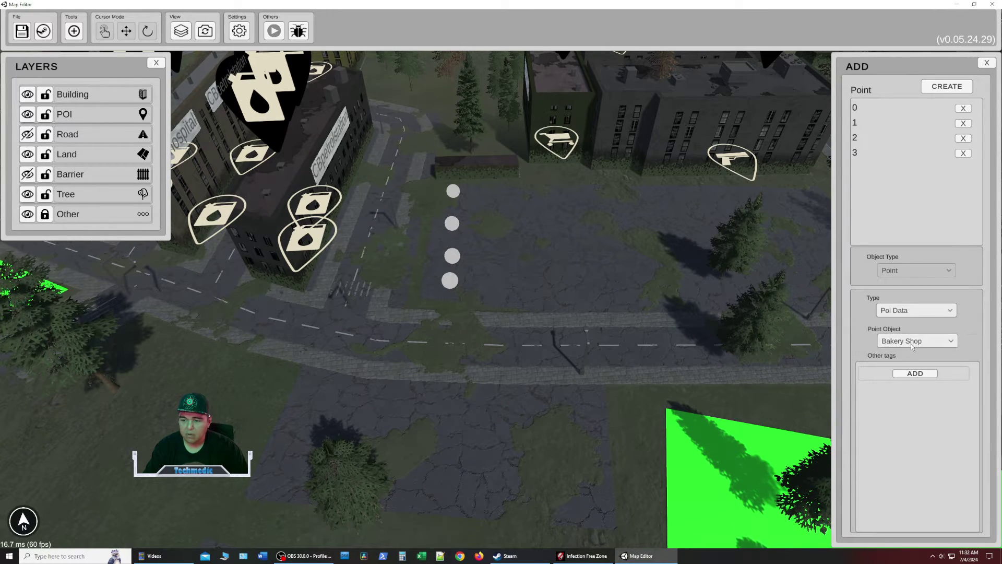
click(911, 342)
drag(955, 363, 954, 341)
click(974, 72)
click(986, 63)
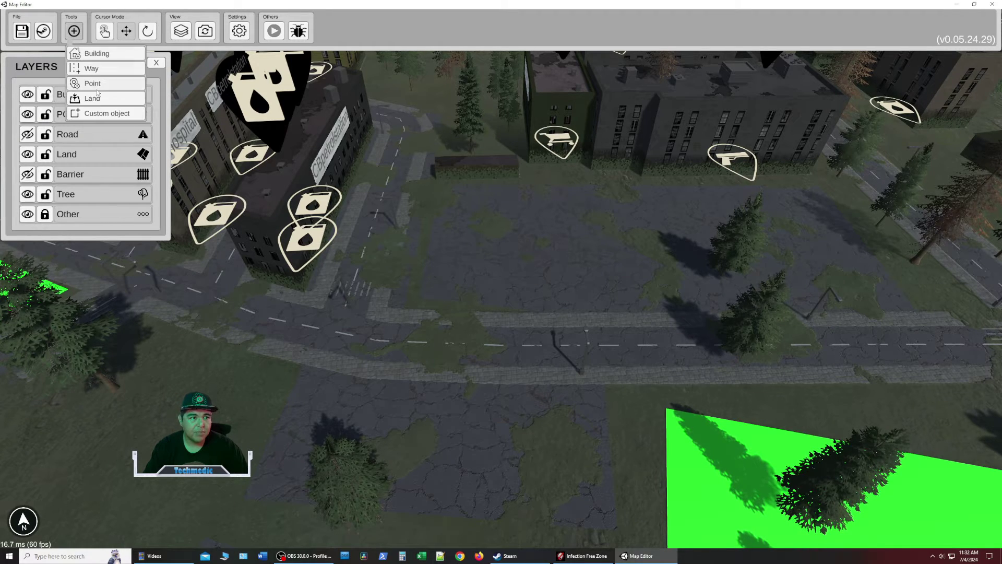
Start a new point with the type set to Point Object and the object set to Wreck
click(94, 84)
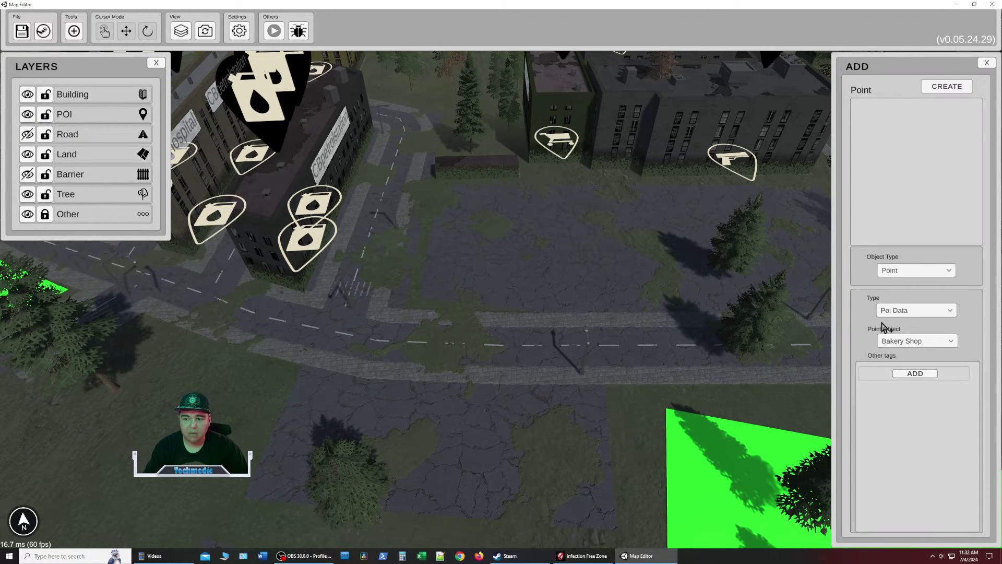
click(918, 269)
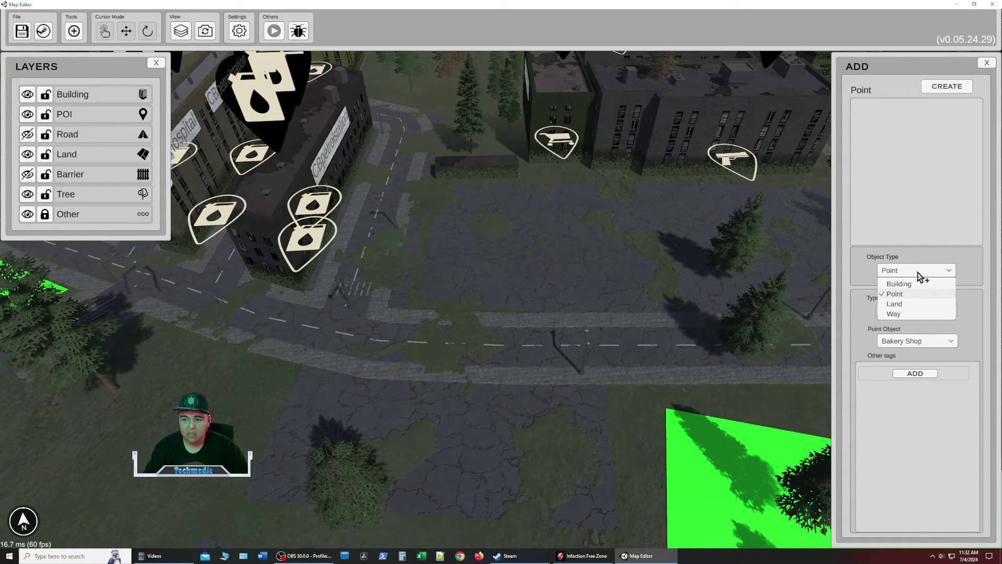
click(919, 273)
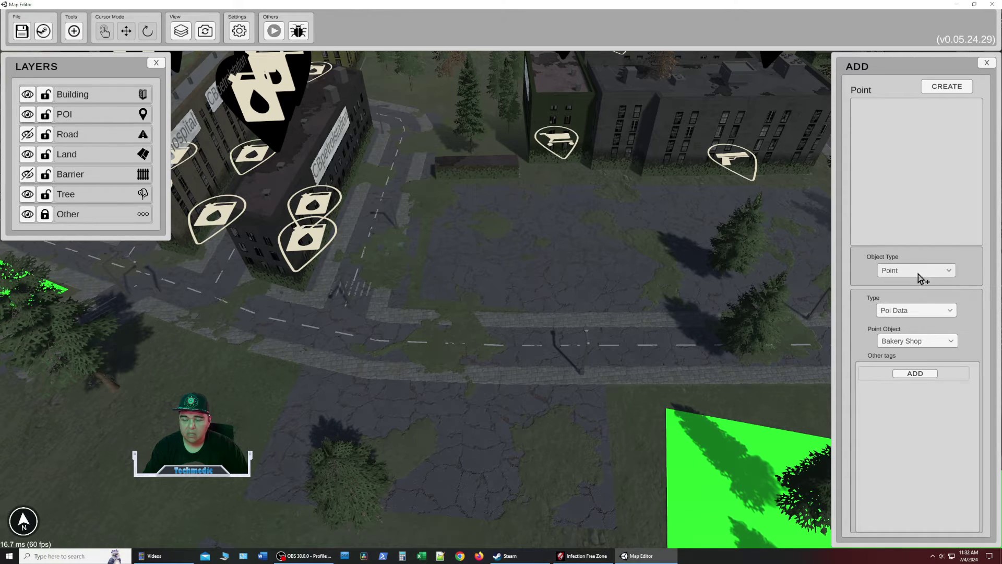
click(912, 310)
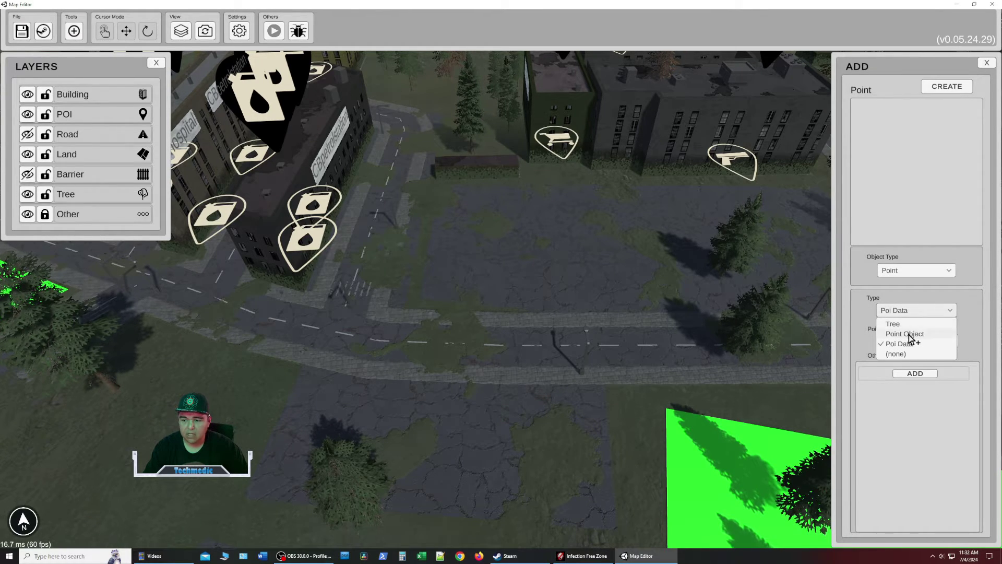
click(909, 334)
click(910, 341)
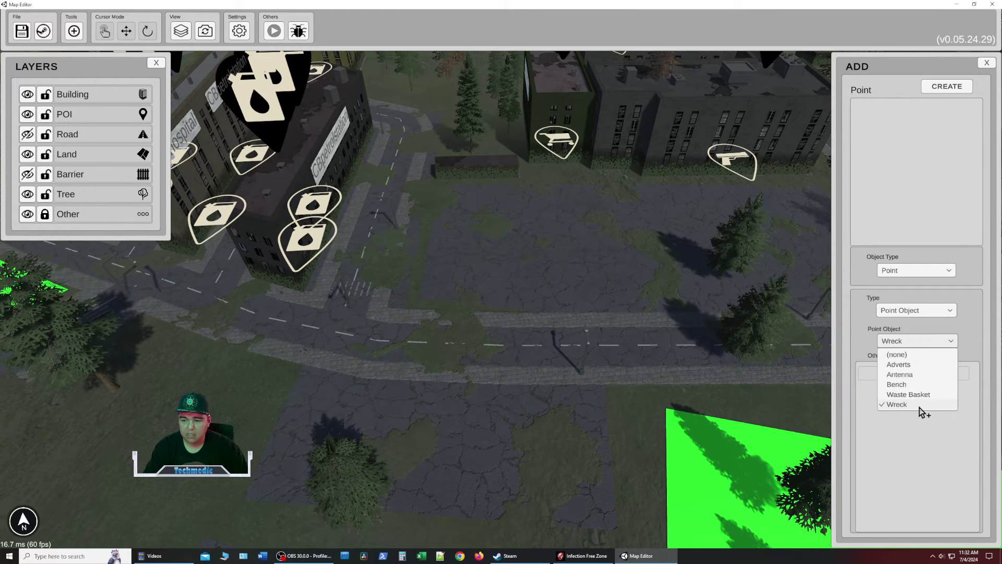
Try to create eight Wreck points in two rows of four on the paved lot beside the hospital, and discard the pending points
click(449, 207)
click(462, 202)
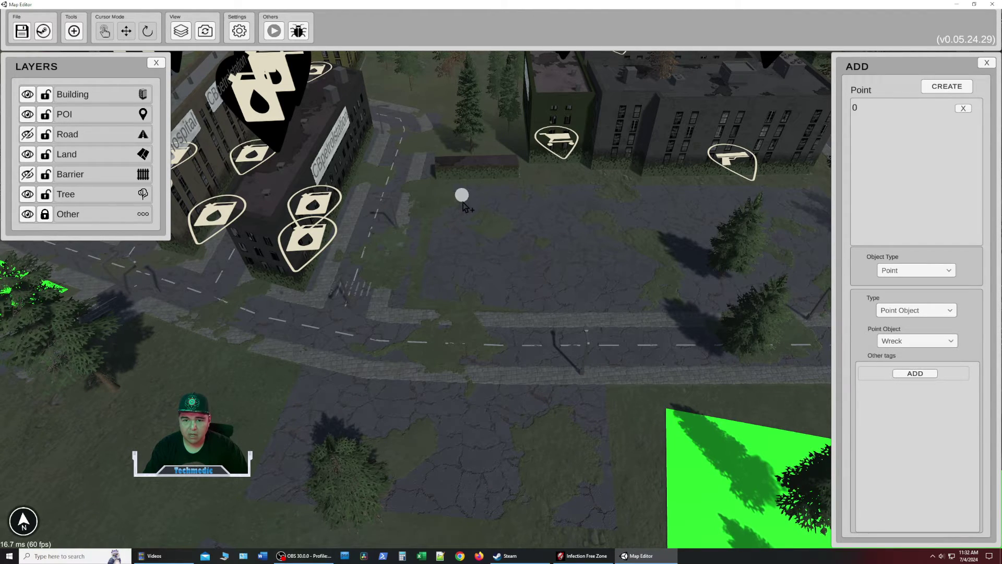
click(456, 235)
click(458, 268)
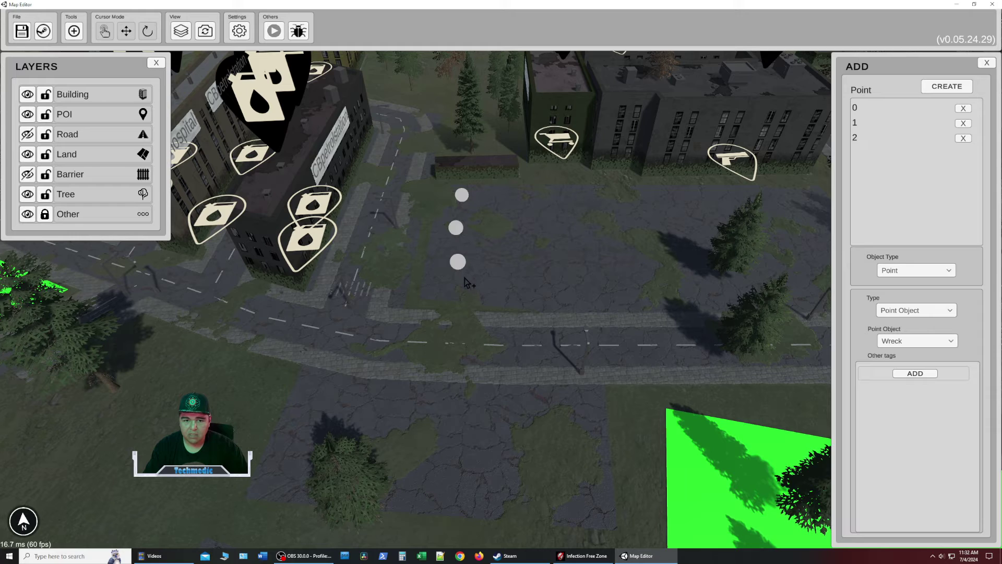
click(497, 205)
click(495, 235)
click(495, 264)
click(500, 301)
click(448, 300)
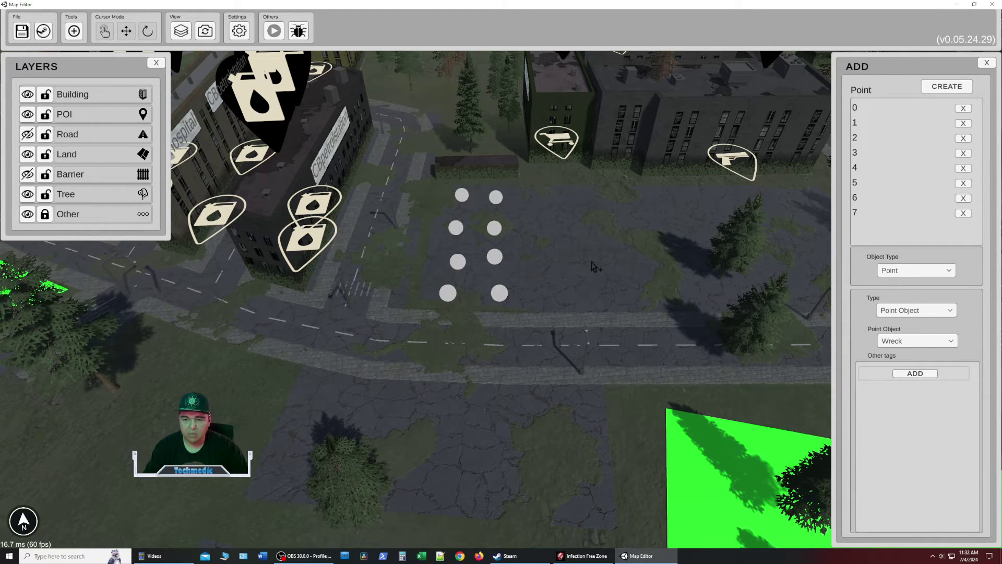
click(934, 86)
click(924, 86)
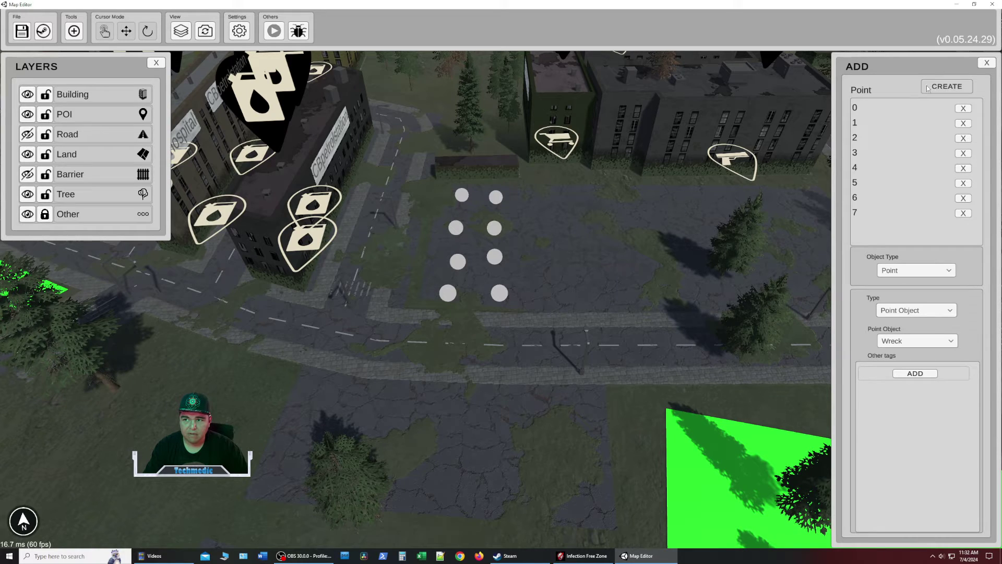
click(915, 374)
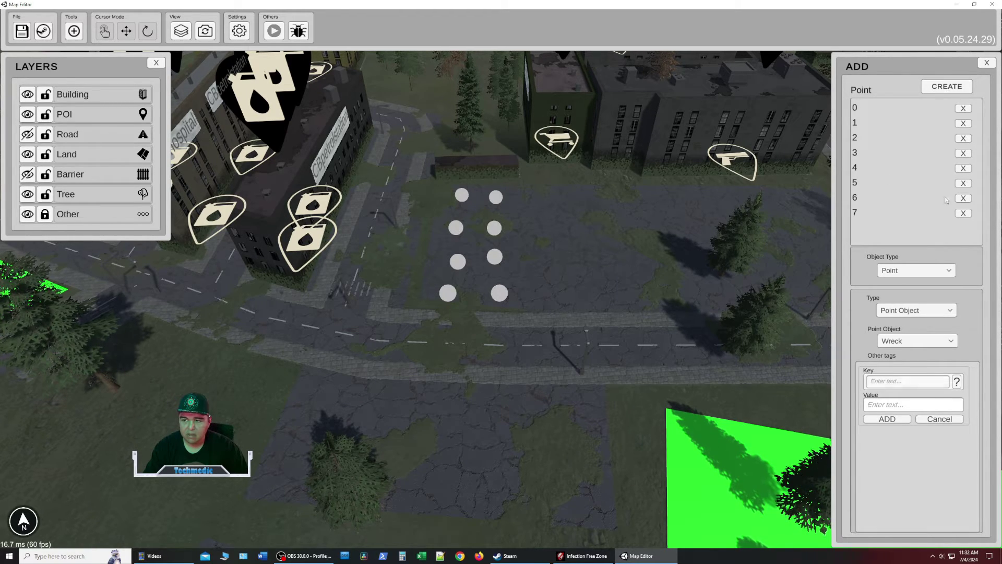
click(986, 64)
Survey the whole tile from the hospital lot to the yellow industrial land and the large green area at the map's edge
key(s)
scroll(442, 202, down, 10)
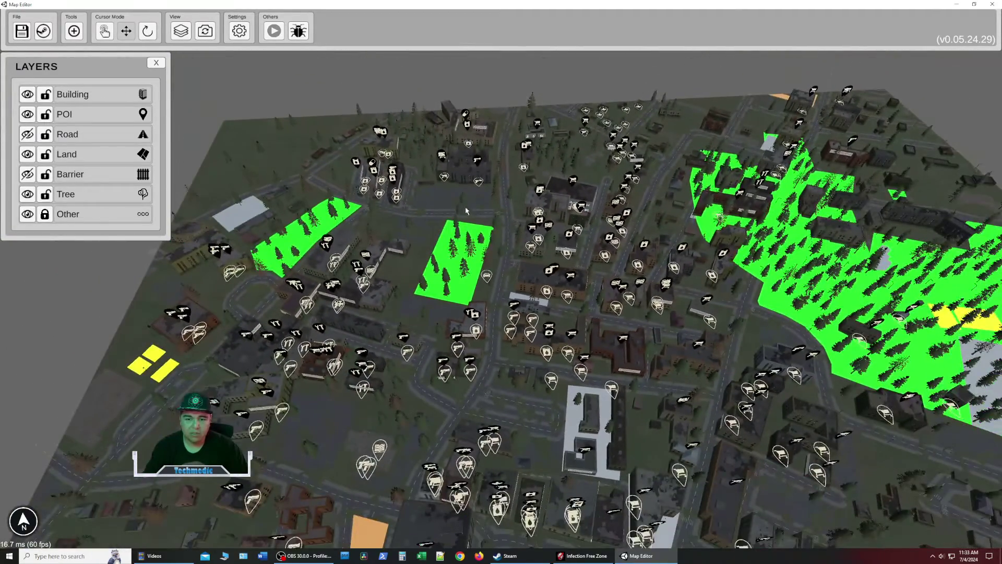
key(s)
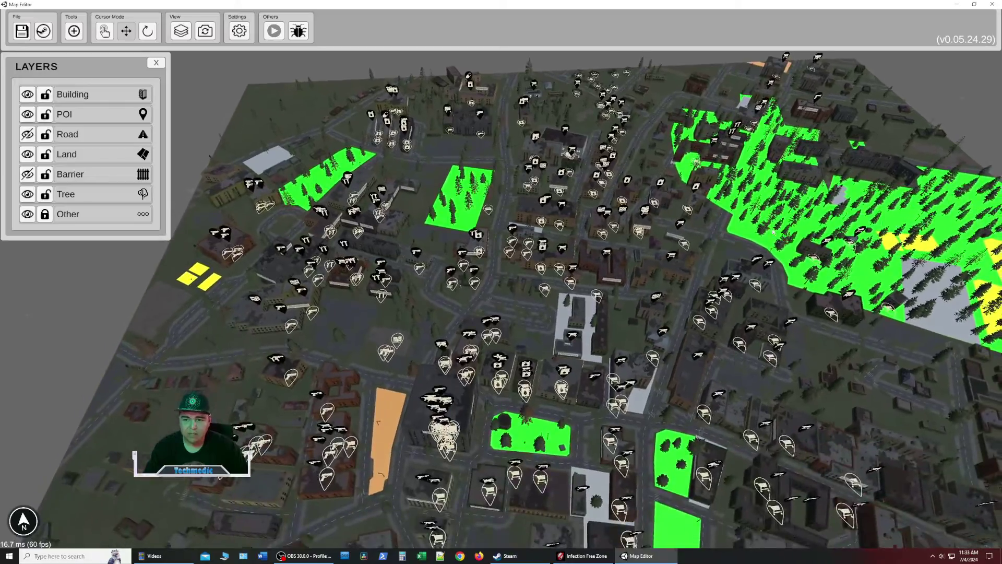
middle_drag(482, 278, 315, 339)
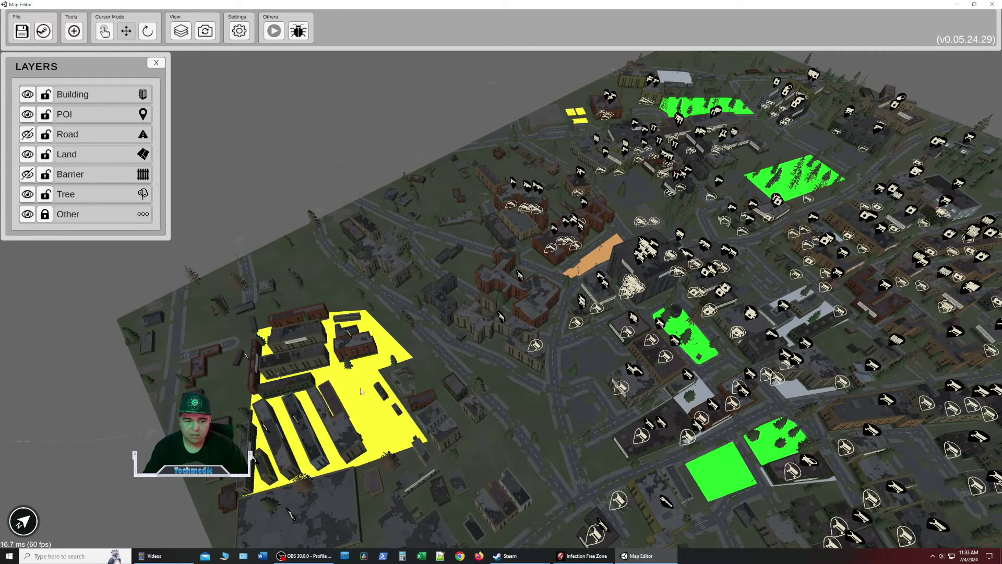
middle_drag(358, 393, 389, 450)
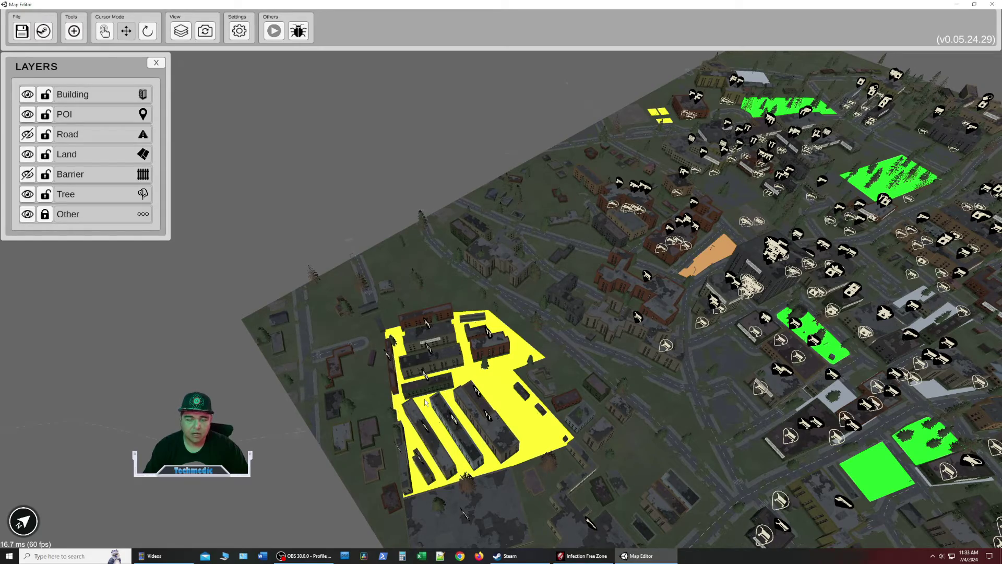
key(e)
key(d)
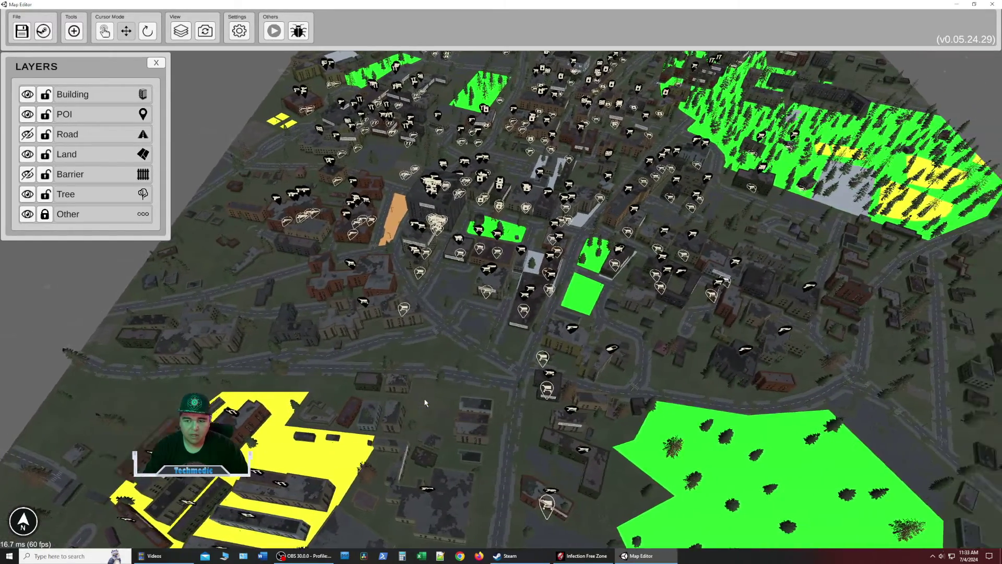
key(w)
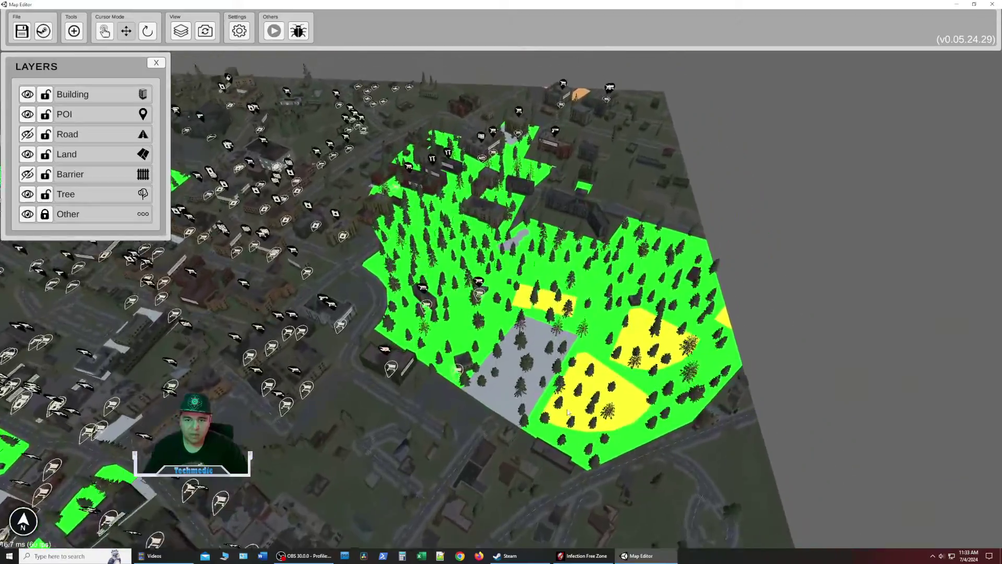
Examine the large green forest land with its yellow and grey plots, and the adjoining town blocks up to the smaller green plots
scroll(604, 409, up, 3)
key(s)
key(a)
key(w)
key(a)
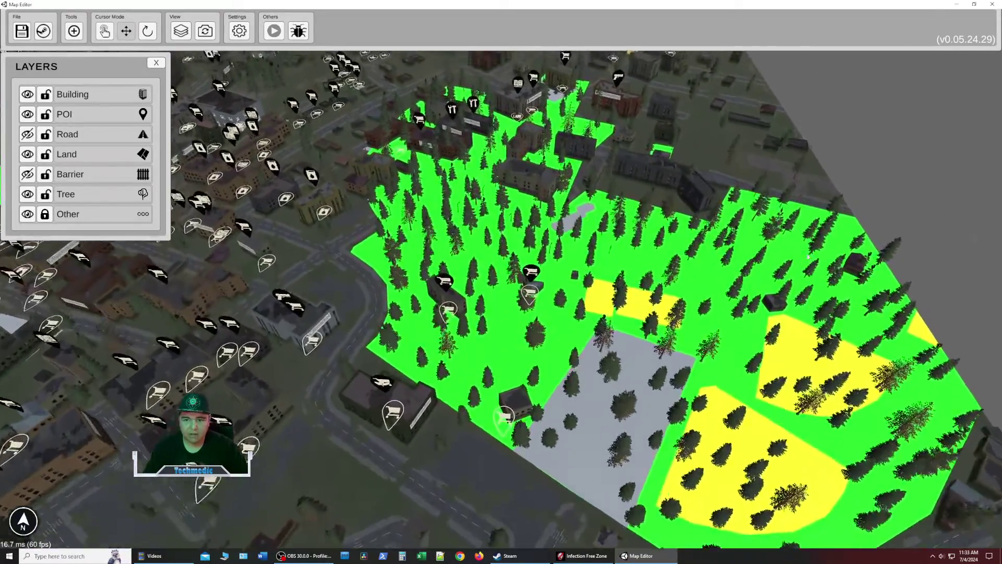
middle_drag(445, 194, 741, 318)
key(s)
key(a)
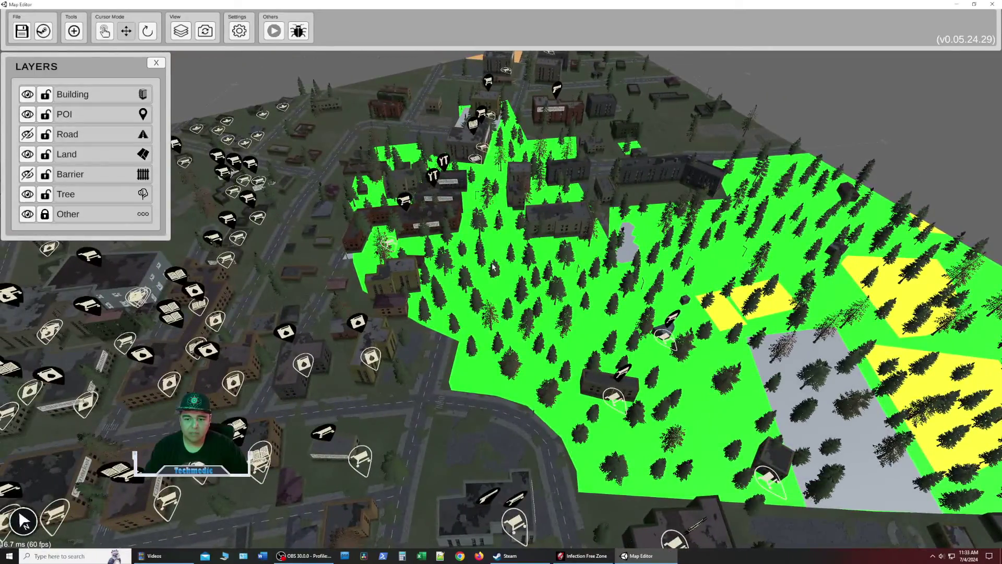
middle_drag(493, 267, 588, 312)
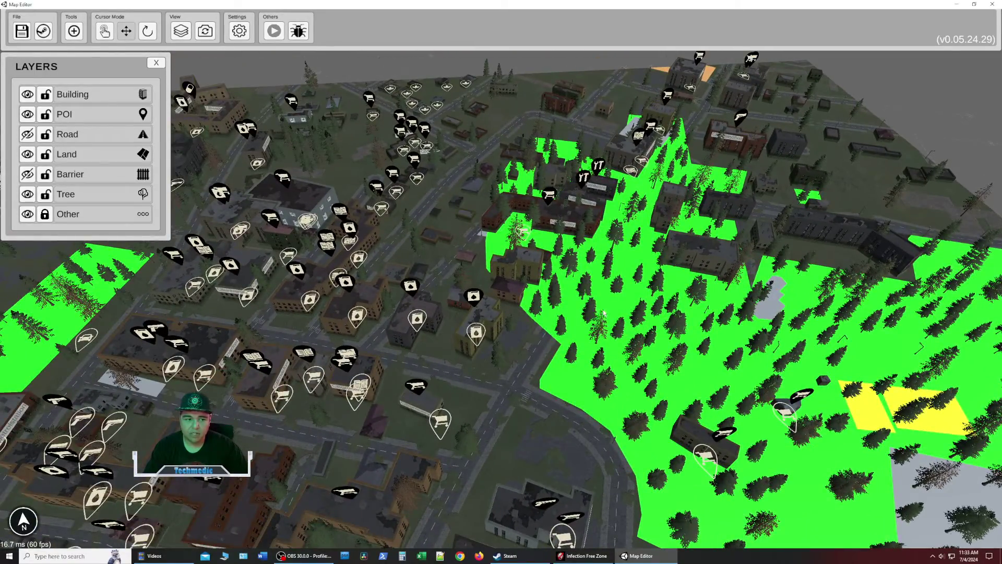
key(a)
key(a)
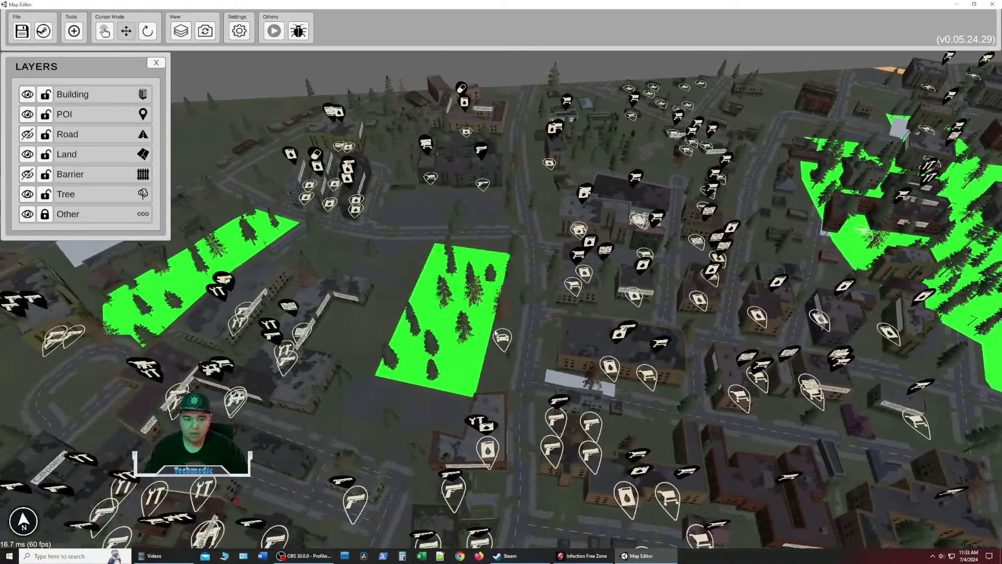
middle_drag(499, 316, 526, 321)
key(d)
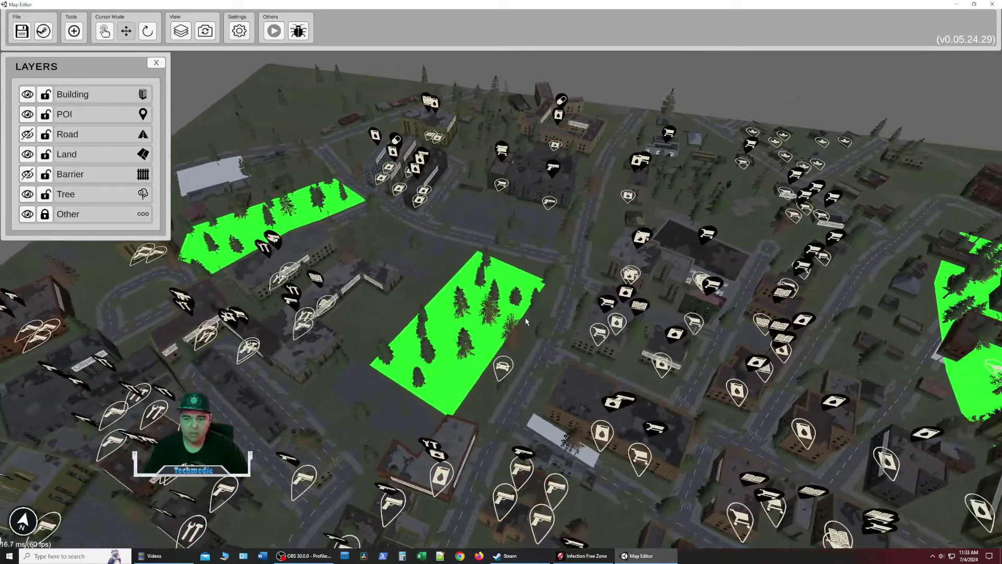
Survey the POI points across the central town blocks, from the small green park to the orange land strip
key(s)
key(s)
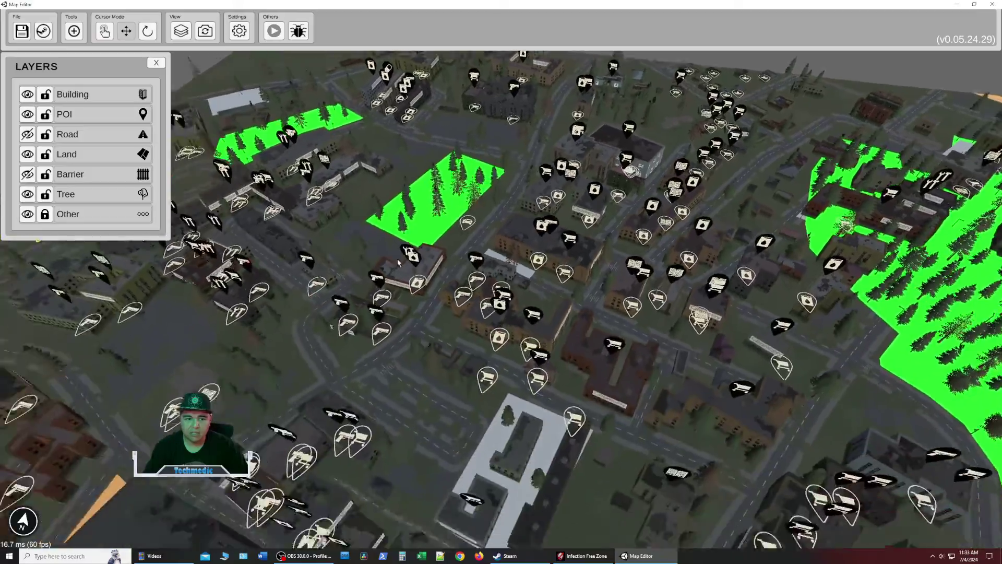
key(a)
key(a)
key(w)
key(a)
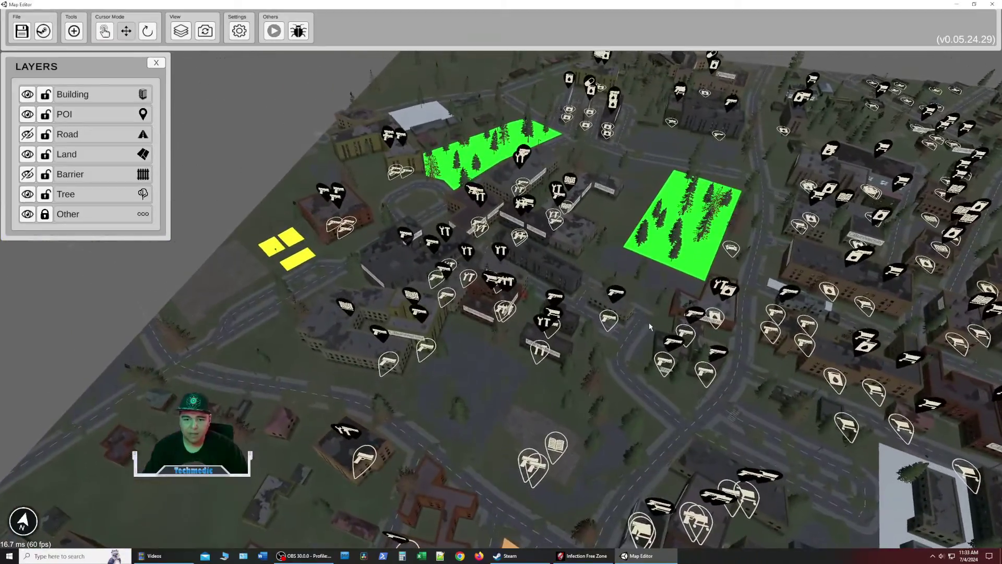
key(s)
key(d)
key(s)
key(d)
key(w)
key(a)
key(w)
key(a)
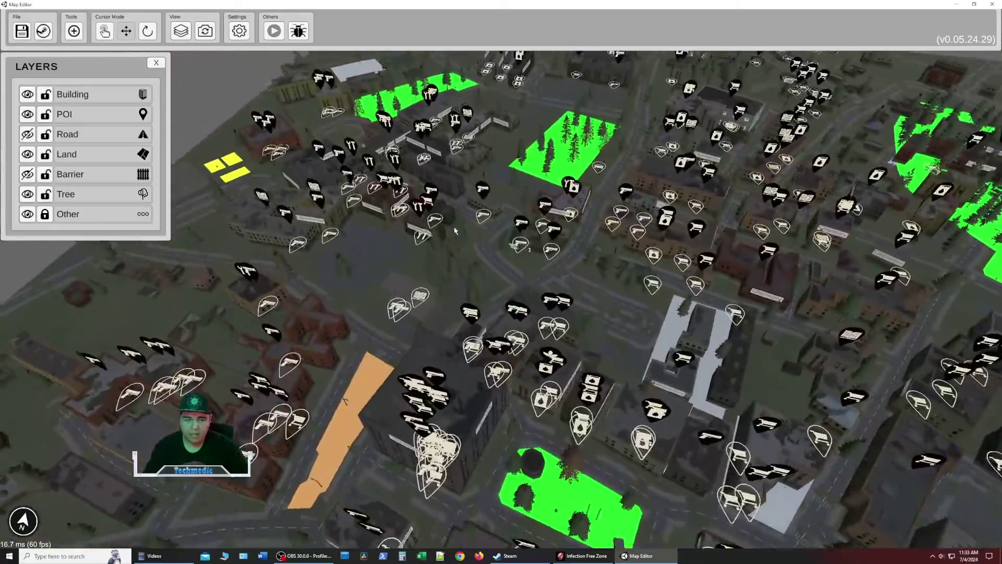
Examine the POI points and name labels on the CBhardware, CBpolice and CBschool buildings up close
scroll(622, 393, up, 5)
scroll(621, 392, down, 3)
key(d)
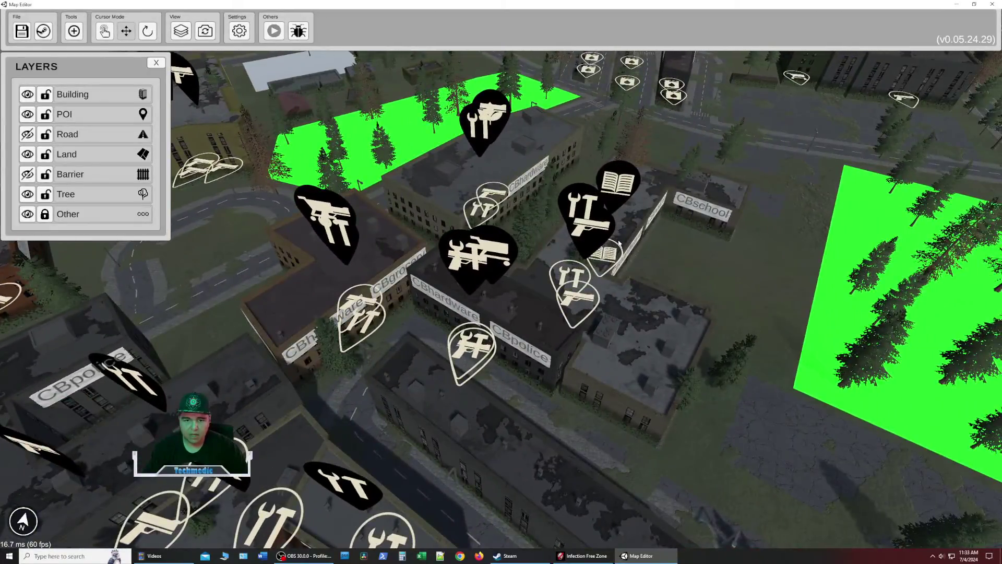
key(s)
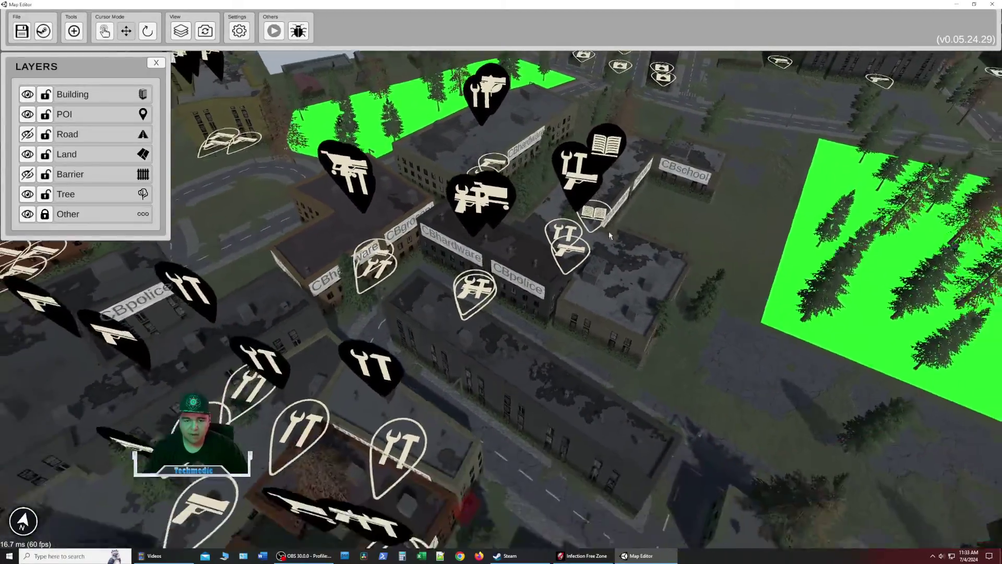
key(d)
key(e)
scroll(605, 234, down, 2)
key(s)
key(a)
key(w)
key(q)
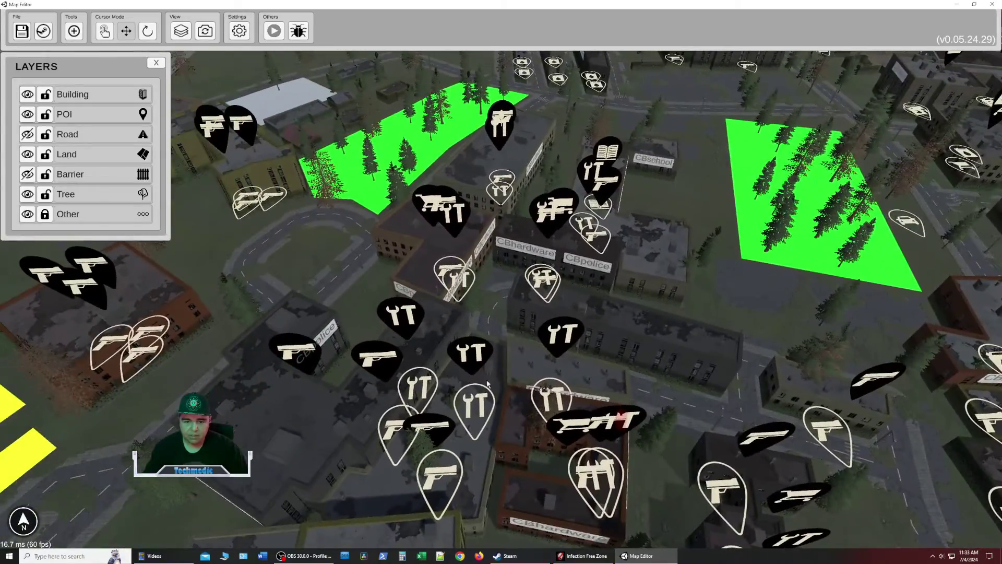
key(d)
key(s)
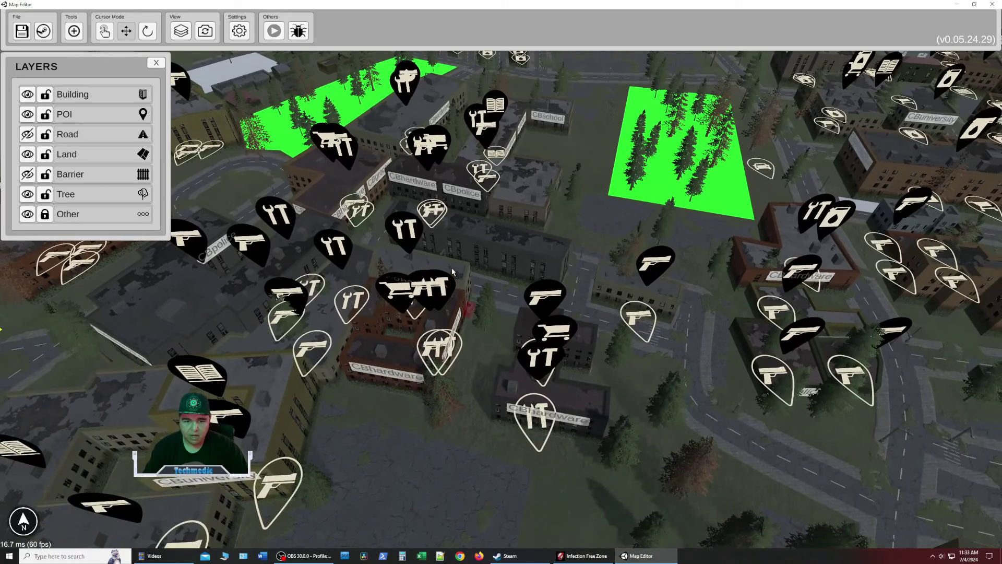
scroll(585, 242, down, 2)
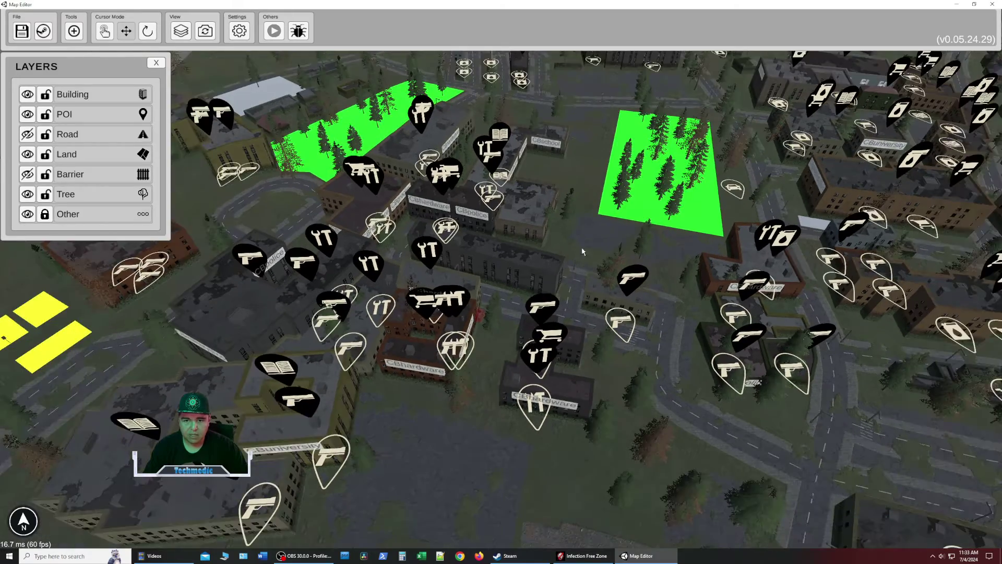
Review the edited town once more from above and save the map
key(s)
scroll(657, 319, down, 3)
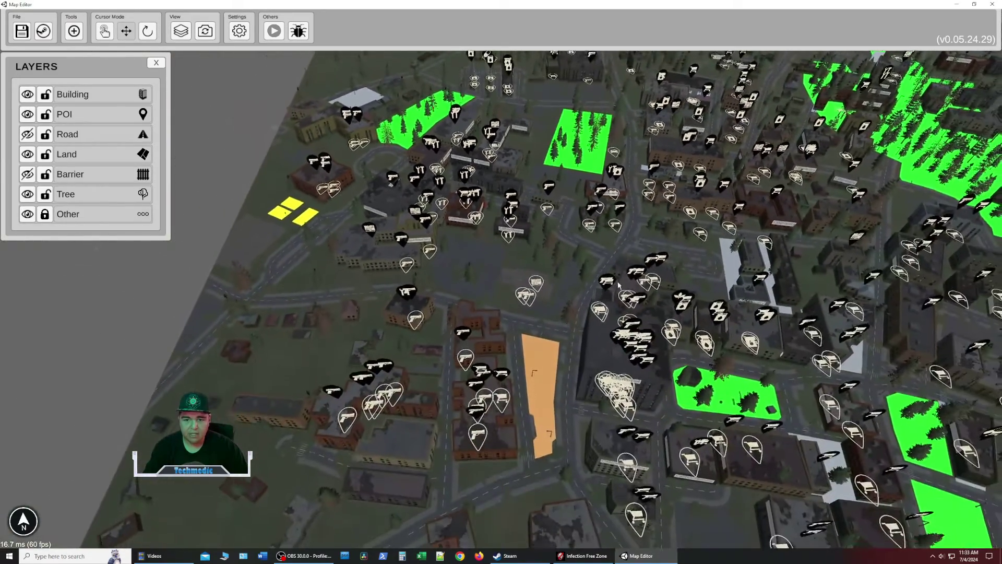
key(w)
key(d)
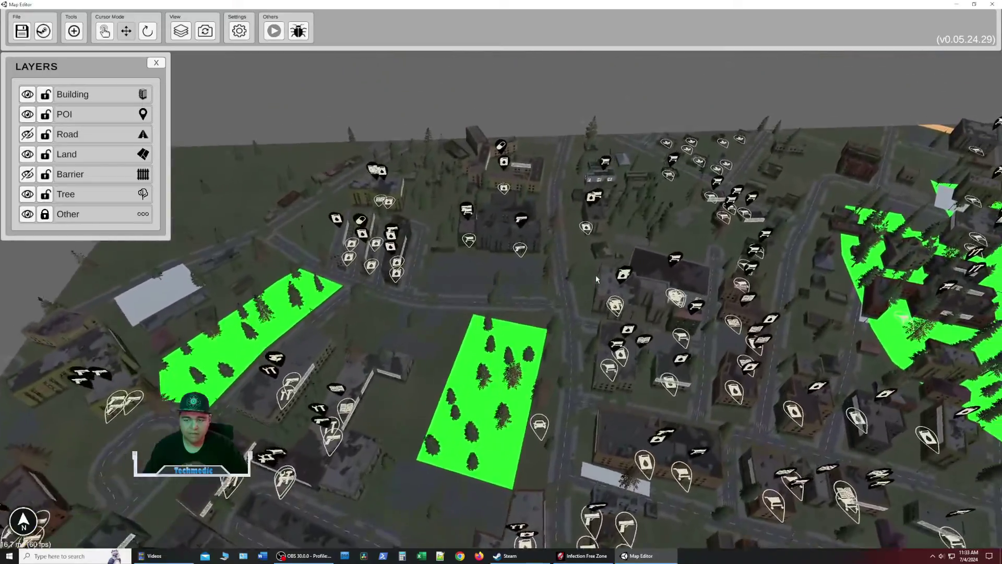
key(s)
scroll(520, 281, down, 3)
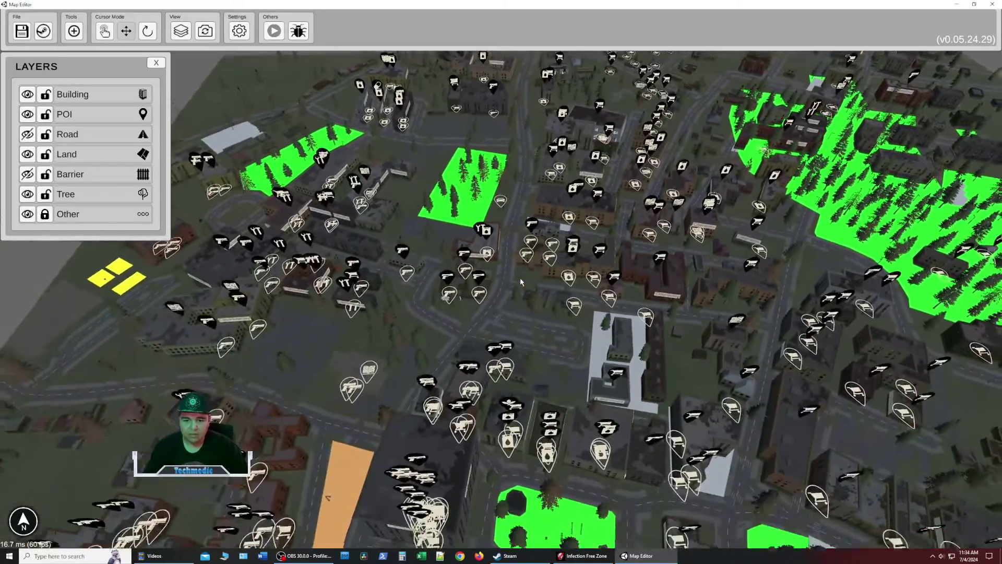
key(q)
key(w)
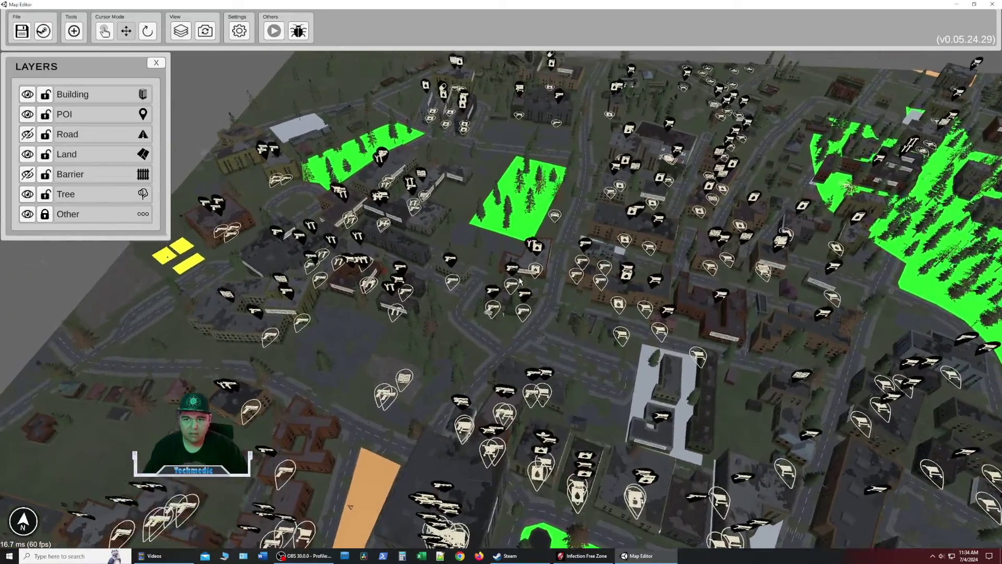
key(d)
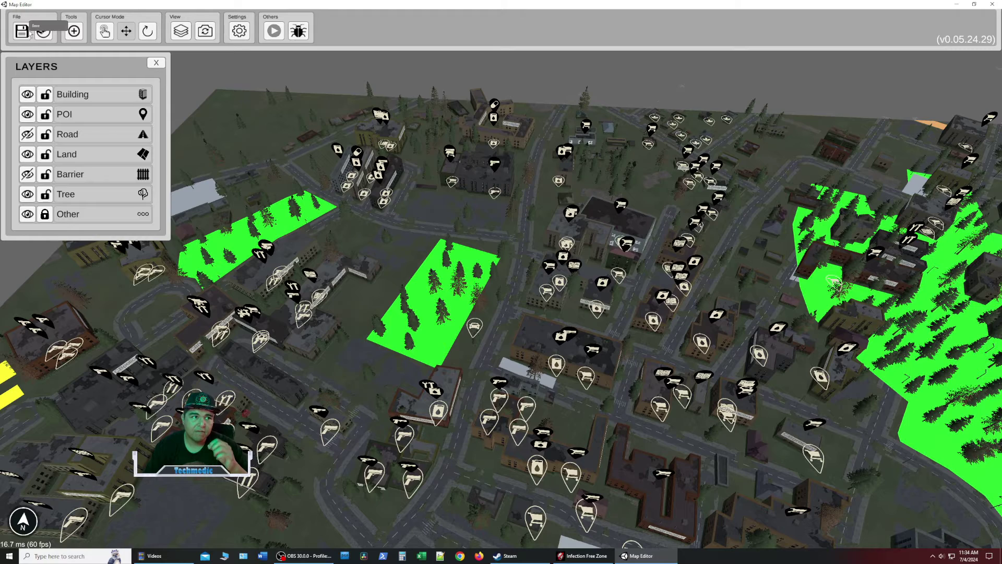
click(29, 32)
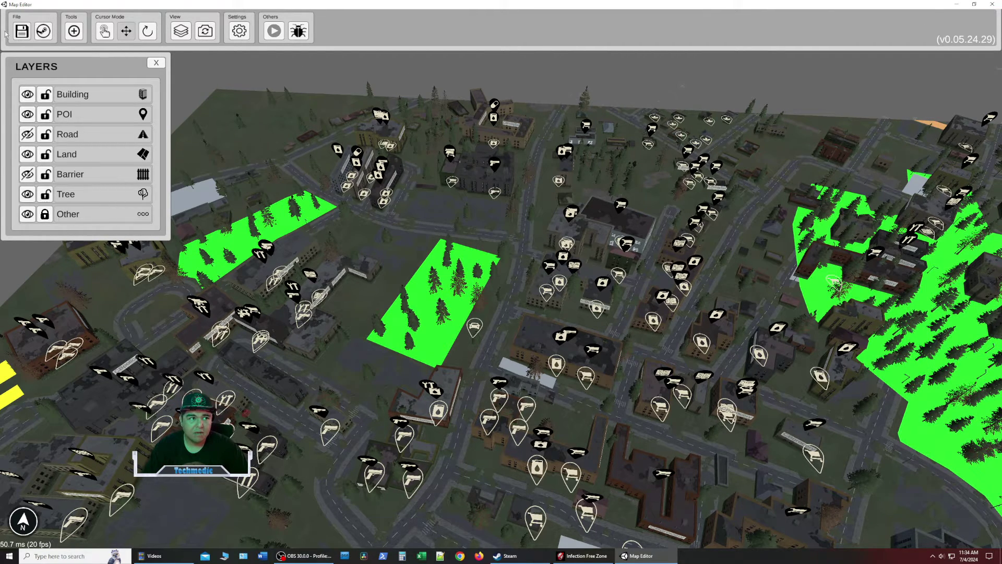
Save the edited Taos map and exit the Map Editor, accepting the exit despite the unsaved-changes alert
click(21, 31)
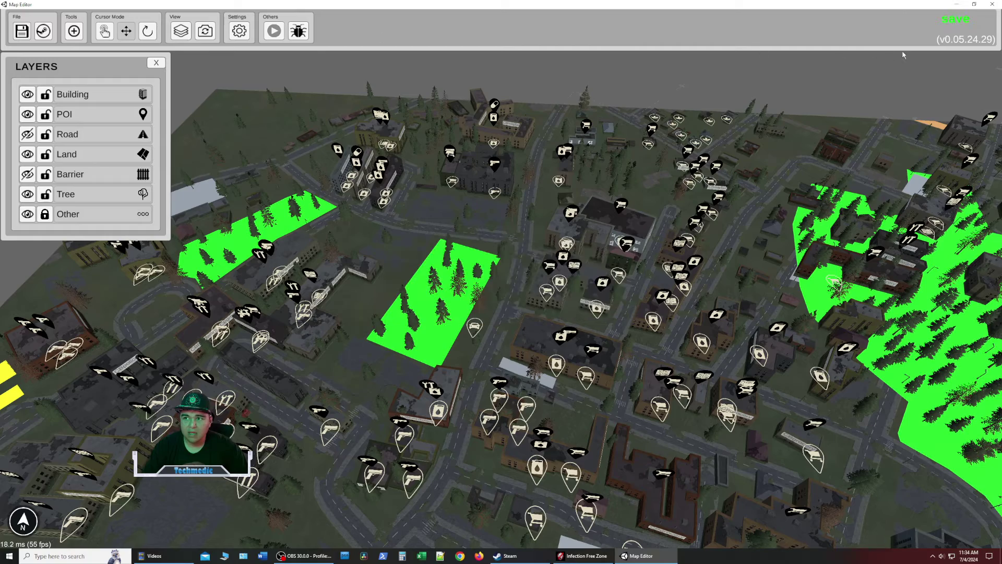
click(991, 5)
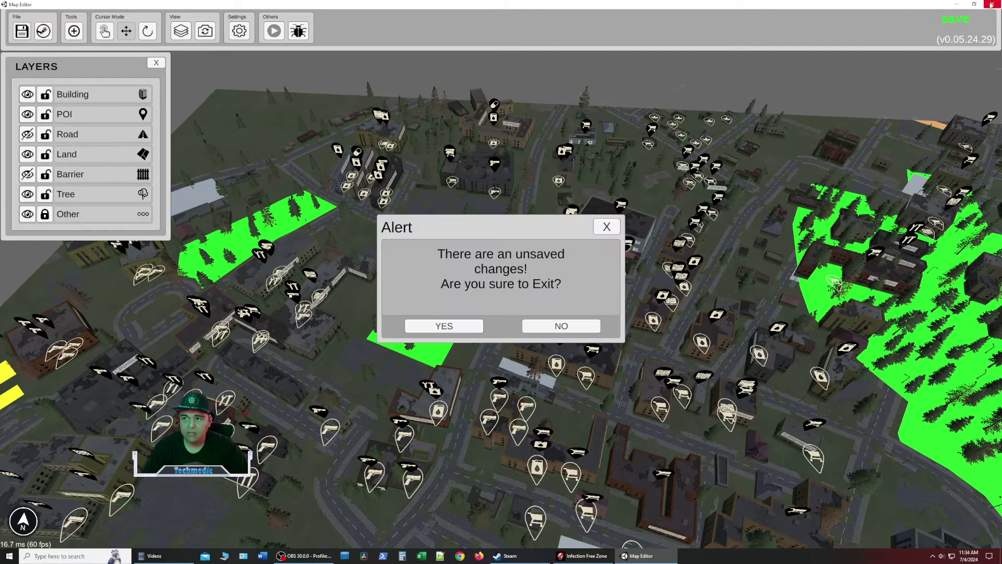
click(416, 327)
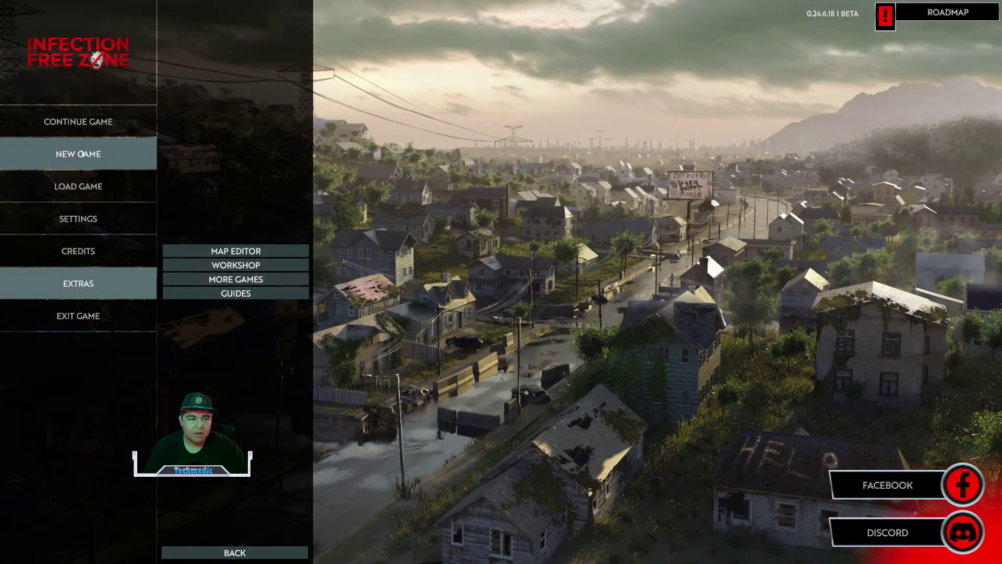
click(82, 154)
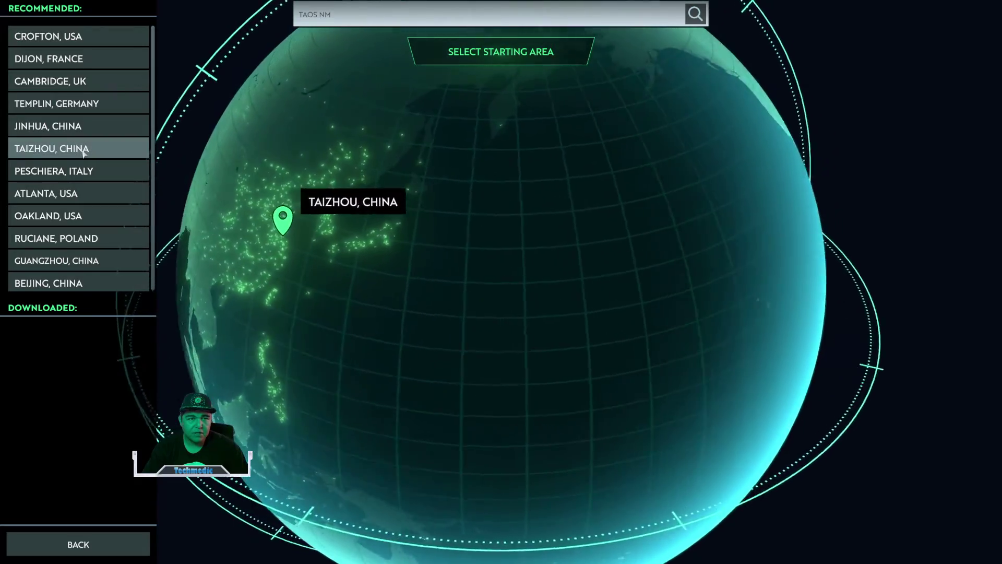
click(83, 151)
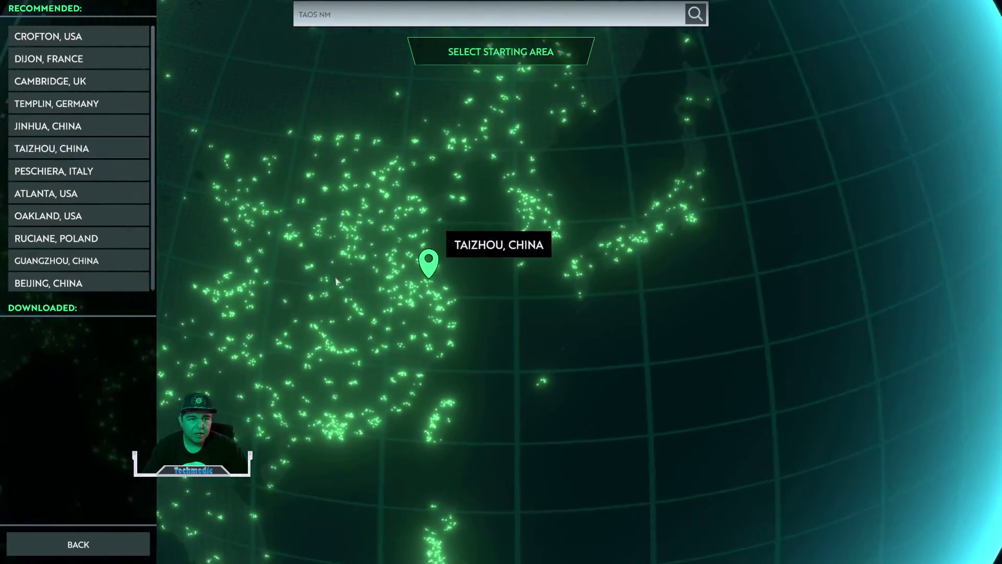
key(Escape)
Load the IFZ TAOS, Day 4, 18.00 save dated 07/04/2024 01:18:09 and look over the town's trees and buildings
click(78, 186)
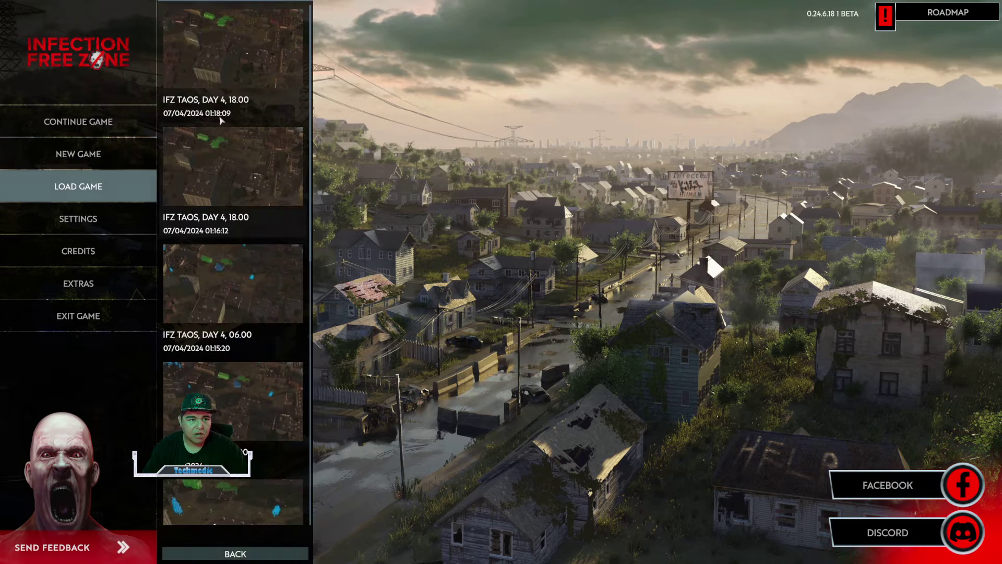
click(248, 104)
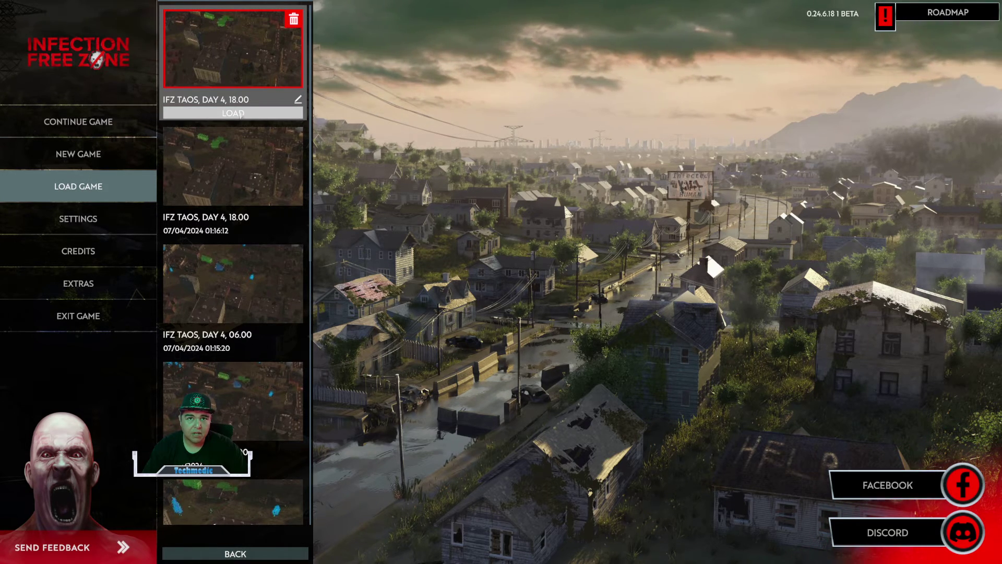
click(234, 113)
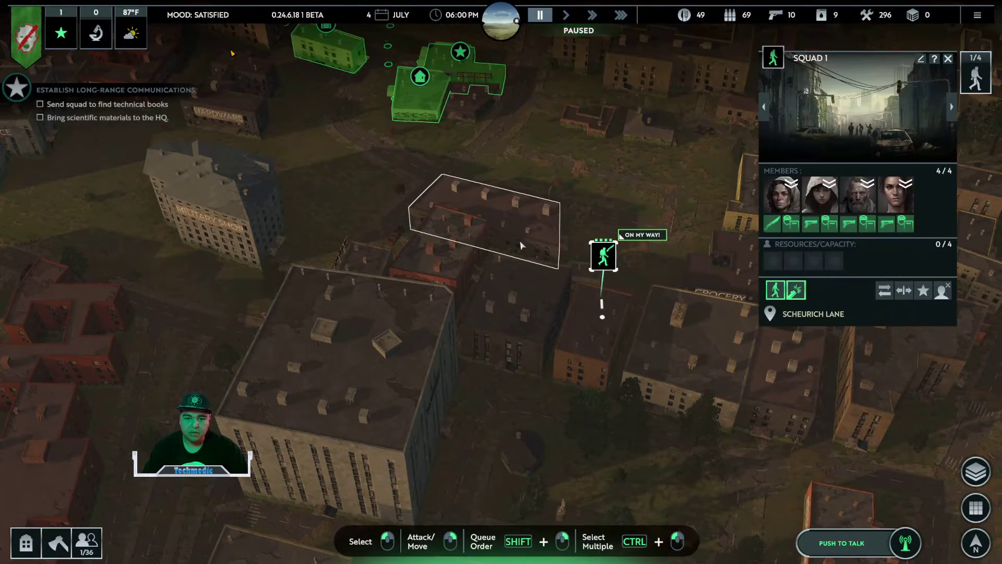
key(w)
key(d)
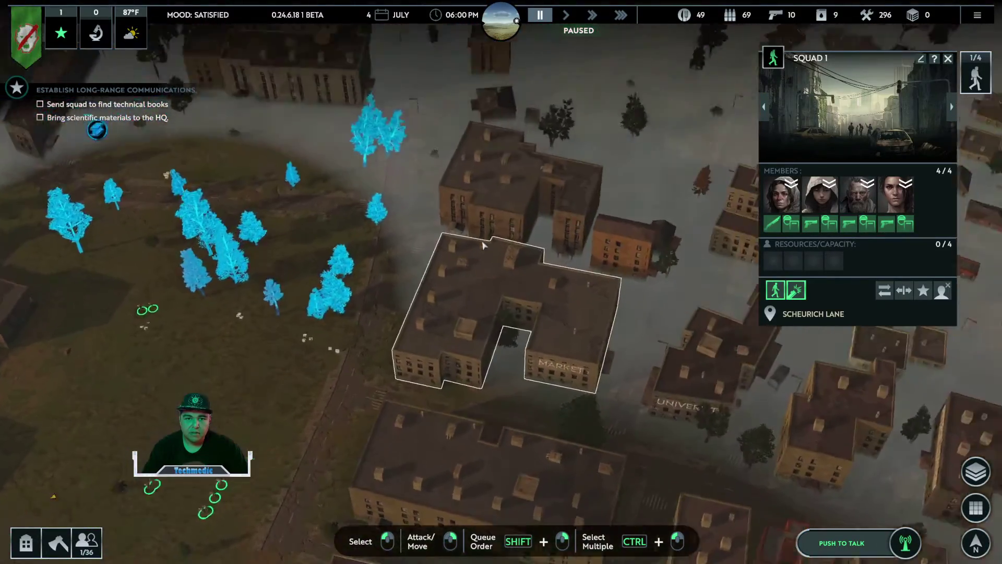
scroll(496, 245, down, 3)
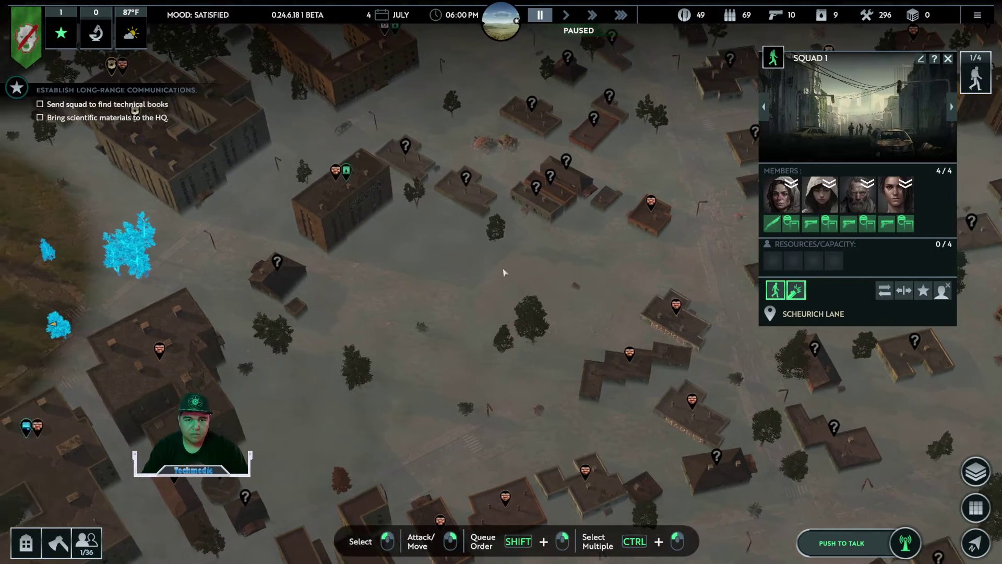
Leave the loaded game without saving and return to the main menu
key(Escape)
key(Escape)
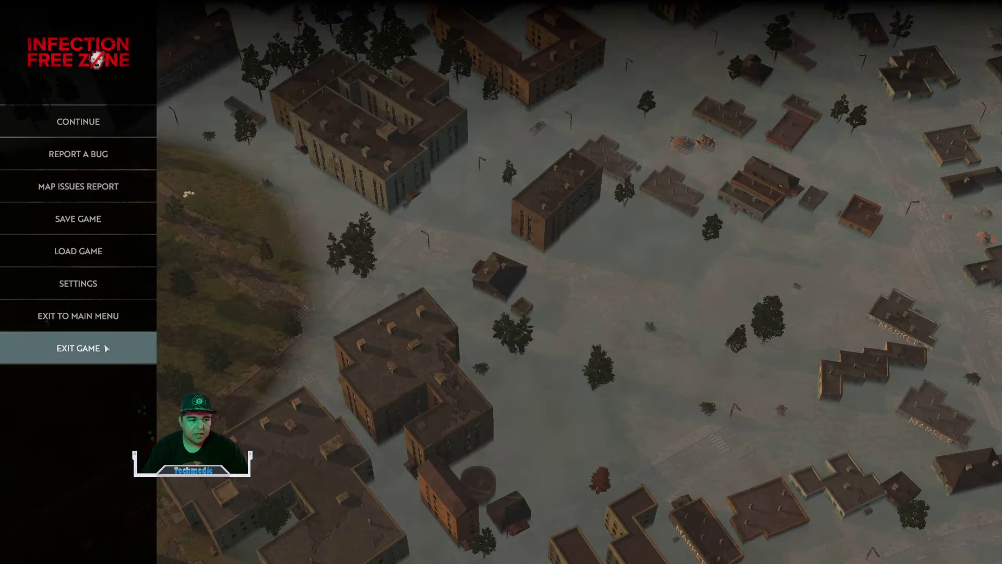
click(106, 315)
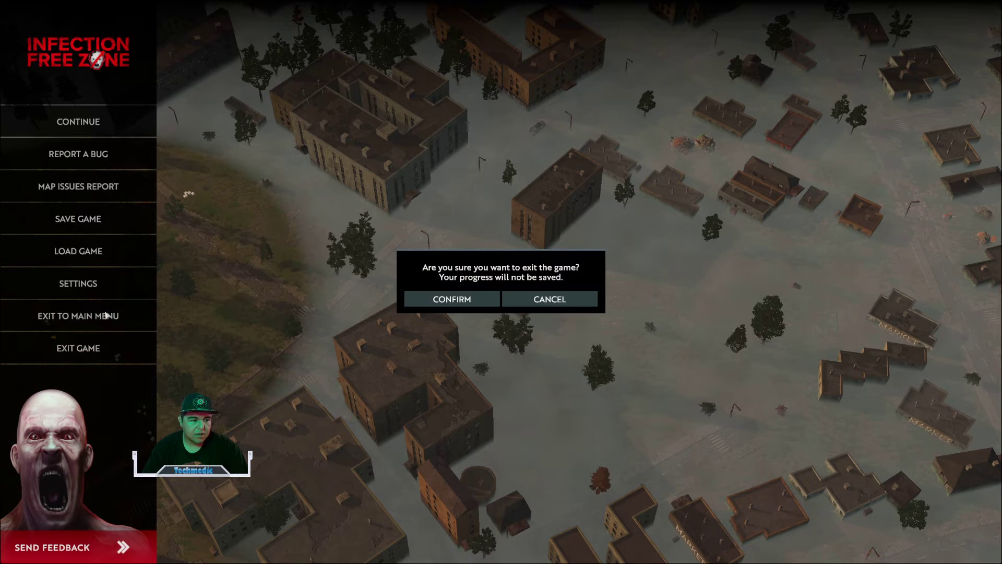
click(430, 304)
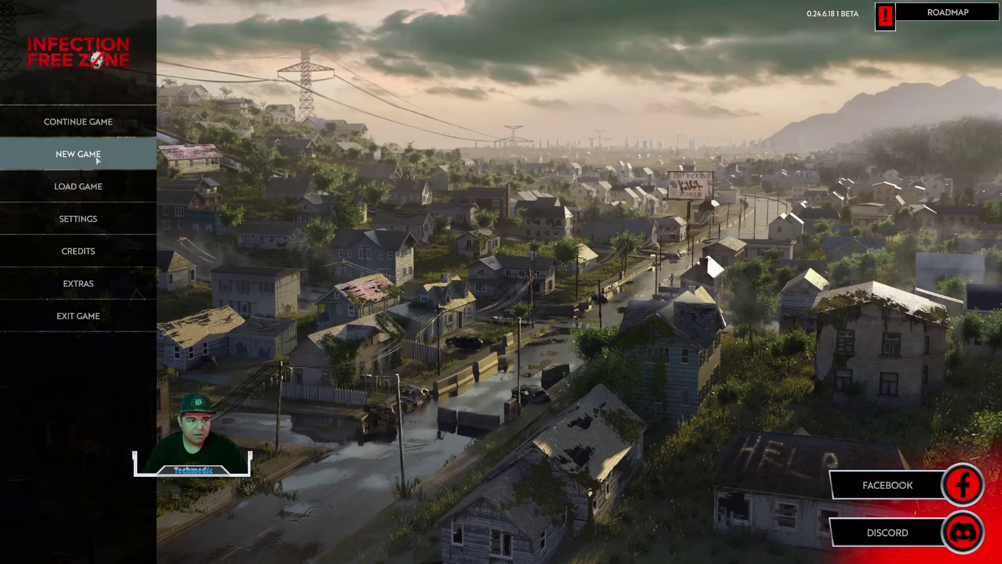
Begin a new game, search for TAOS NM, and accept the Taos, New Mexico tile as the starting area
click(86, 151)
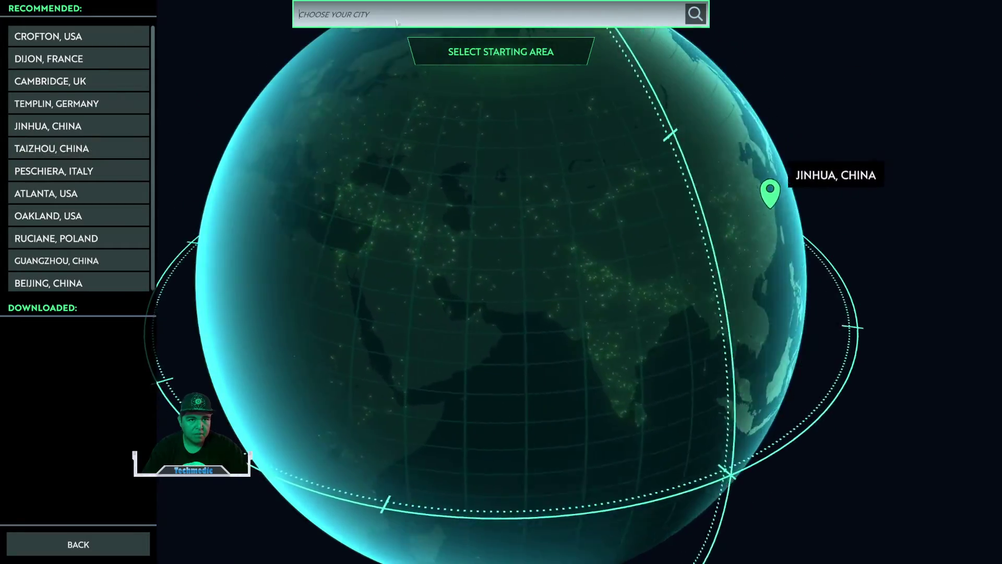
text(TAOS NM)
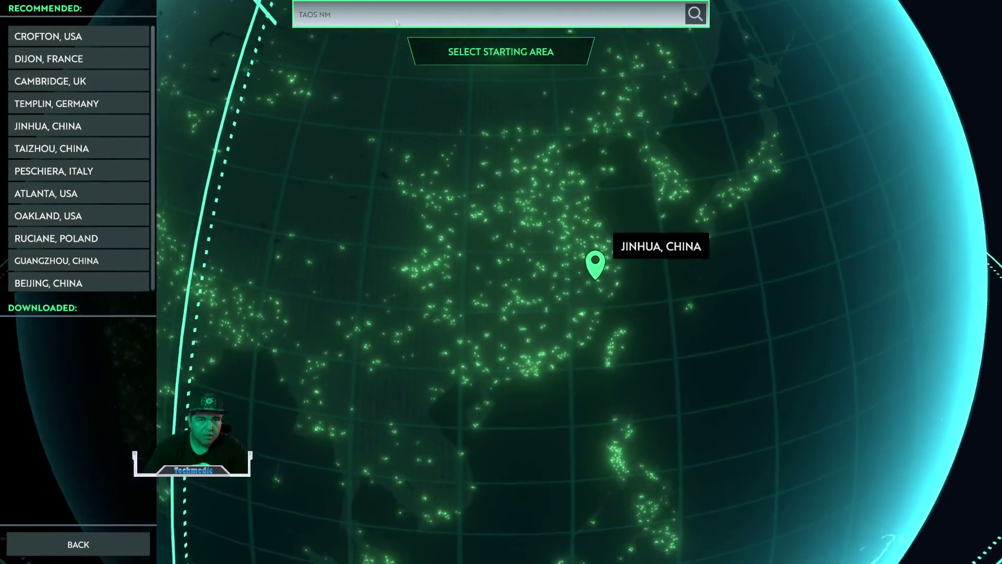
click(695, 14)
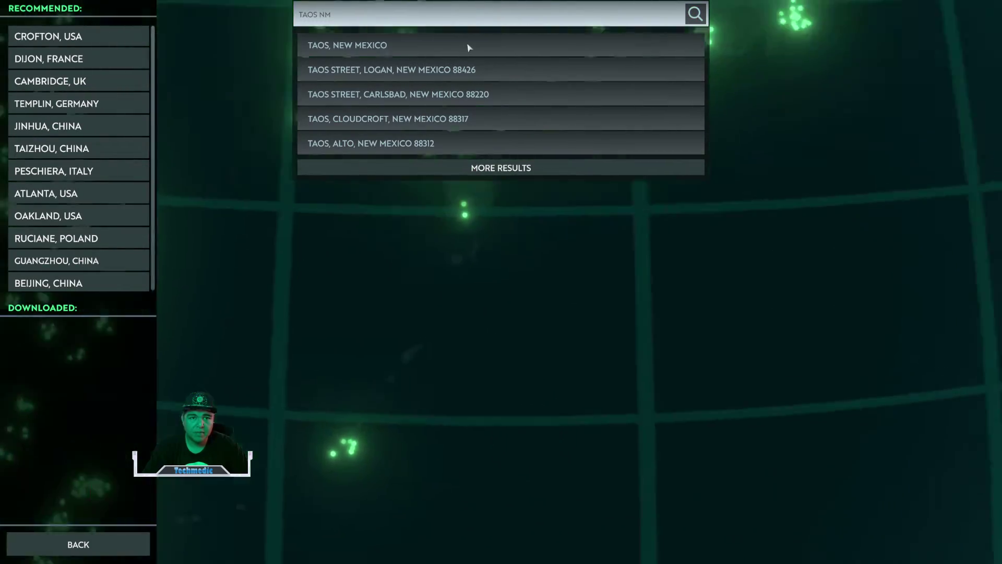
click(467, 45)
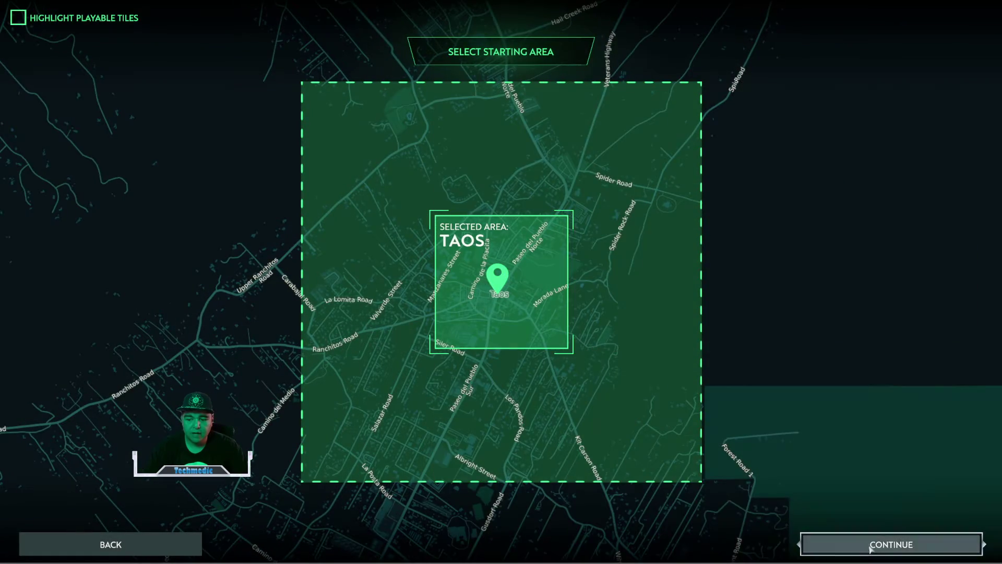
click(891, 545)
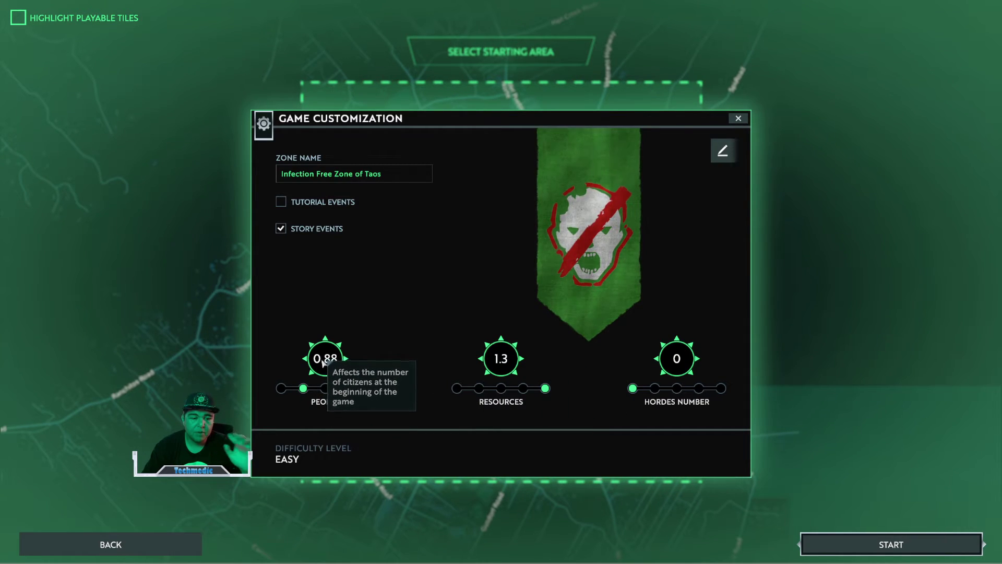
Set People to 1 and keep Hordes Number at its lowest setting, 0, and start the game
click(325, 388)
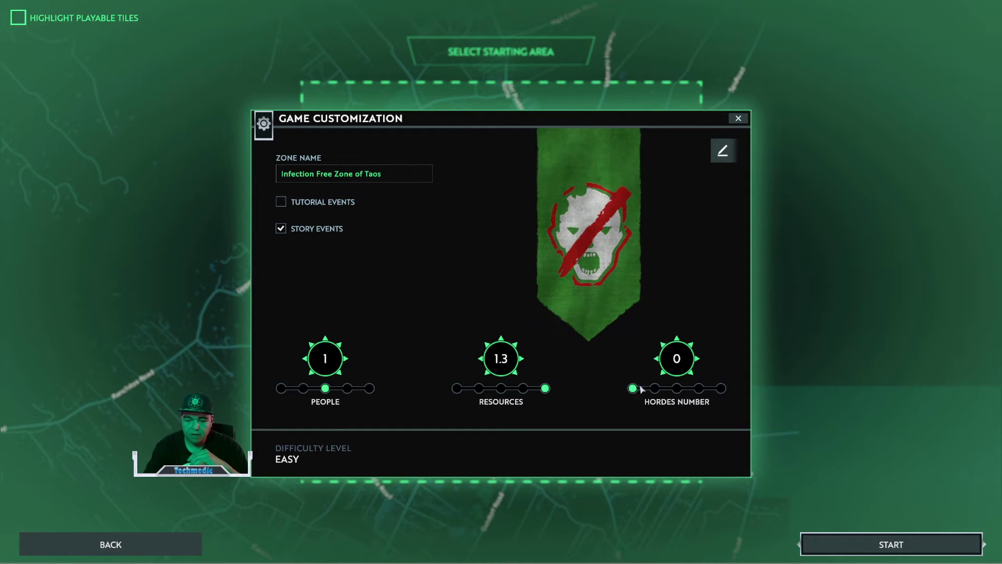
click(677, 388)
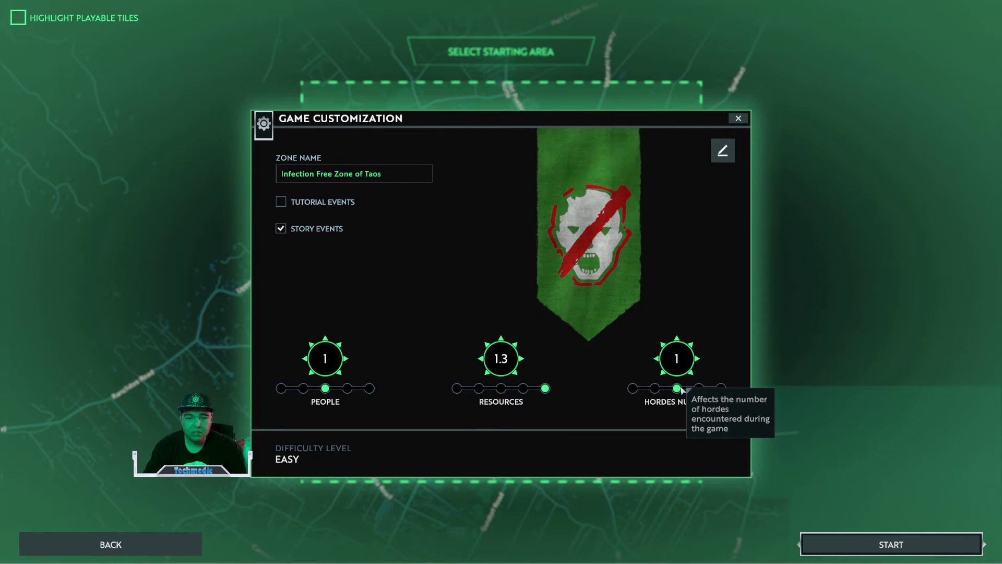
click(633, 388)
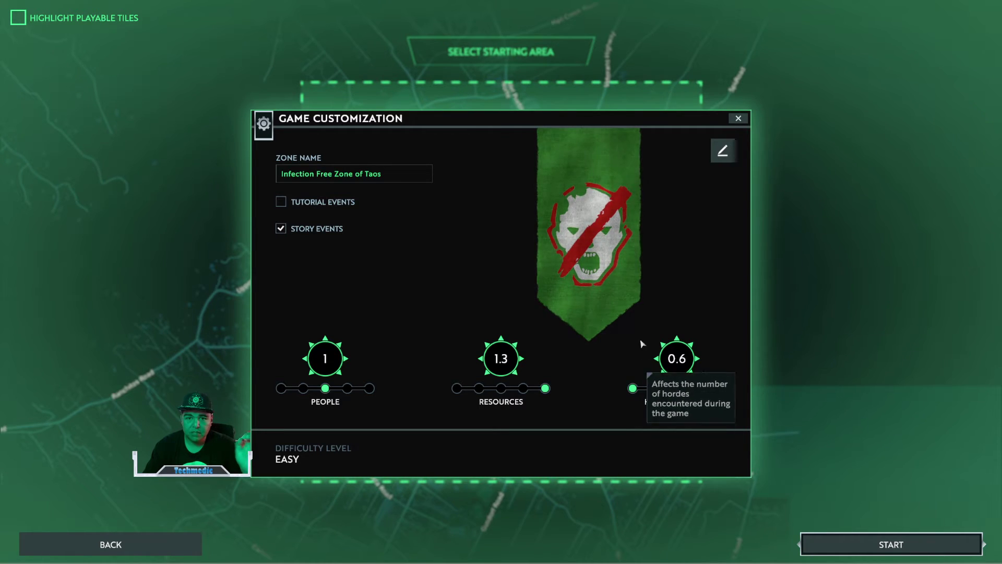
click(867, 545)
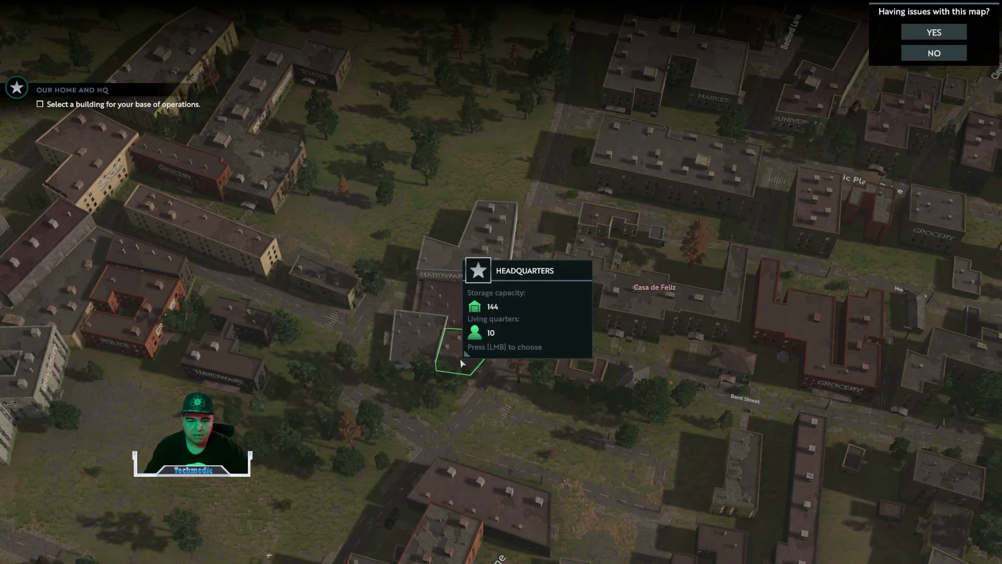
Choose the small four-sided building beside the police building below the hardware store as headquarters and pause the game
click(434, 341)
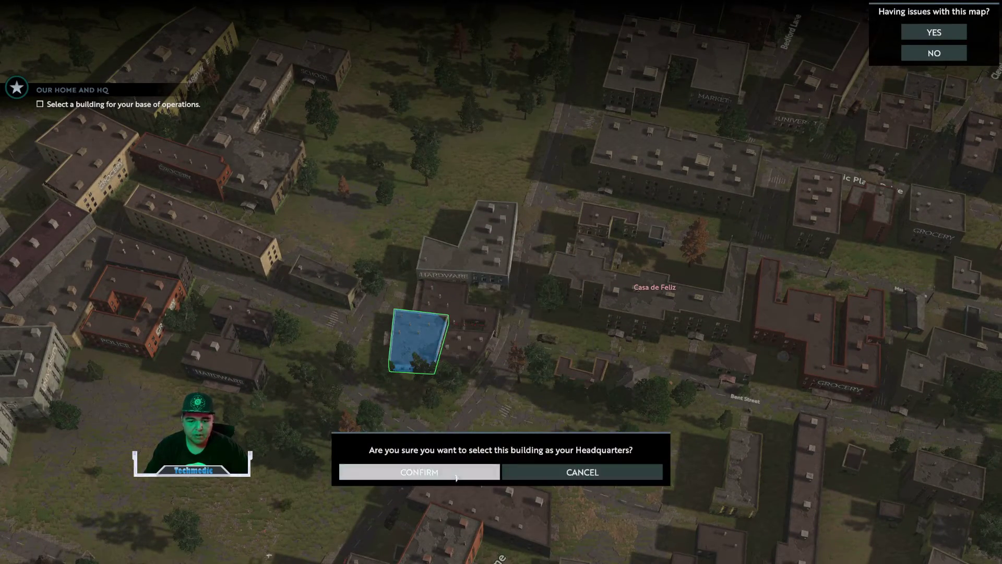
click(456, 476)
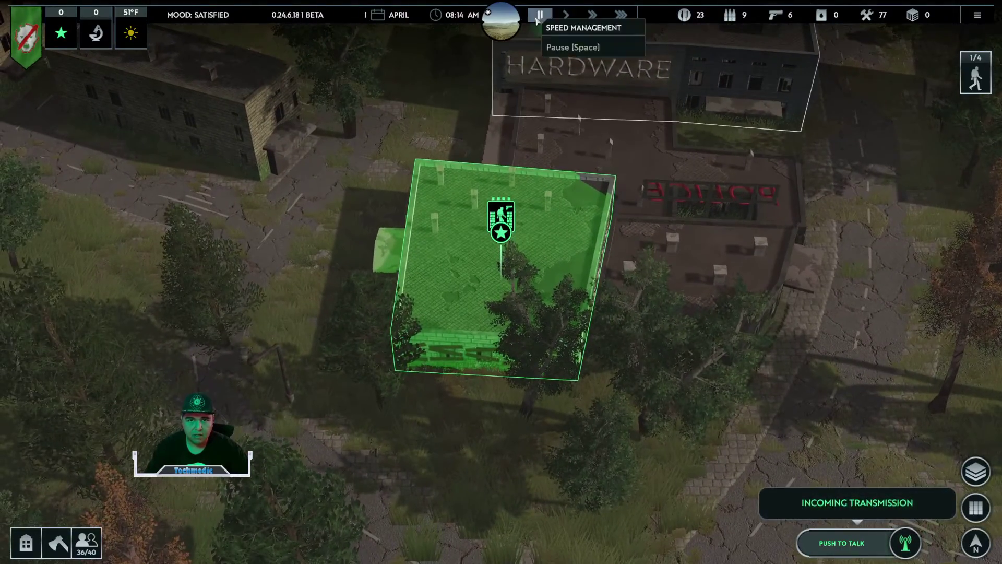
click(538, 16)
Open the incoming radio transmission and read it through to accept the long-range communications objective
scroll(502, 274, down, 10)
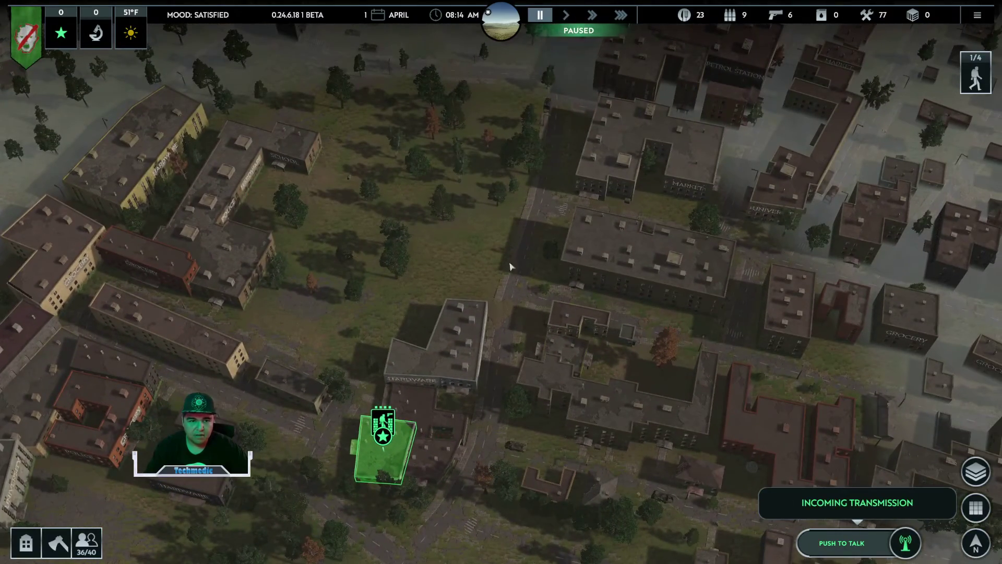
scroll(459, 329, up, 3)
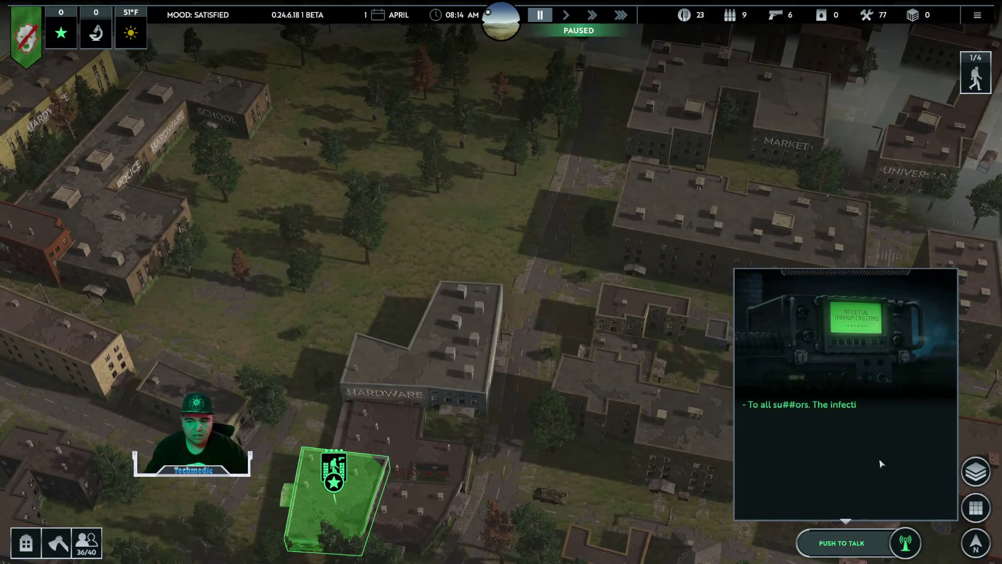
click(846, 509)
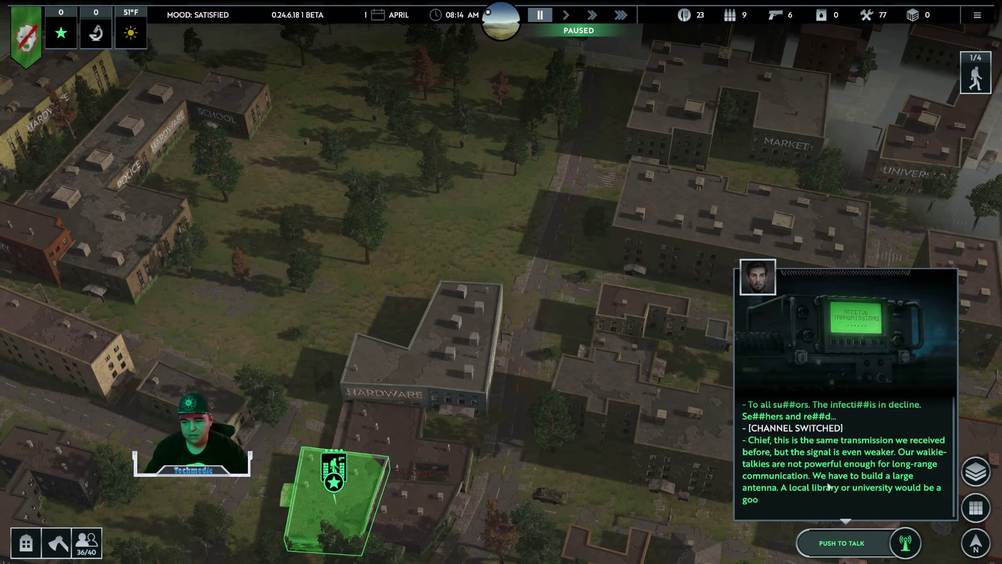
click(845, 508)
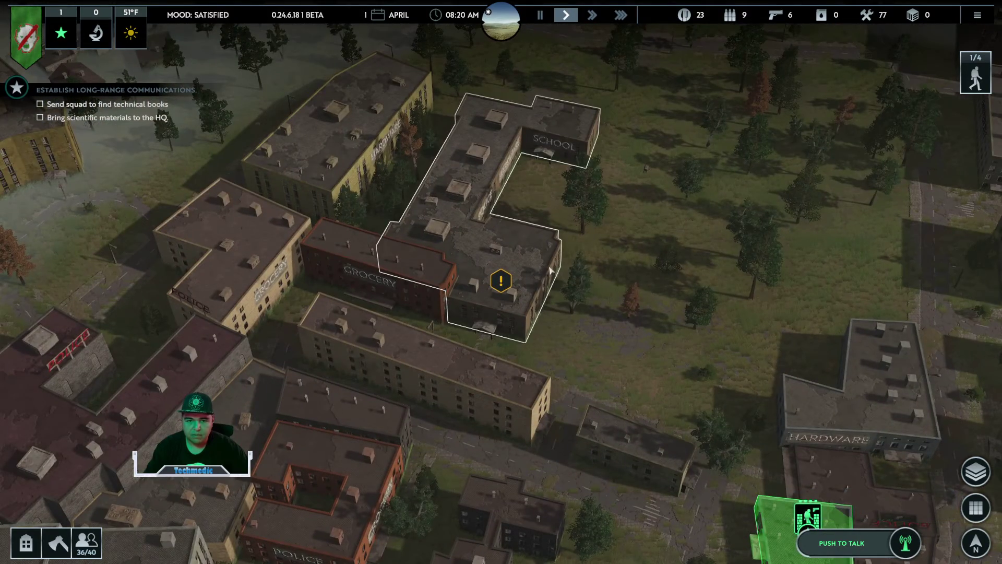
Examine the school block, the added trees near the markets, and the resource markers on the petrol station roof up close
key(a)
key(d)
key(w)
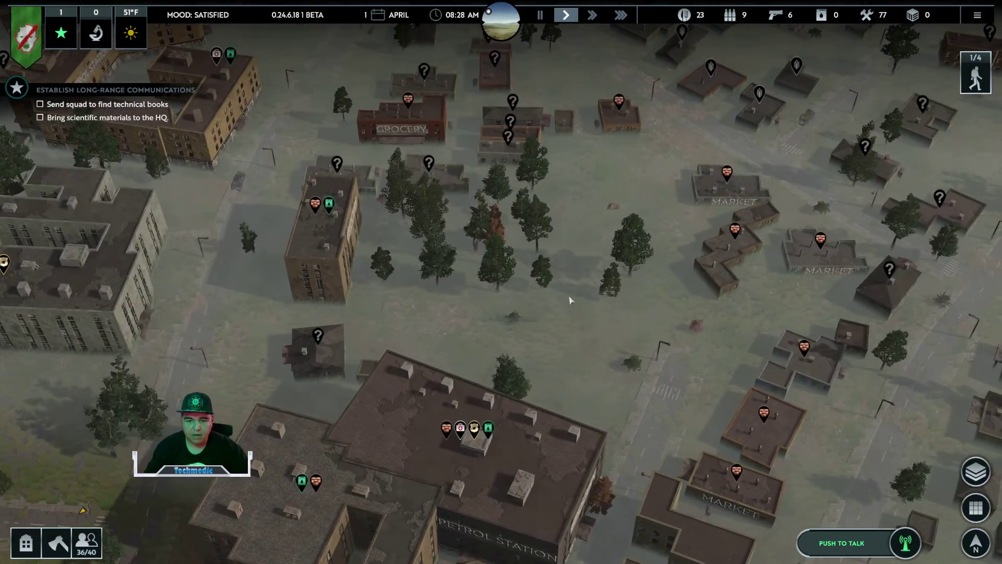
middle_drag(570, 299, 414, 416)
scroll(414, 416, up, 5)
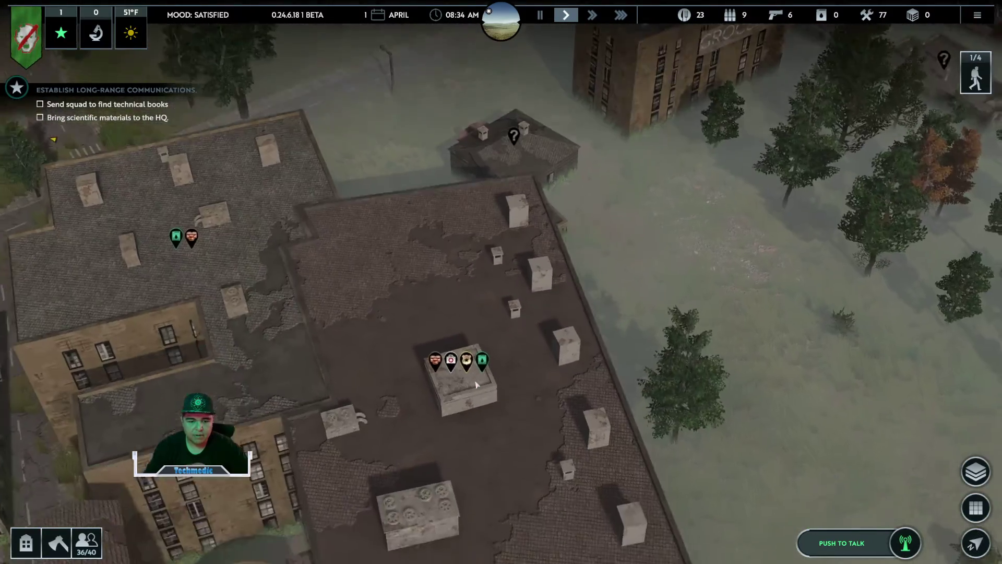
right_drag(476, 385, 476, 249)
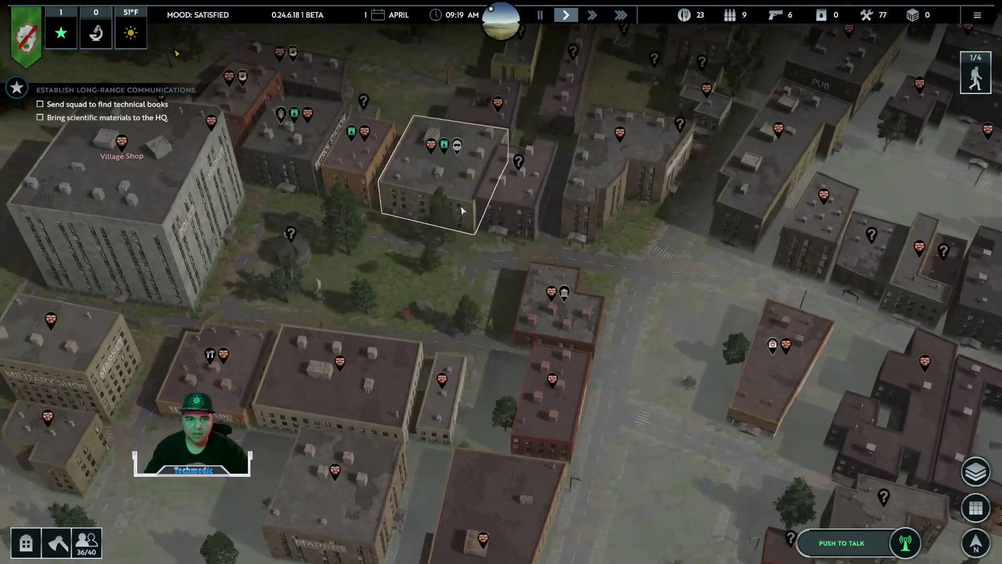
Survey the resource markers and name signs from the Village Shop and El Gamal blocks past the headquarters to the petrol station
key(a)
key(w)
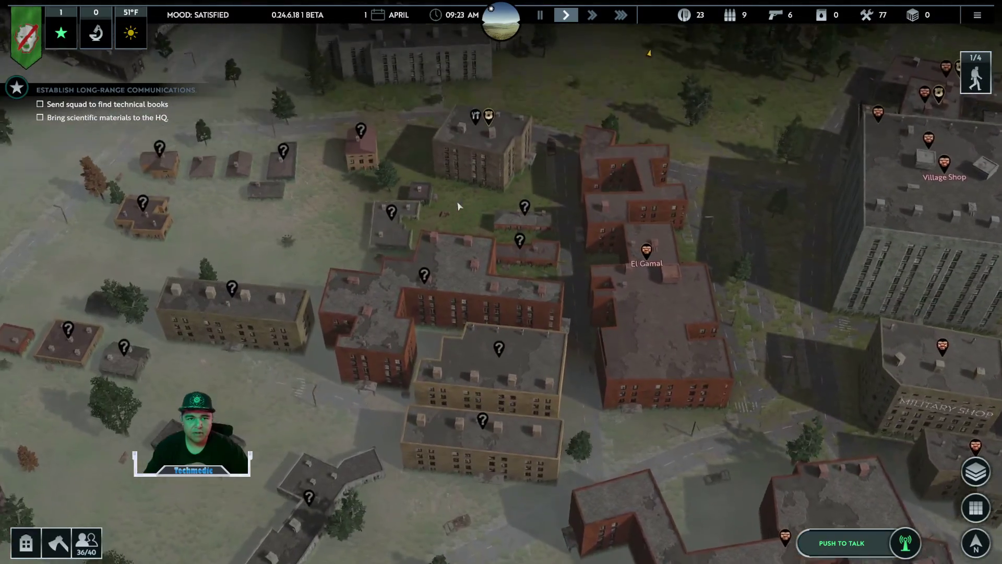
key(q)
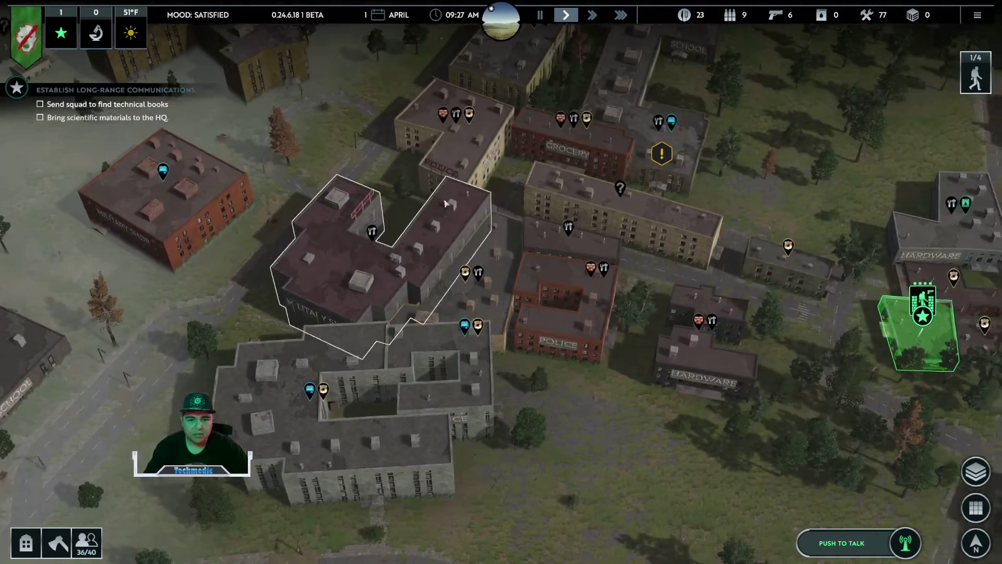
key(q)
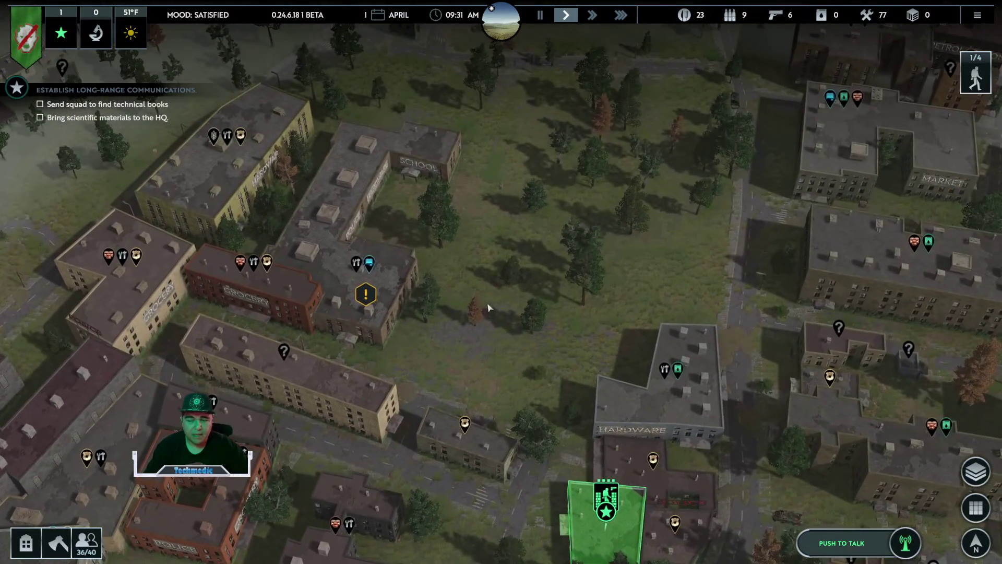
key(q)
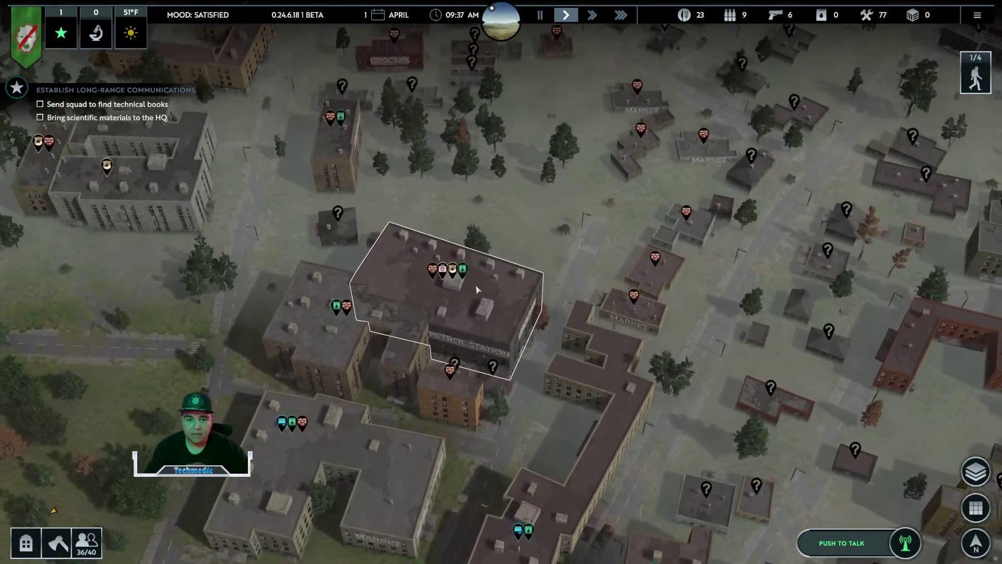
Survey the blocks from the petrol station back to the headquarters, then select Squad 1 and check its members' levels
key(w)
key(a)
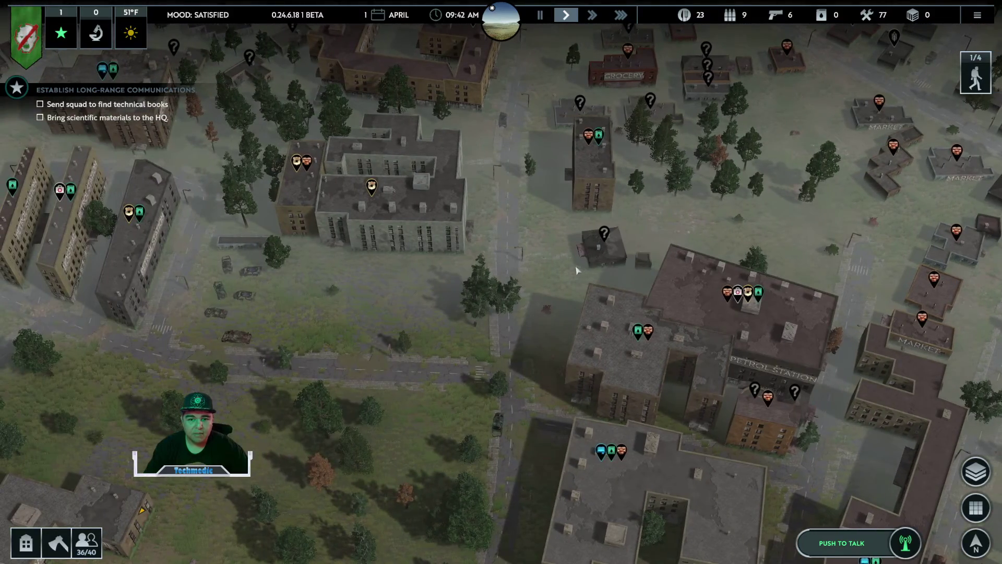
key(s)
key(e)
key(a)
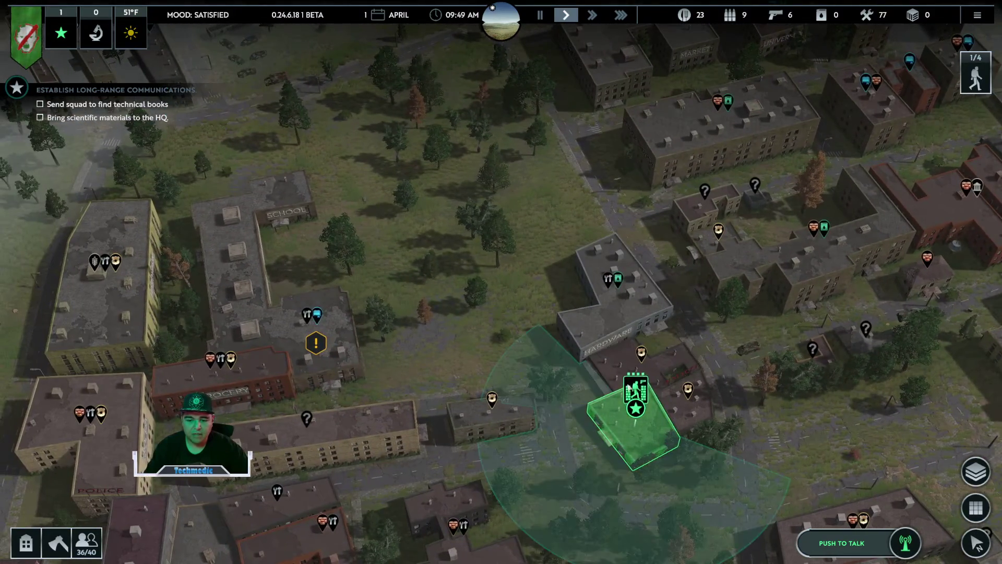
click(627, 387)
key(d)
key(s)
mouse_move(781, 190)
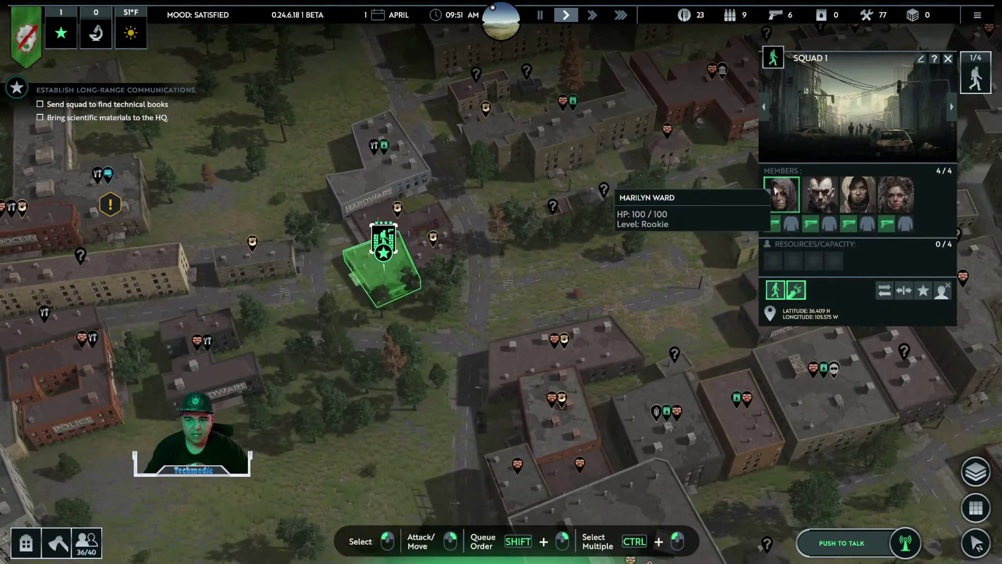
key(a)
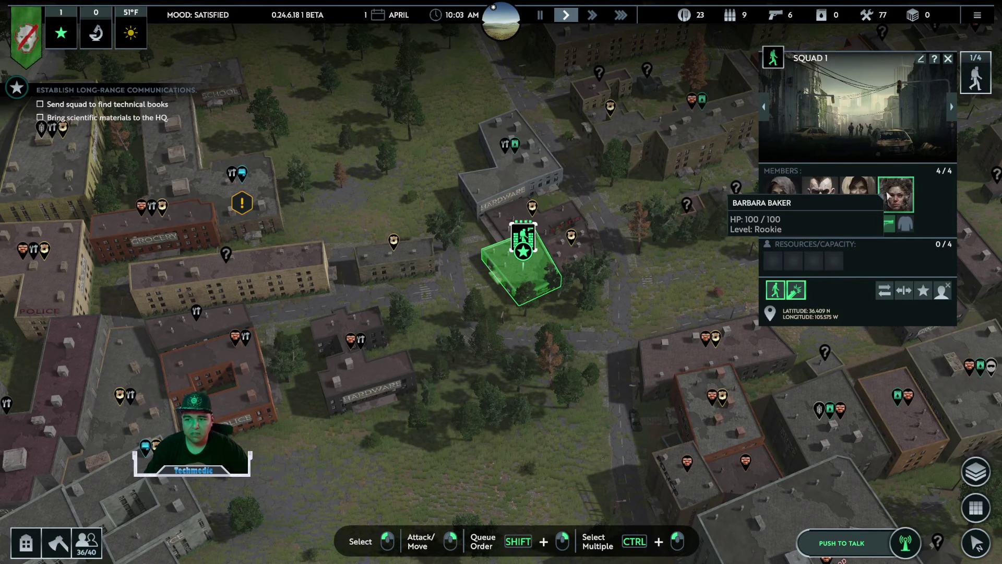
Switch to a new File Explorer window and look through Steam's common folder for the Infection Free Zone folders
key(super)
text(ww)
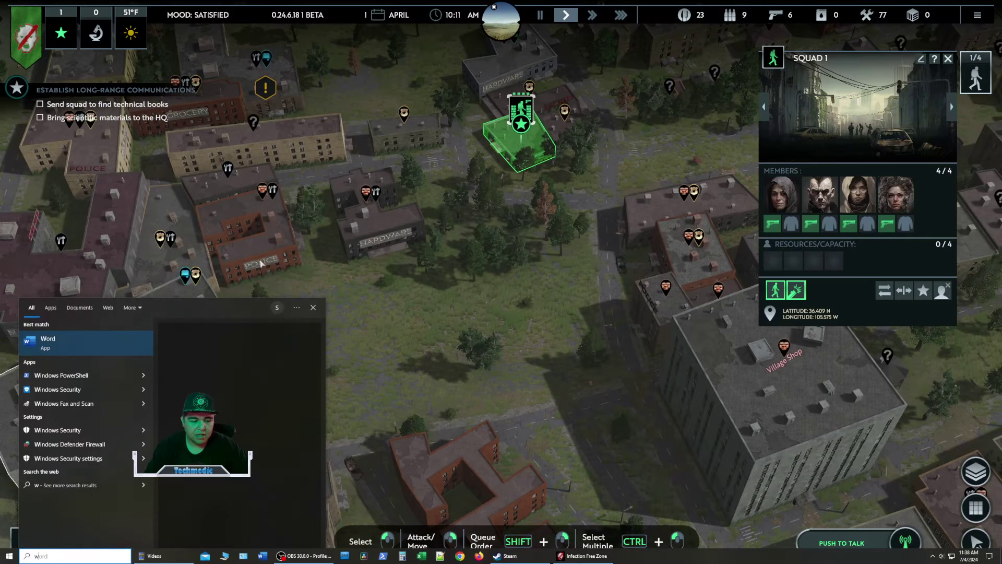
right_click(189, 558)
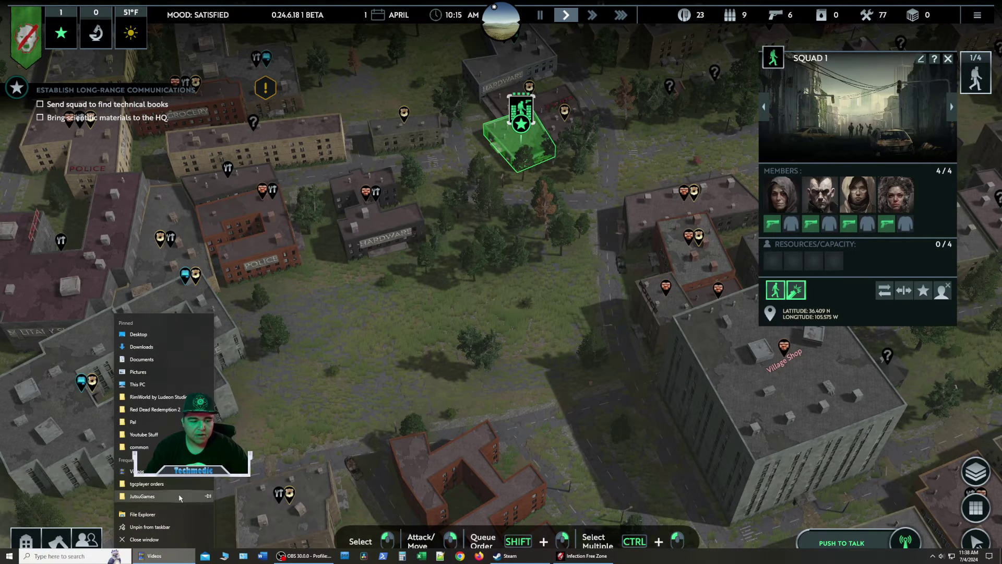
click(143, 534)
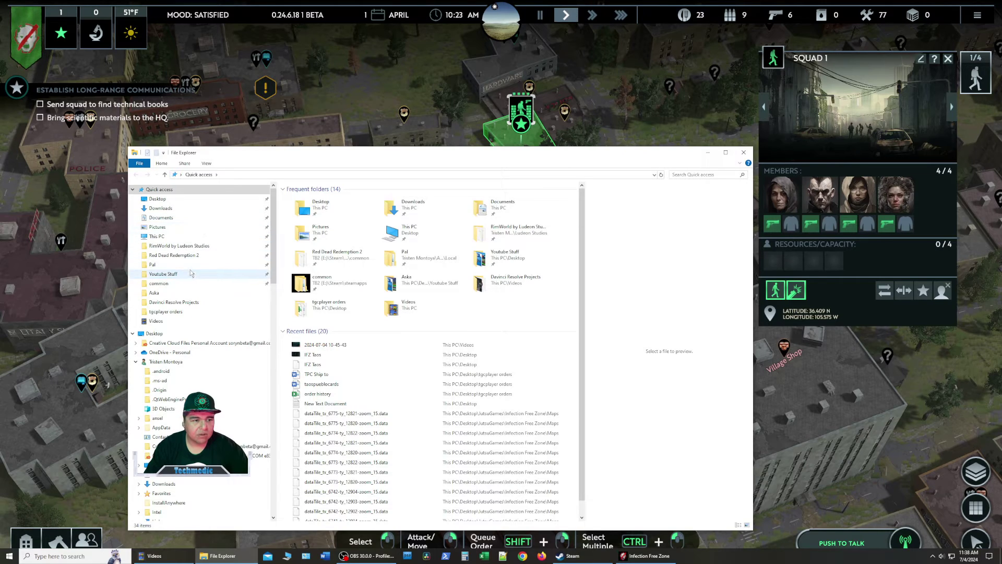
click(160, 283)
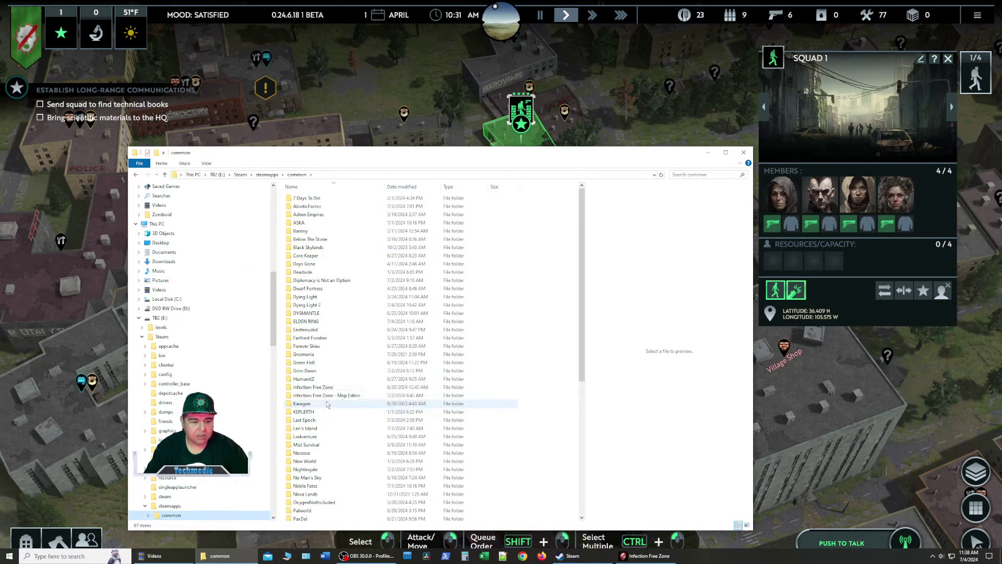
scroll(332, 389, down, 2)
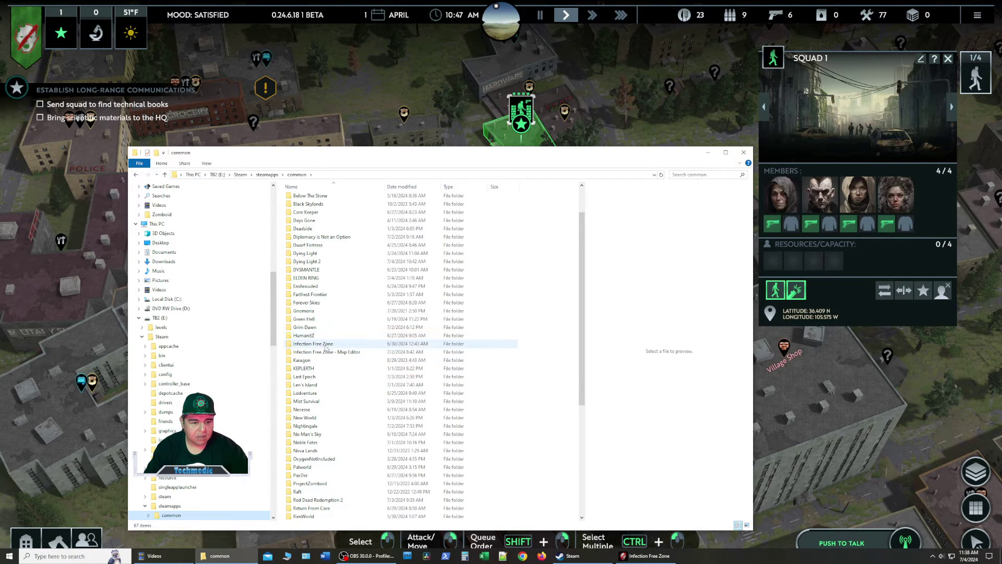
scroll(331, 361, up, 1)
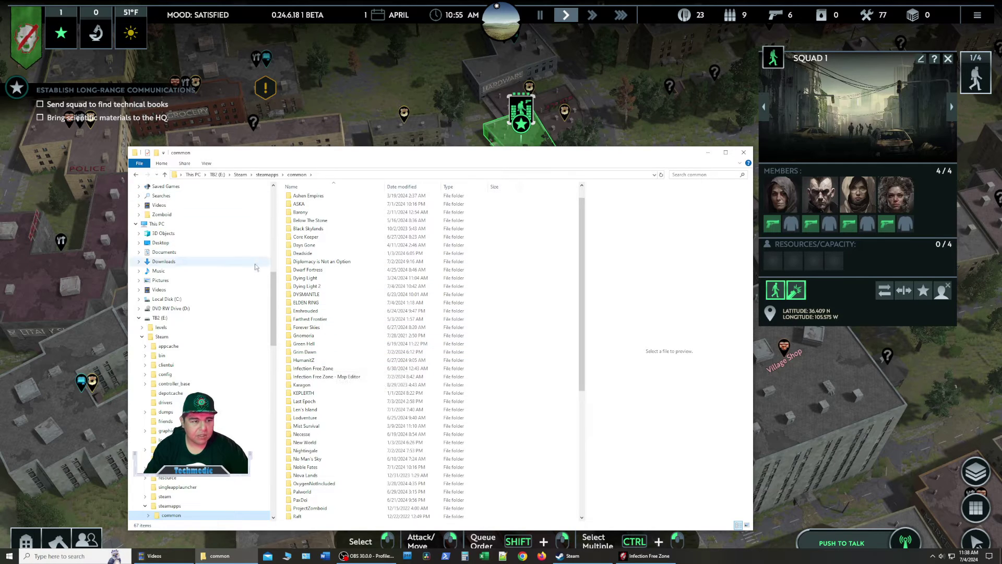
Browse to the Saves folder of Infection Free Zone under AppData\LocalLow\JutsuGames
scroll(269, 284, up, 10)
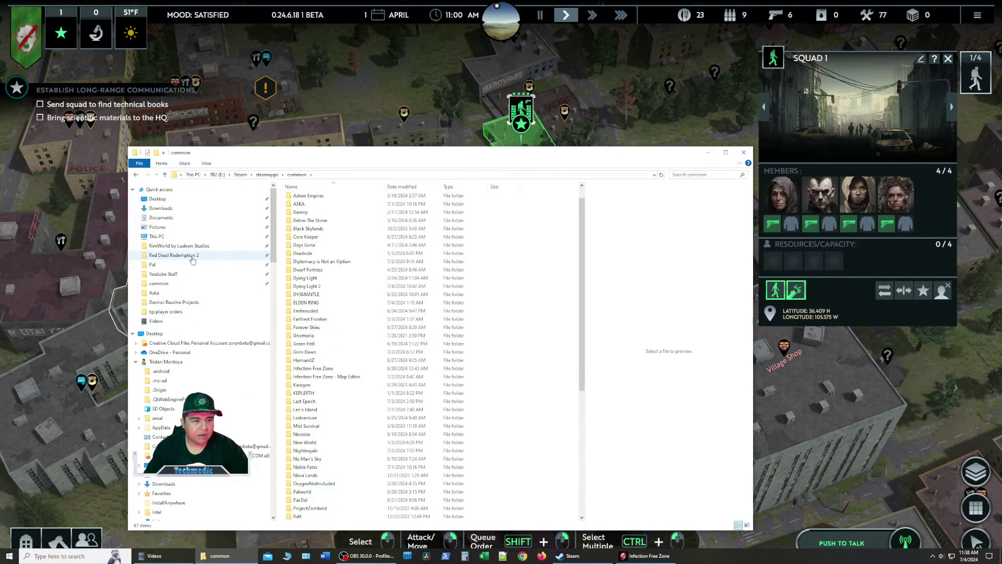
click(201, 246)
click(264, 175)
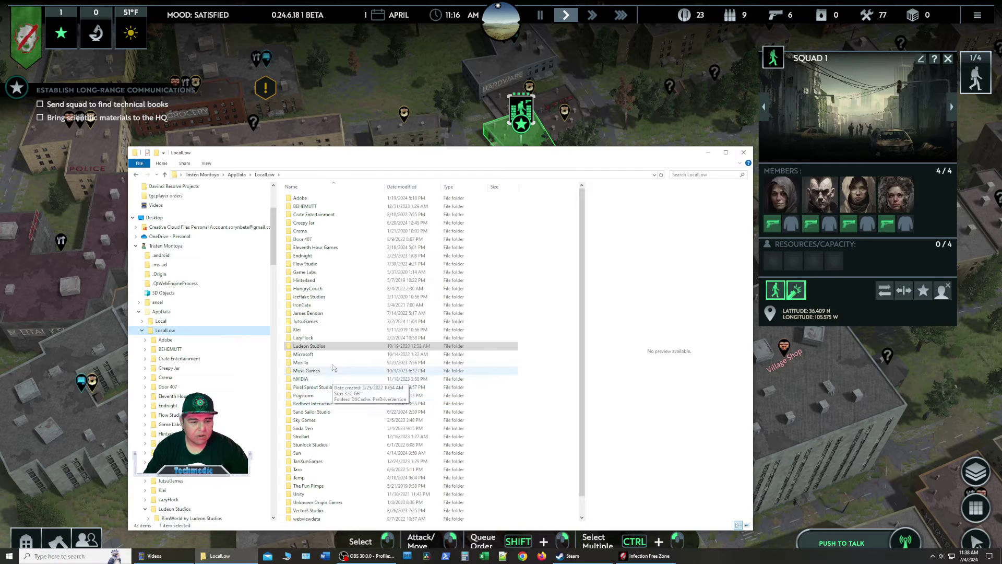
click(327, 322)
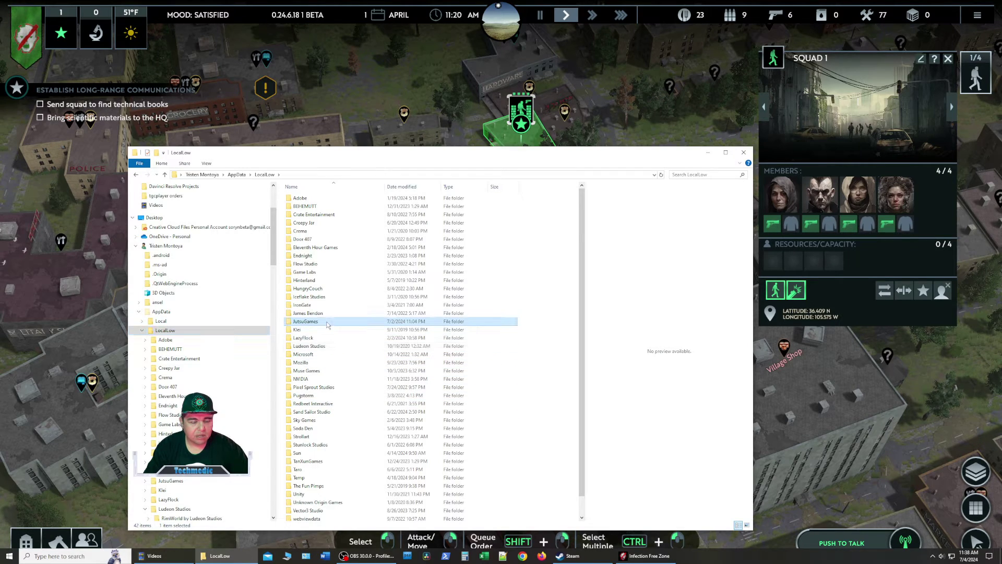
double_click(328, 323)
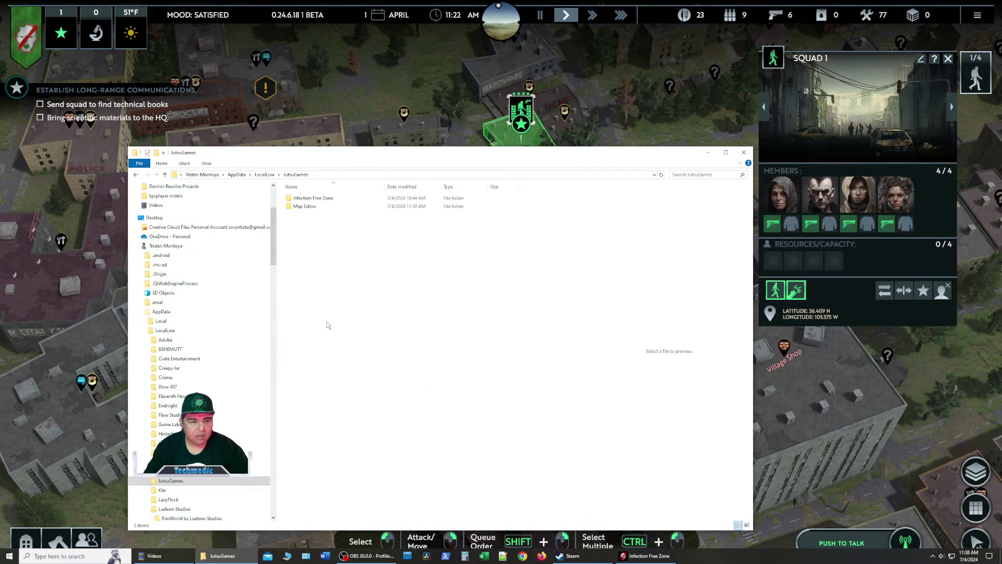
double_click(313, 199)
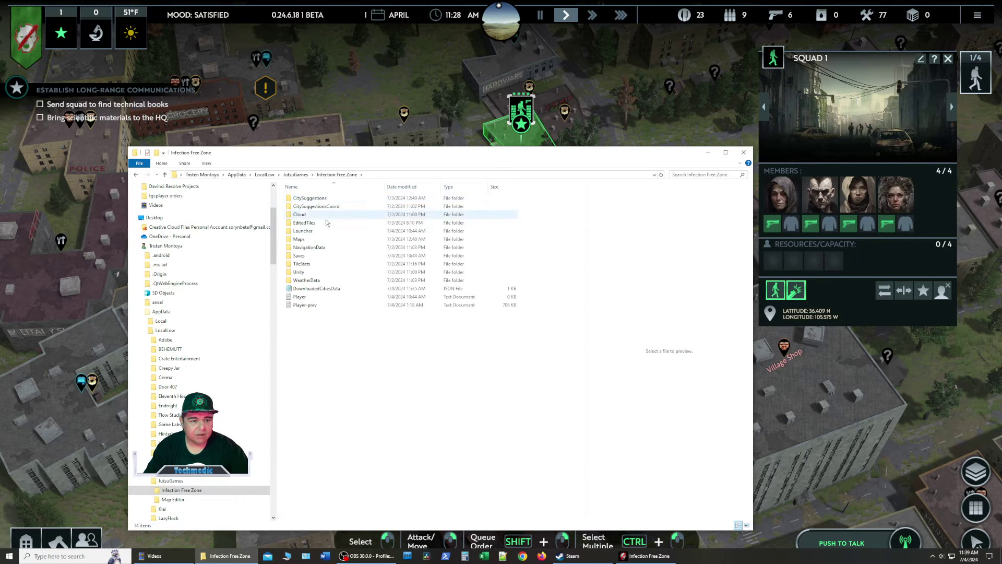
double_click(319, 257)
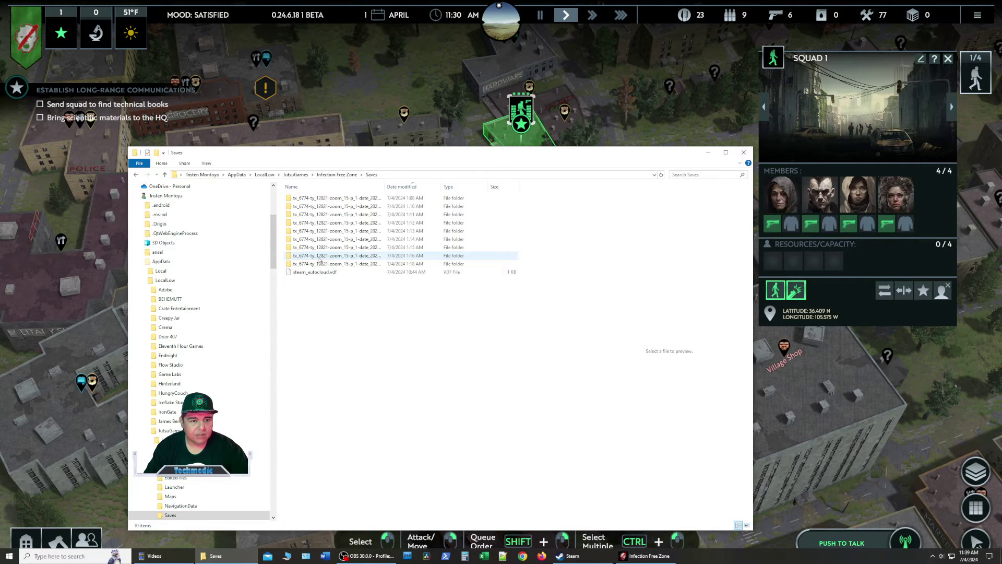
Open the oldest save folder and load its data JSON file in Notepad++ instead of Notepad
click(340, 201)
double_click(340, 200)
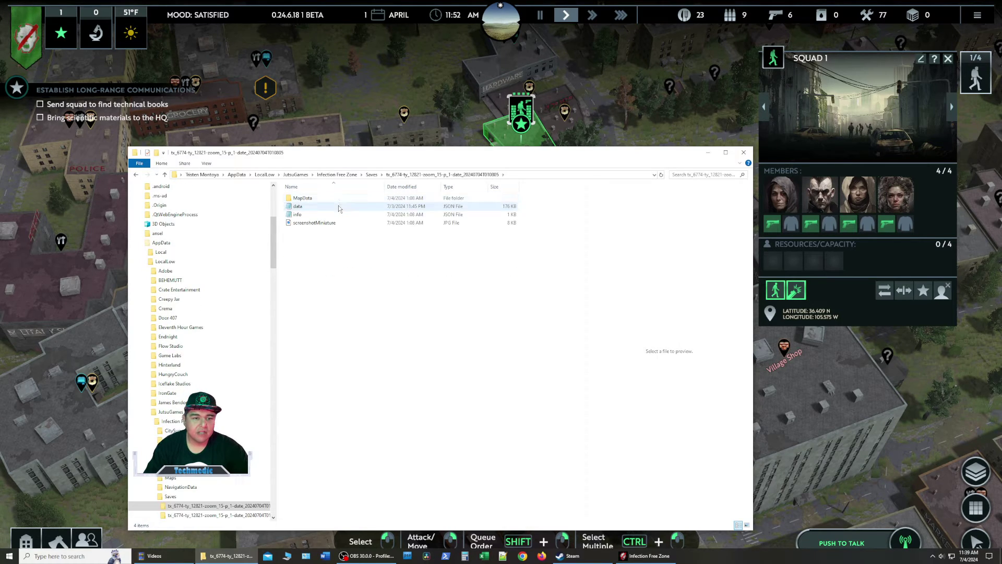
double_click(338, 208)
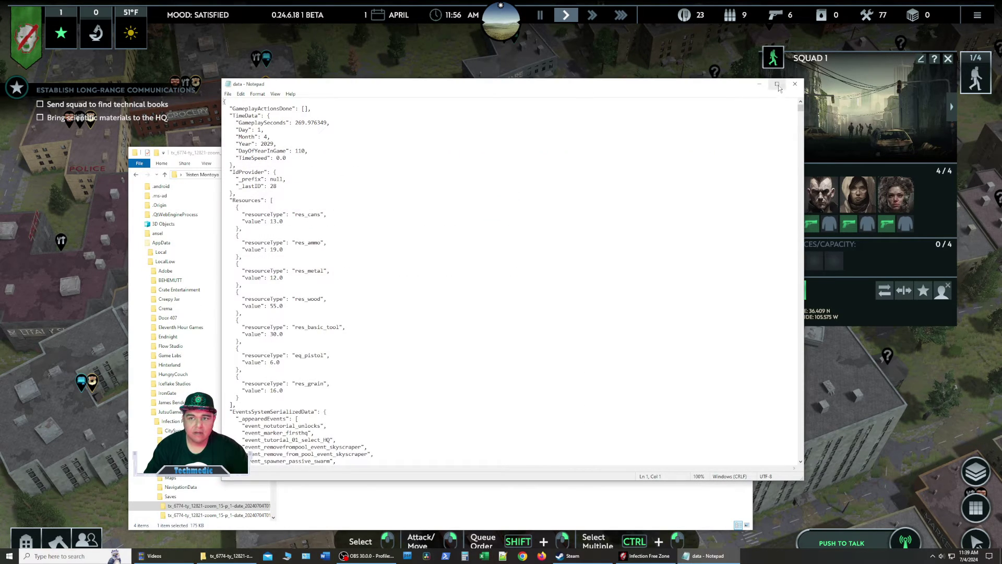
click(794, 83)
right_click(359, 207)
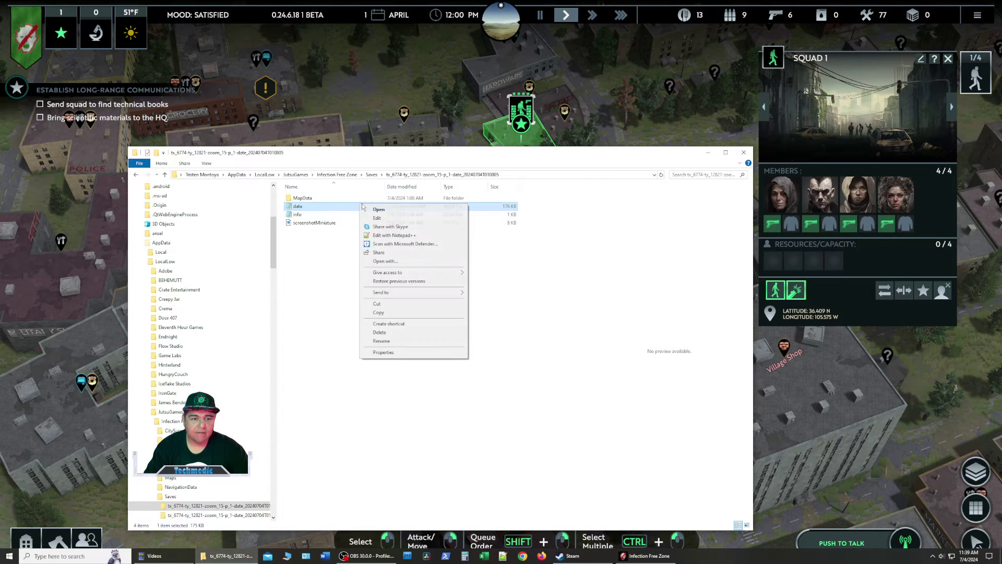
click(424, 235)
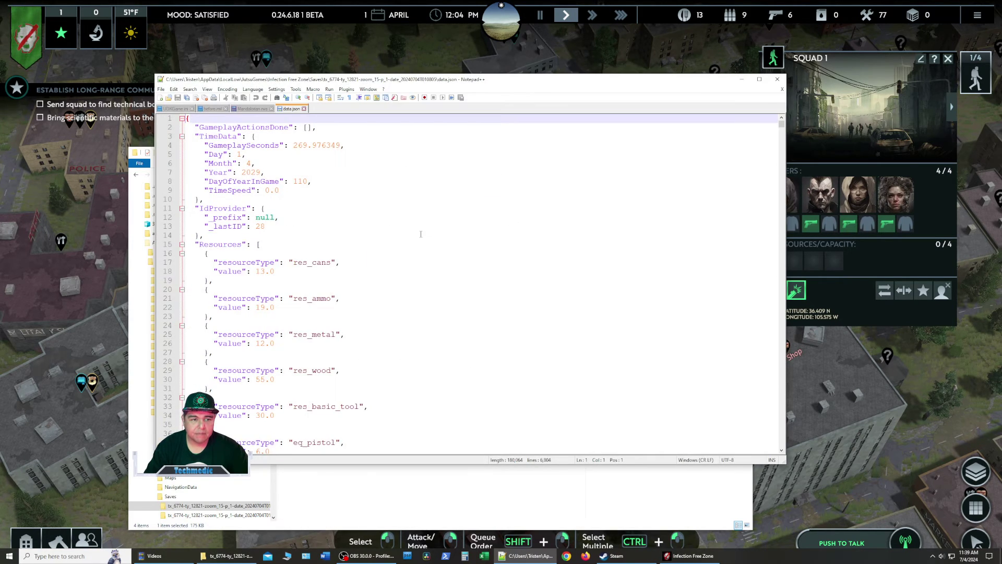
Read through the Resources list, the events data and the active markers in data.json
scroll(378, 290, down, 2)
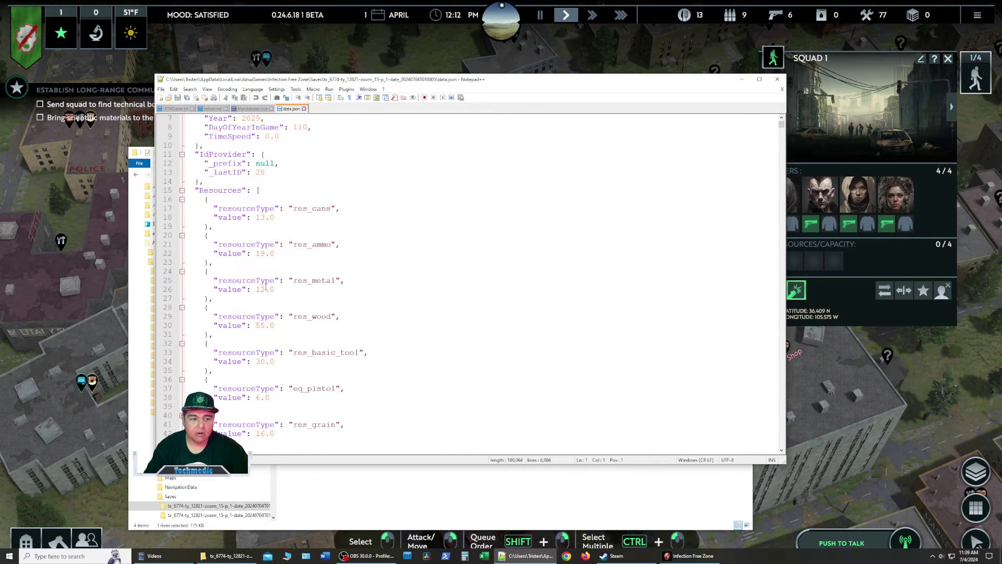
scroll(245, 306, down, 2)
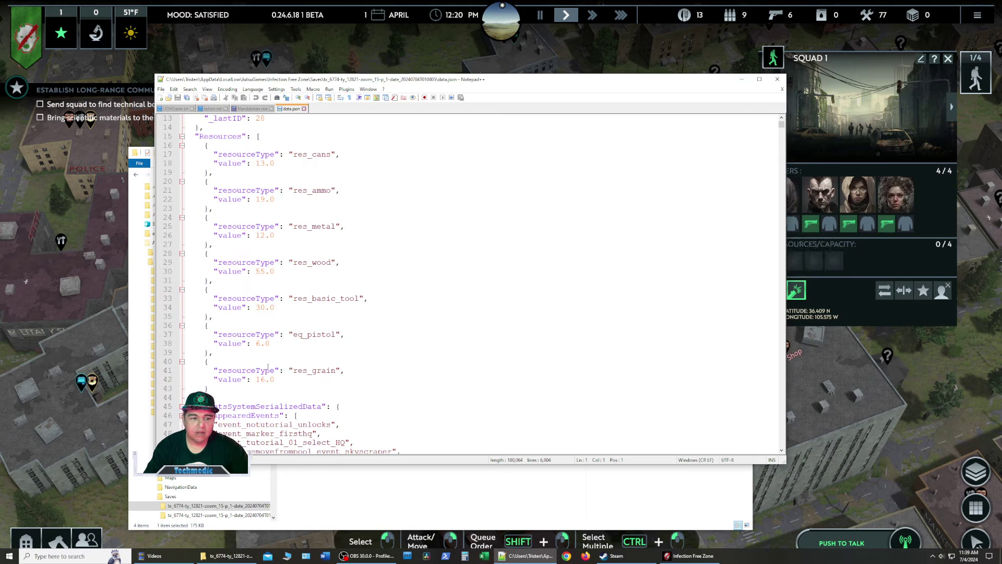
scroll(307, 187, down, 16)
scroll(293, 283, down, 16)
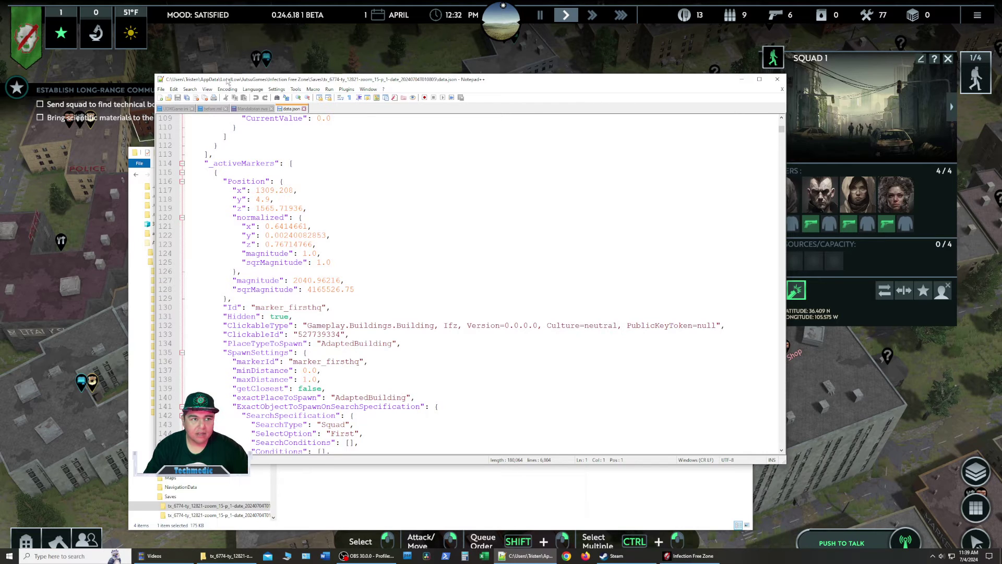
Search data.json for "leve" and set the first squad member's ExperienceLevel to 4
click(190, 89)
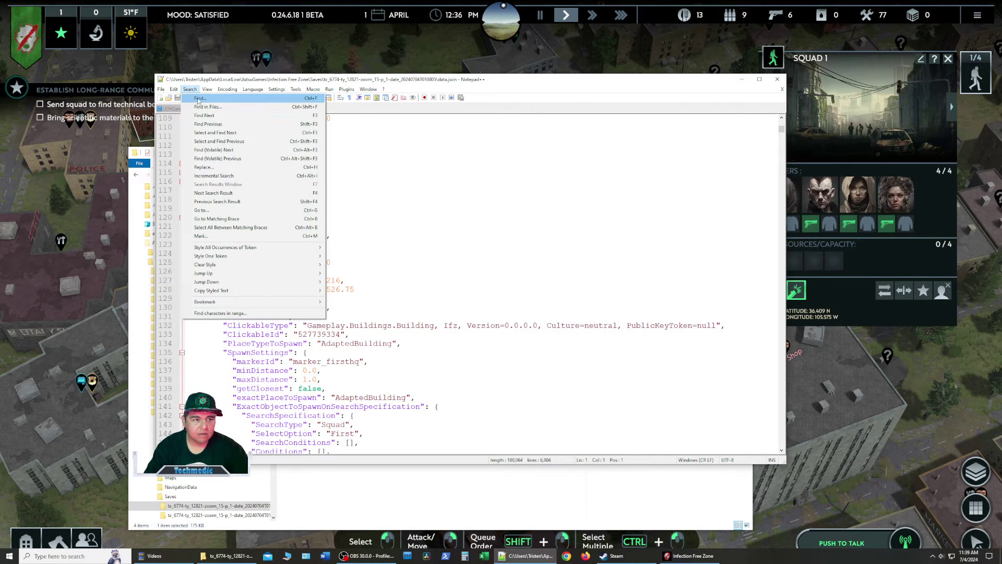
click(199, 98)
text(leve)
key(Return)
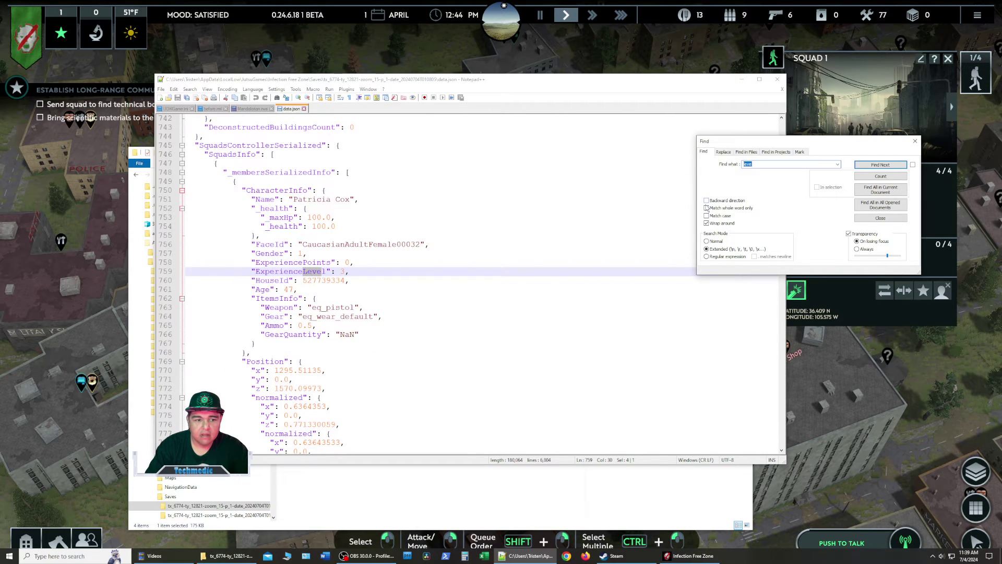
drag(340, 271, 341, 272)
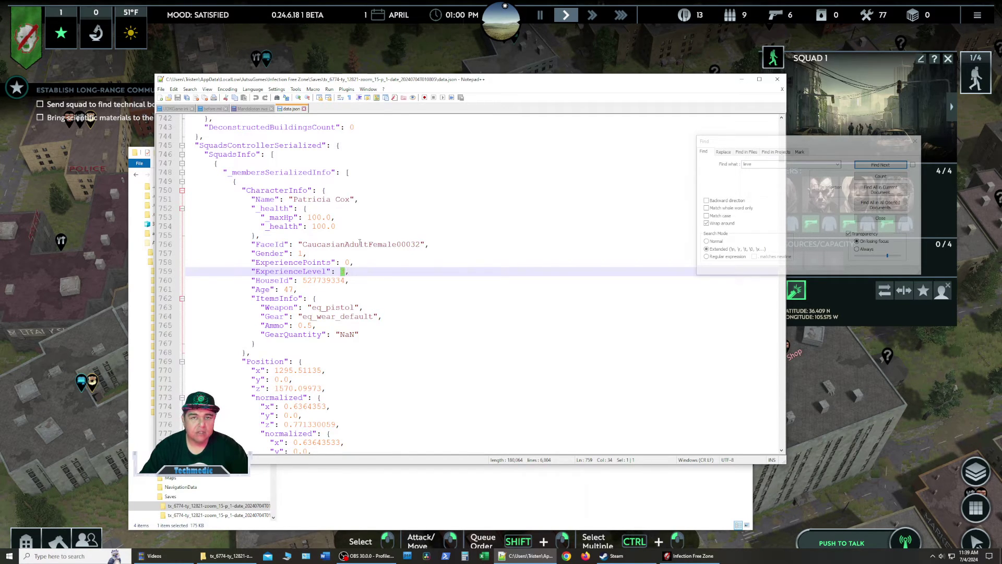
text(4)
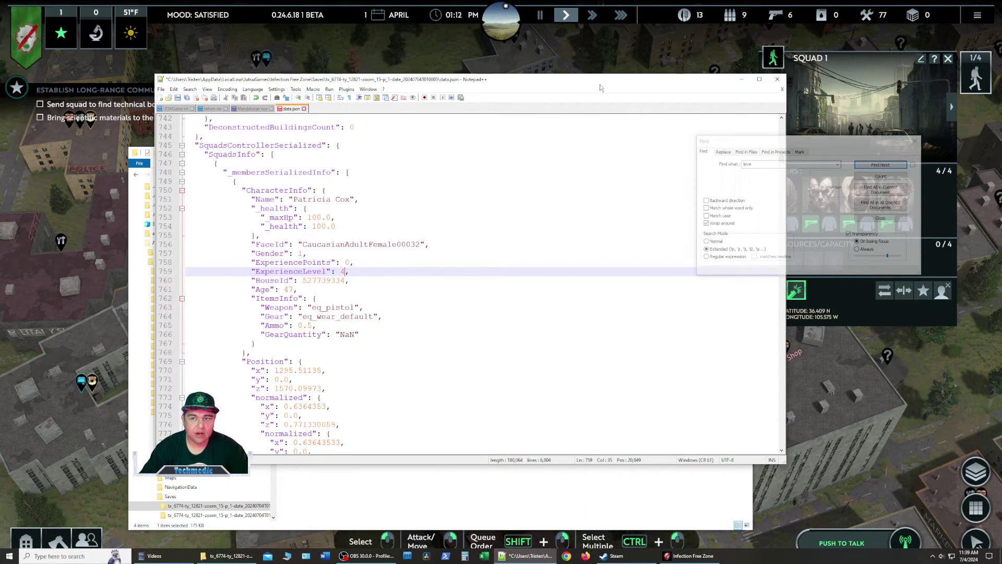
Return to Infection Free Zone, reselect Squad 1 at the headquarters and view its members and the nearby blocks
click(647, 62)
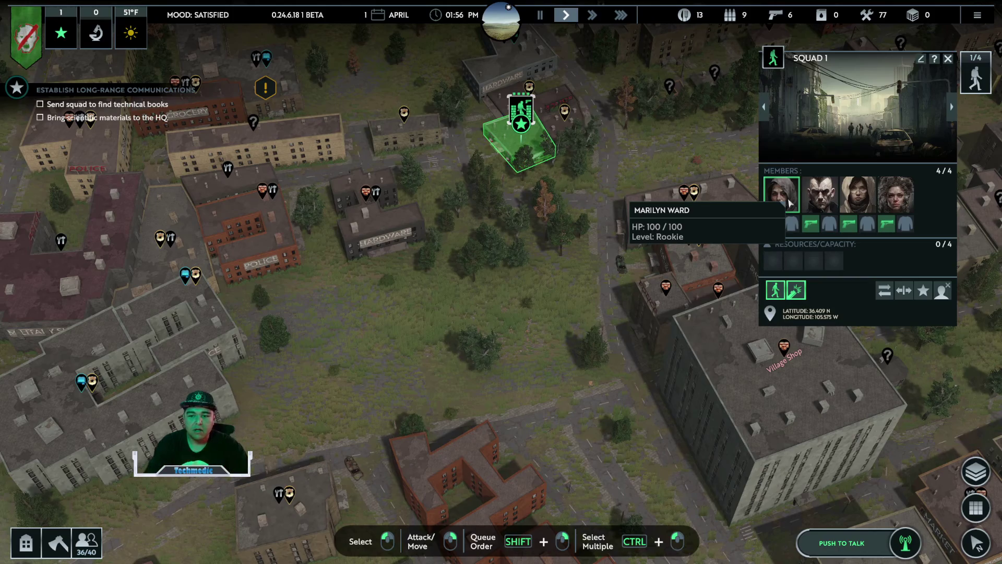
click(533, 116)
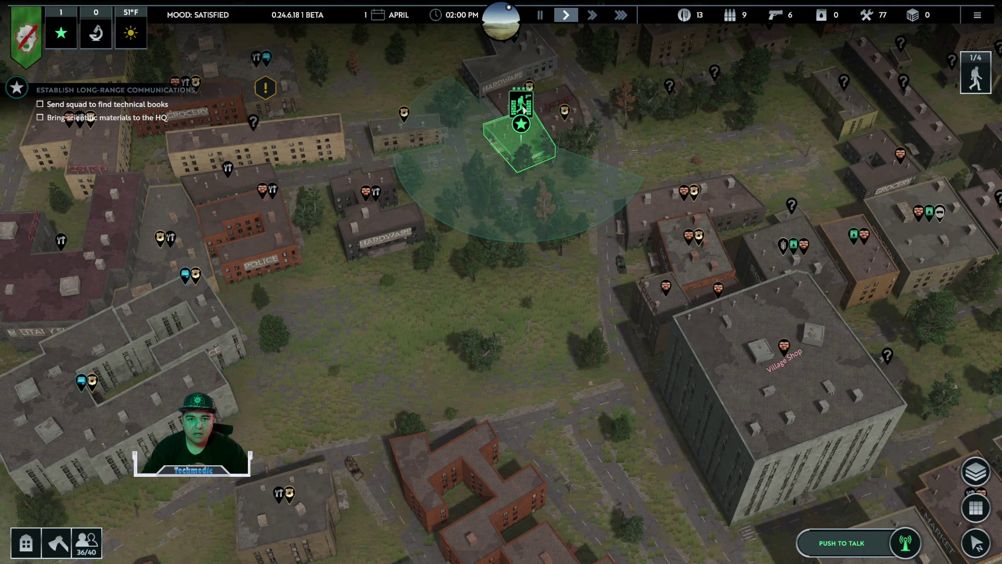
key(w)
click(532, 257)
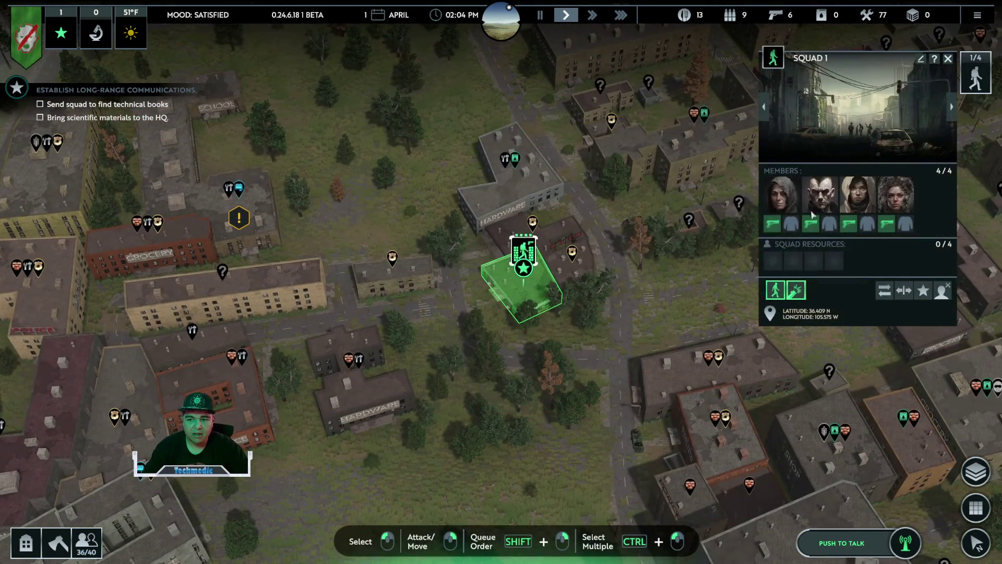
key(q)
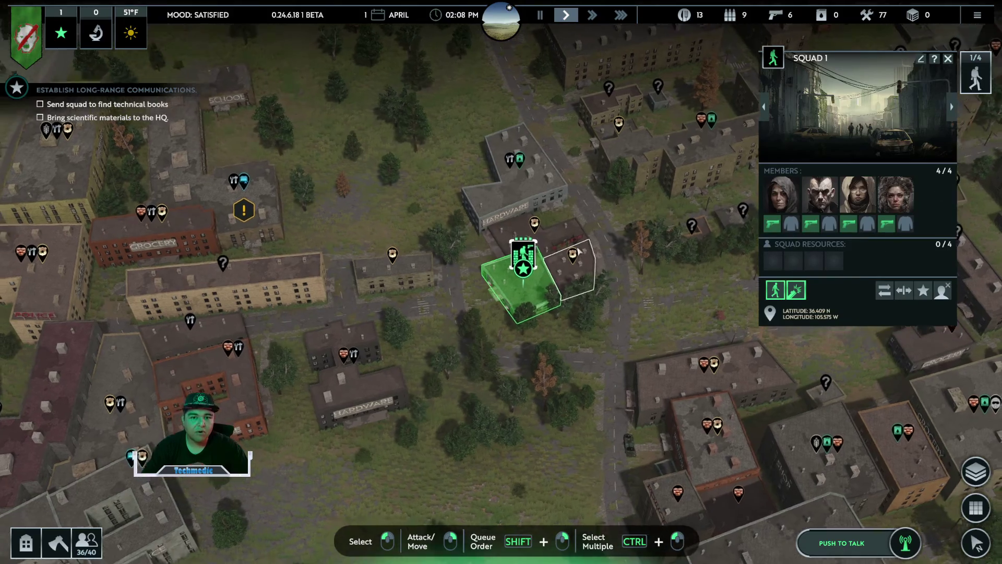
key(a)
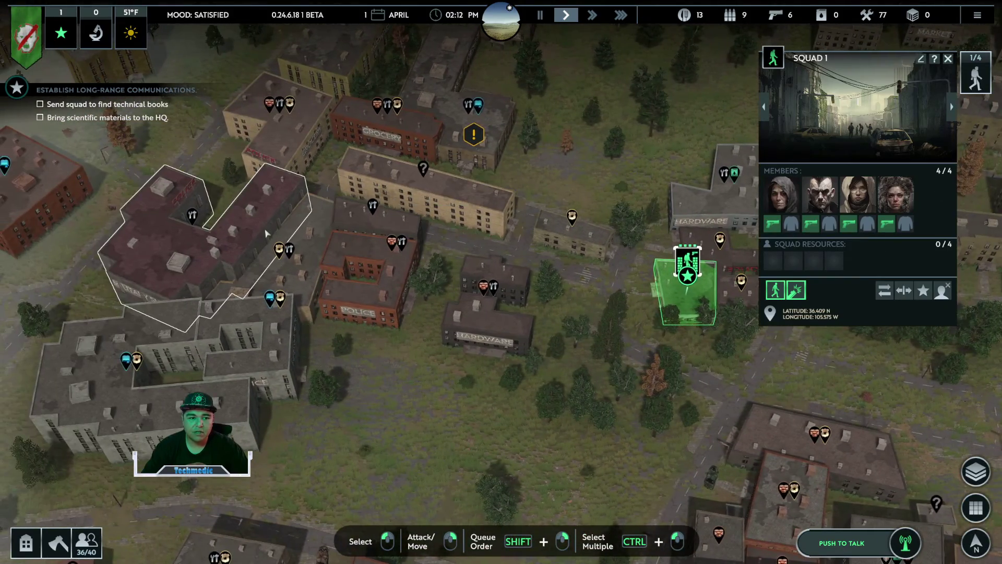